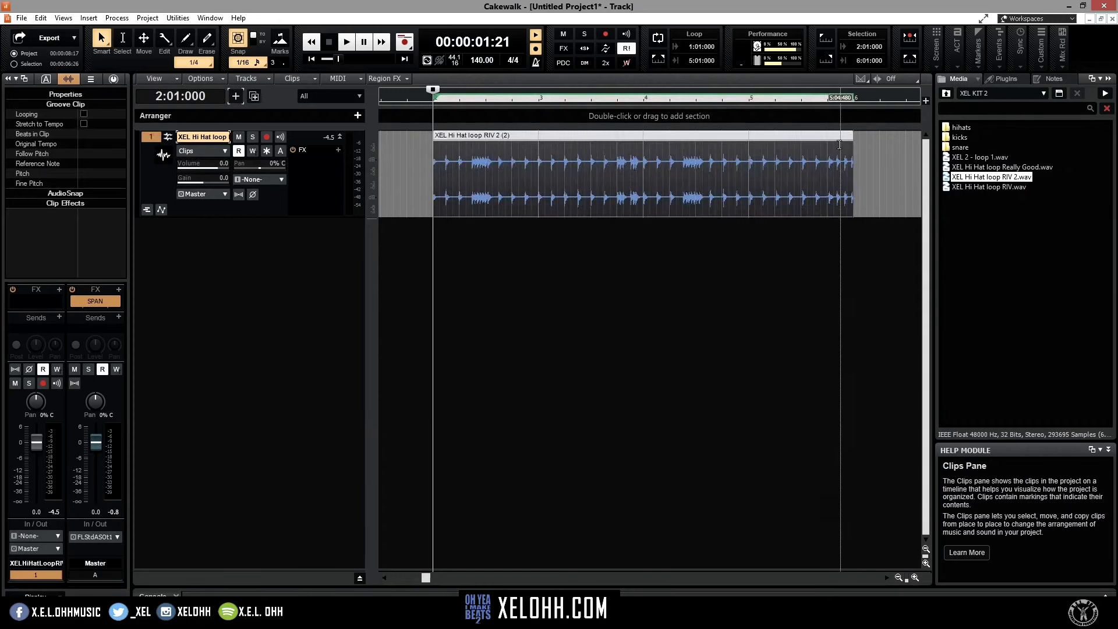
# Set the loop region to match the selected hi-hat clip, from 2:01:000 to 6:01:000.
pyautogui.rightClick(839, 145)
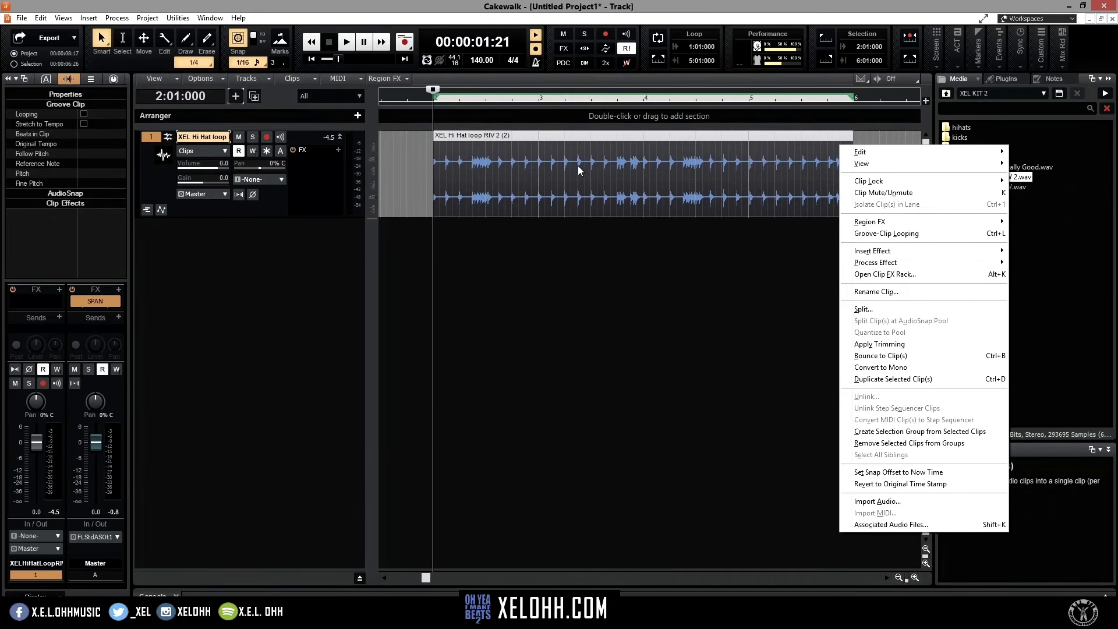
pyautogui.click(578, 131)
pyautogui.hotkey('shift', 'l')
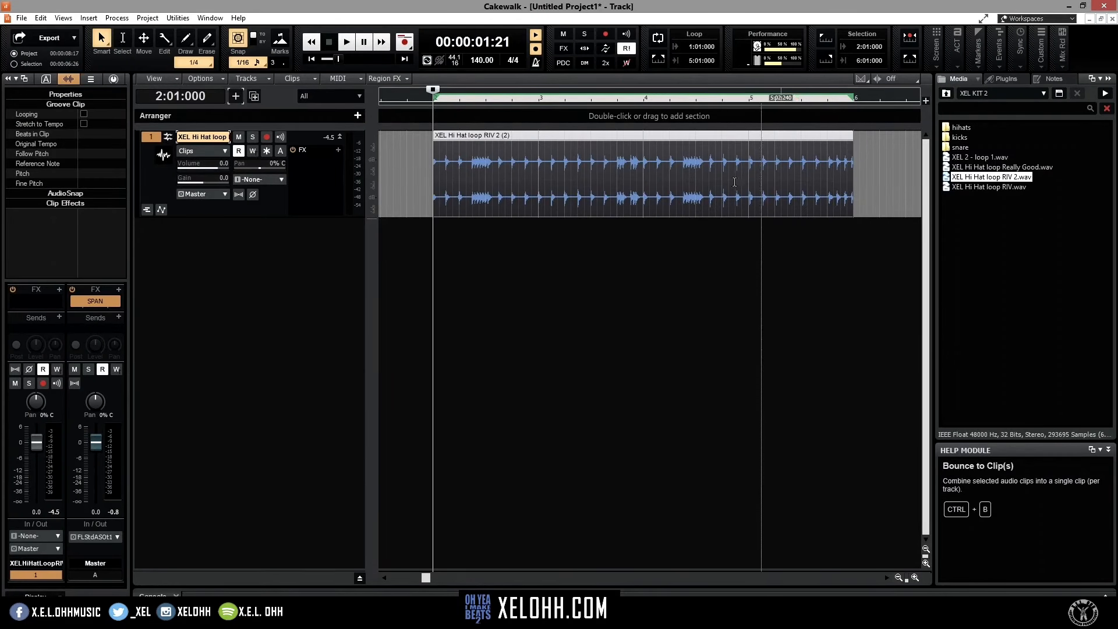
# Add a Cakewalk TTS-1 instrument track and split it into separate audio and MIDI tracks.
pyautogui.click(236, 97)
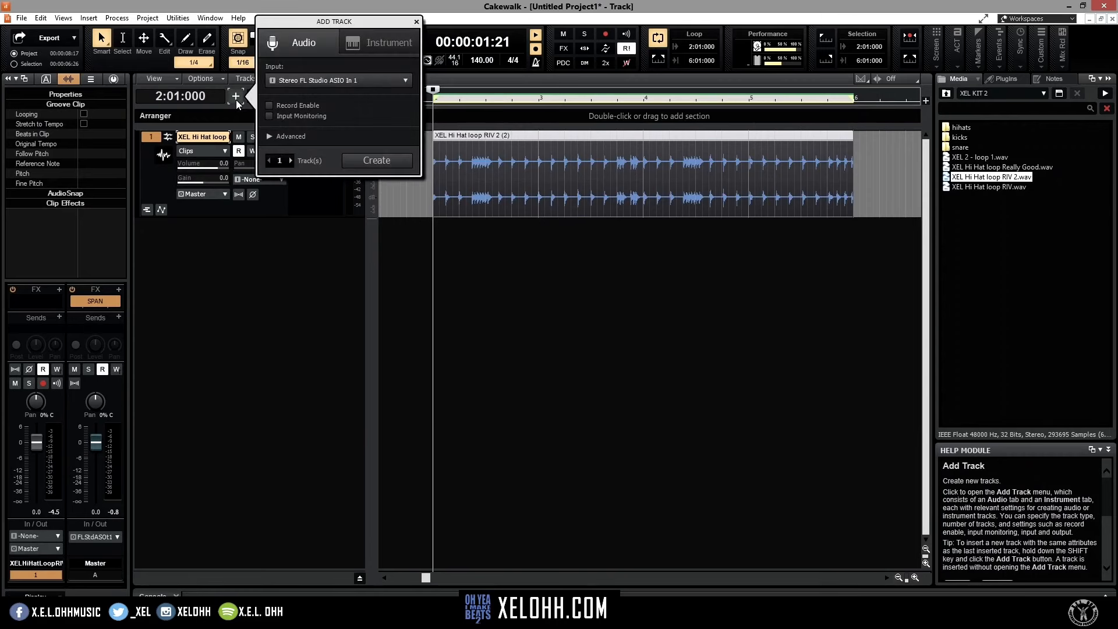
pyautogui.click(377, 52)
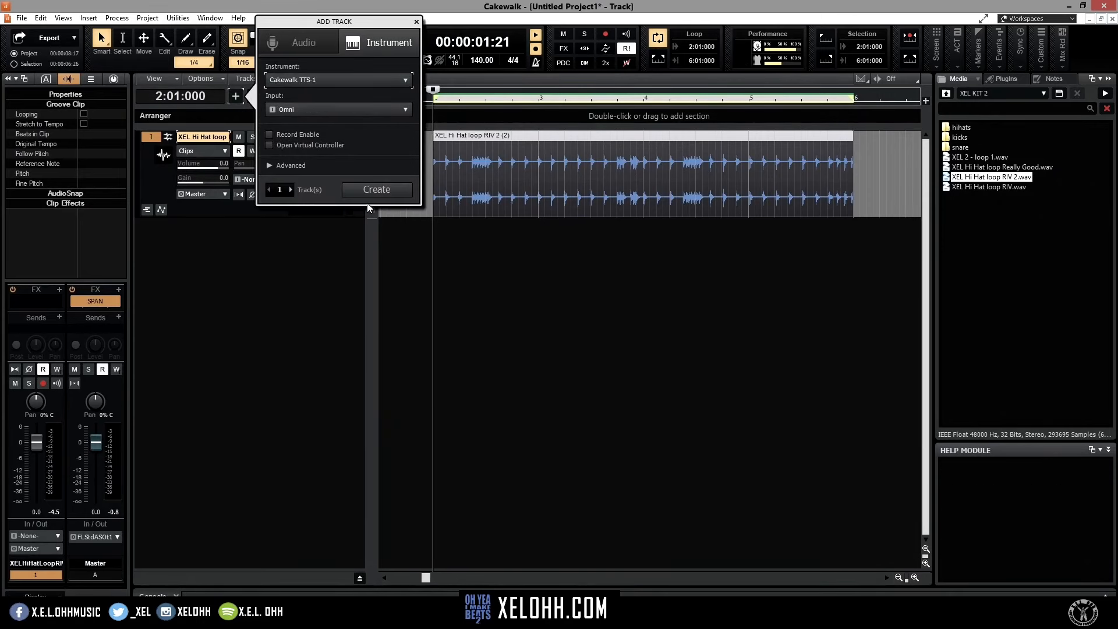
pyautogui.click(376, 189)
pyautogui.rightClick(170, 227)
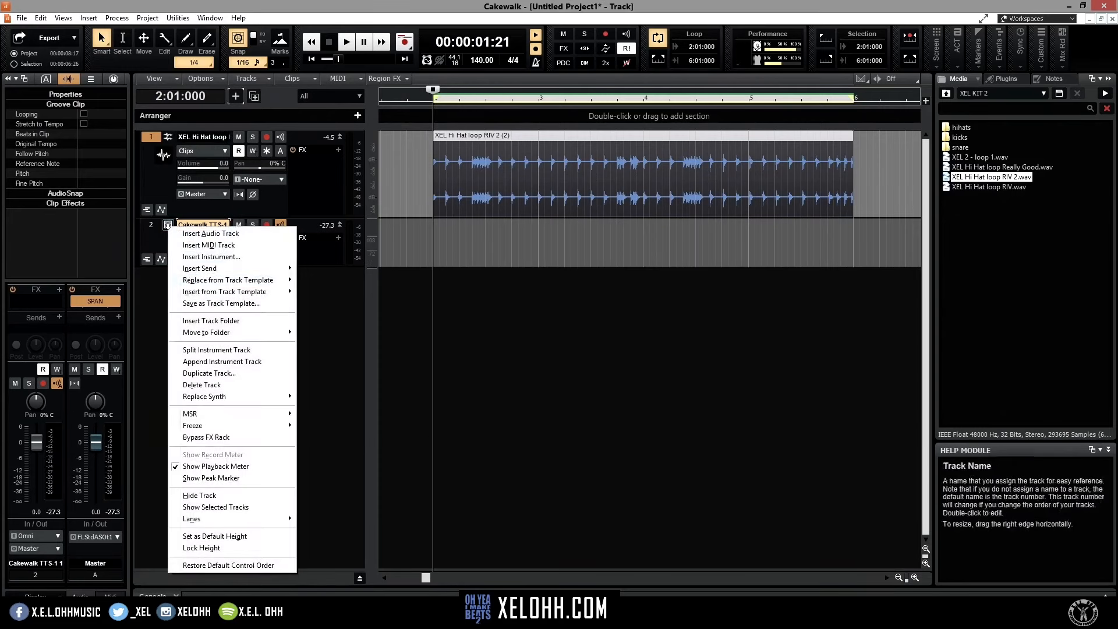
pyautogui.click(247, 350)
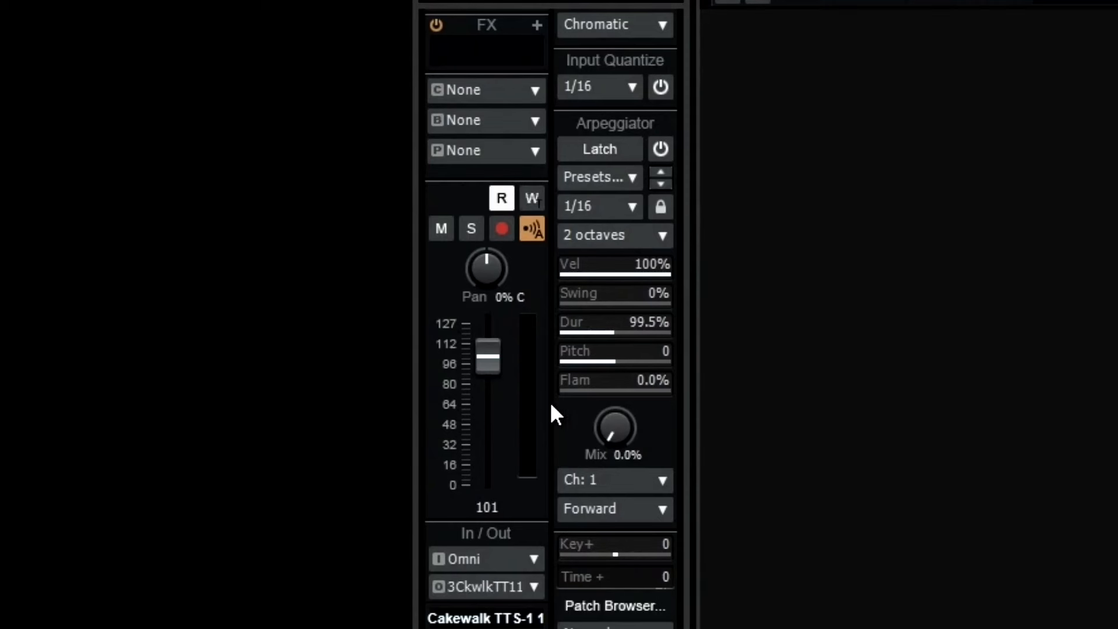
# Enable the arpeggiator on the MIDI track and load the Rhodes 03 preset from the keyboard rhythms' Rhodes Chords group.
pyautogui.click(660, 150)
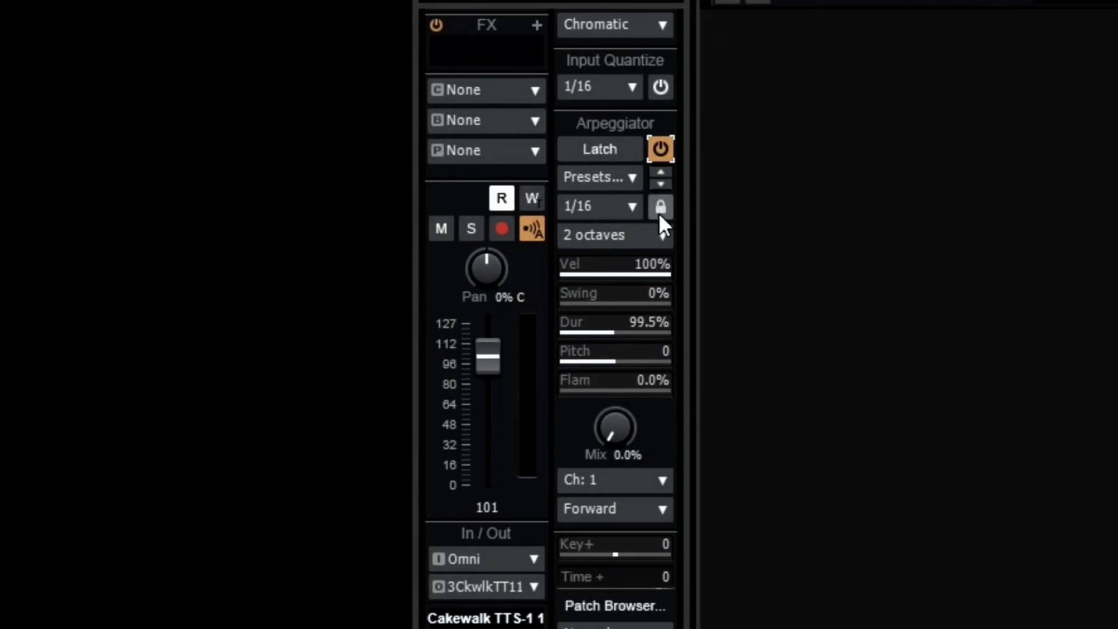
pyautogui.click(637, 175)
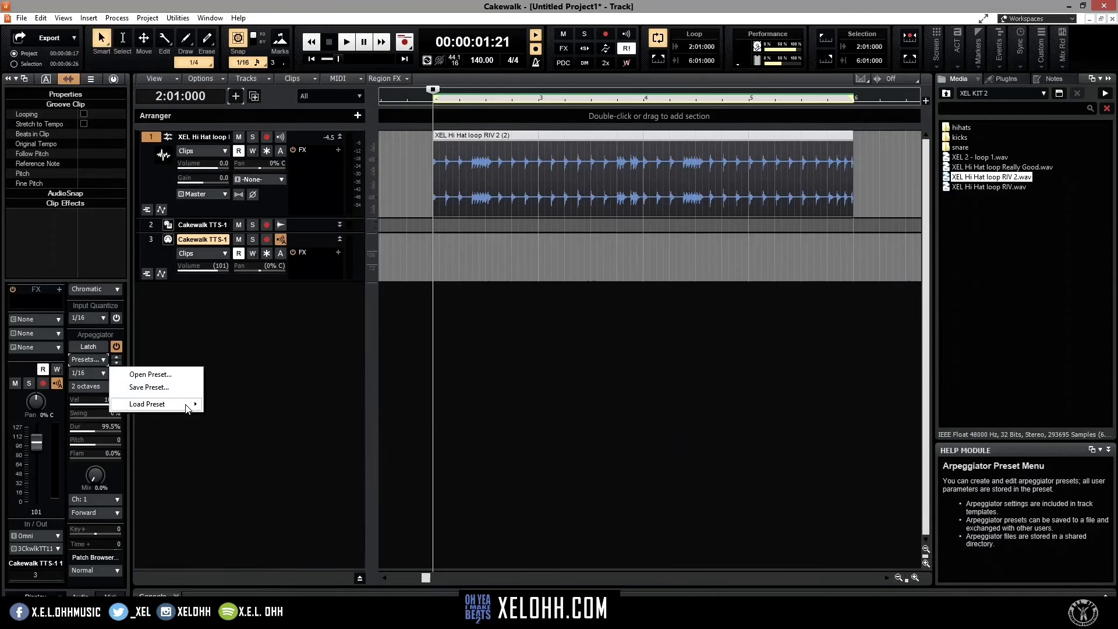
pyautogui.moveTo(188, 410)
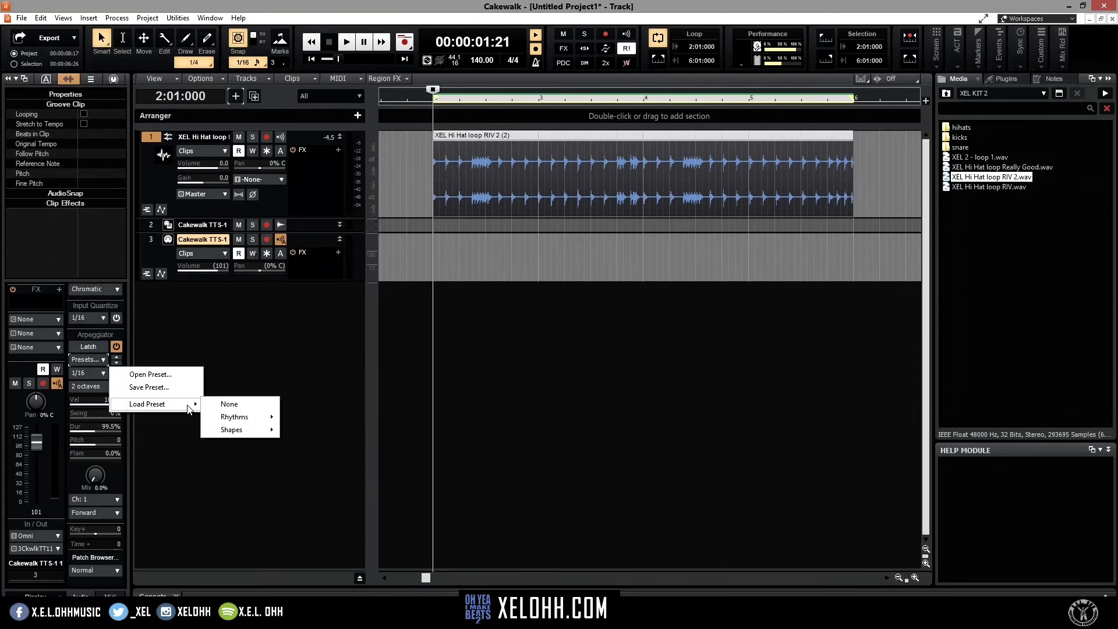
pyautogui.moveTo(252, 419)
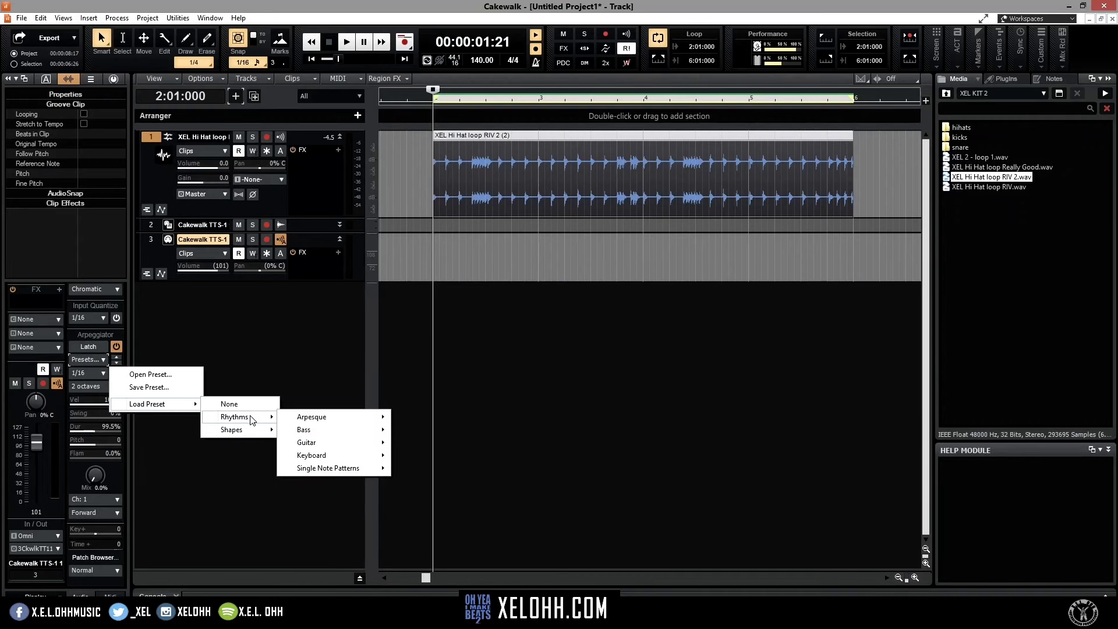
pyautogui.moveTo(369, 463)
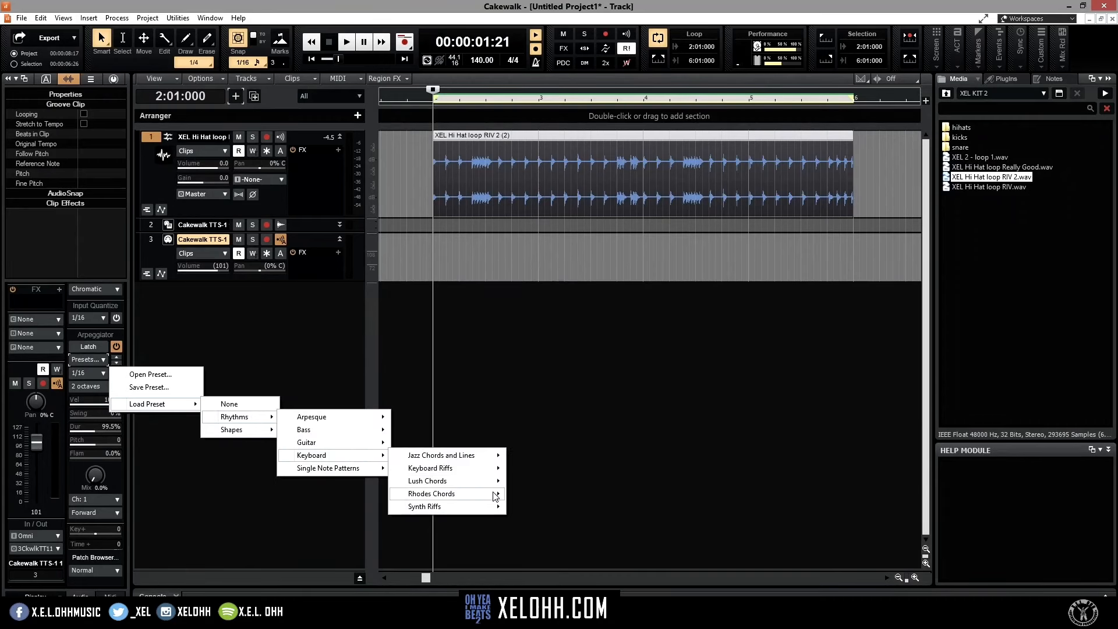
pyautogui.moveTo(490, 470)
pyautogui.moveTo(490, 499)
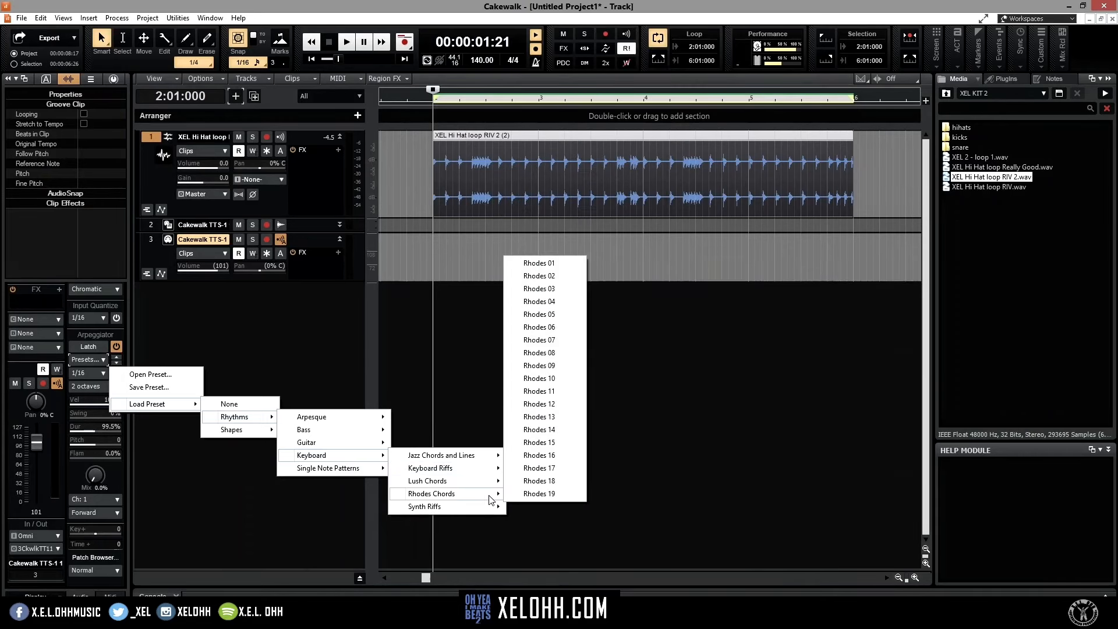
pyautogui.click(539, 288)
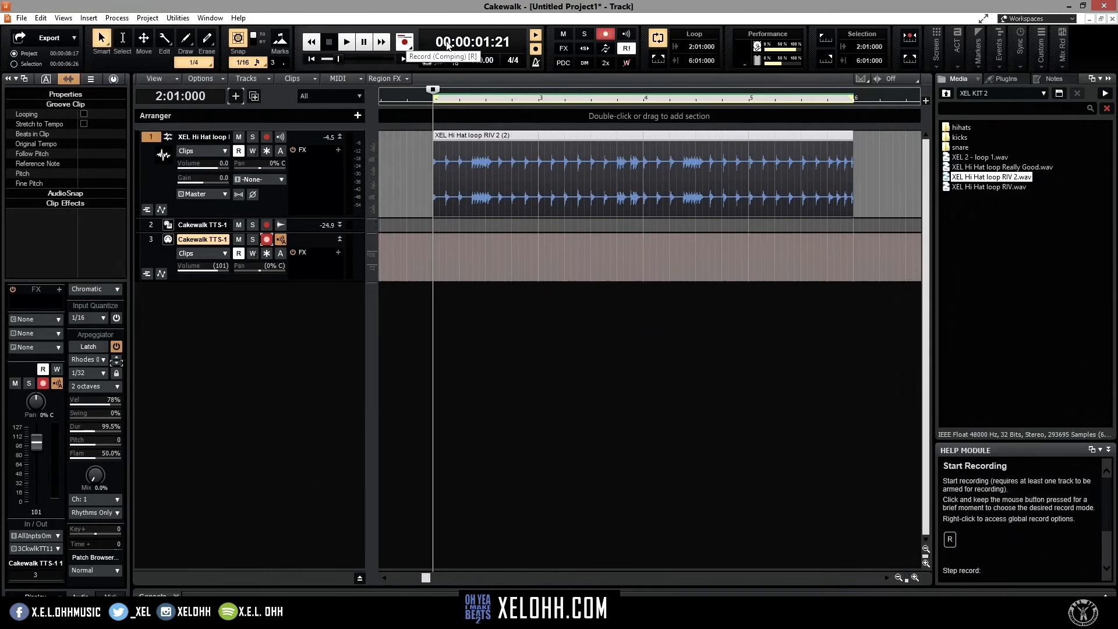
# View the metronome settings, record a looped take on the armed MIDI track, and disarm the track.
pyautogui.click(535, 62)
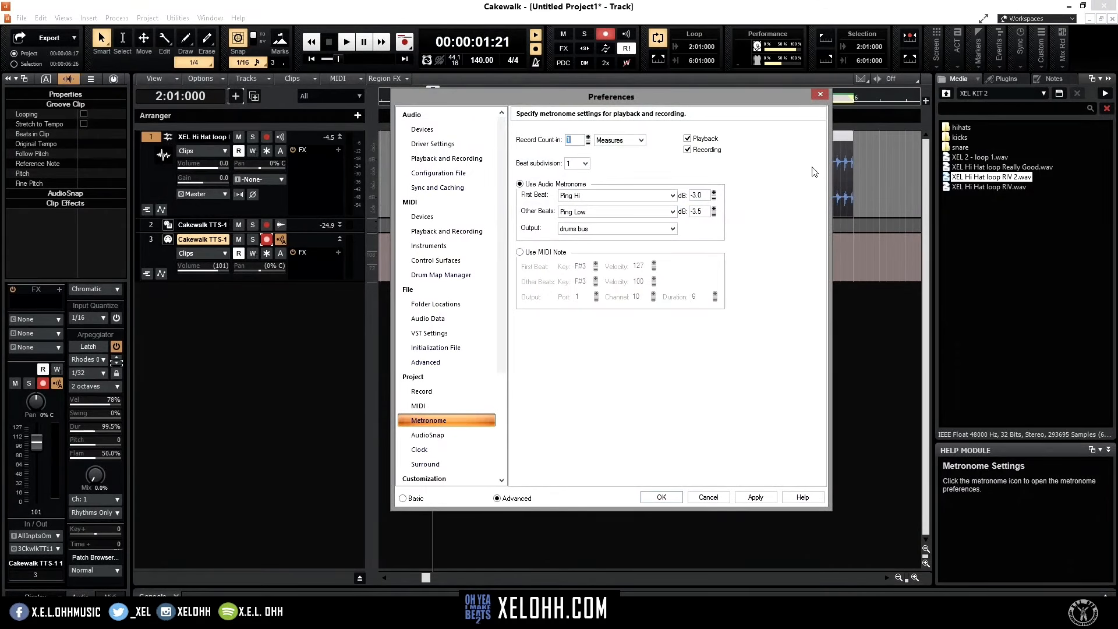
pyautogui.click(820, 94)
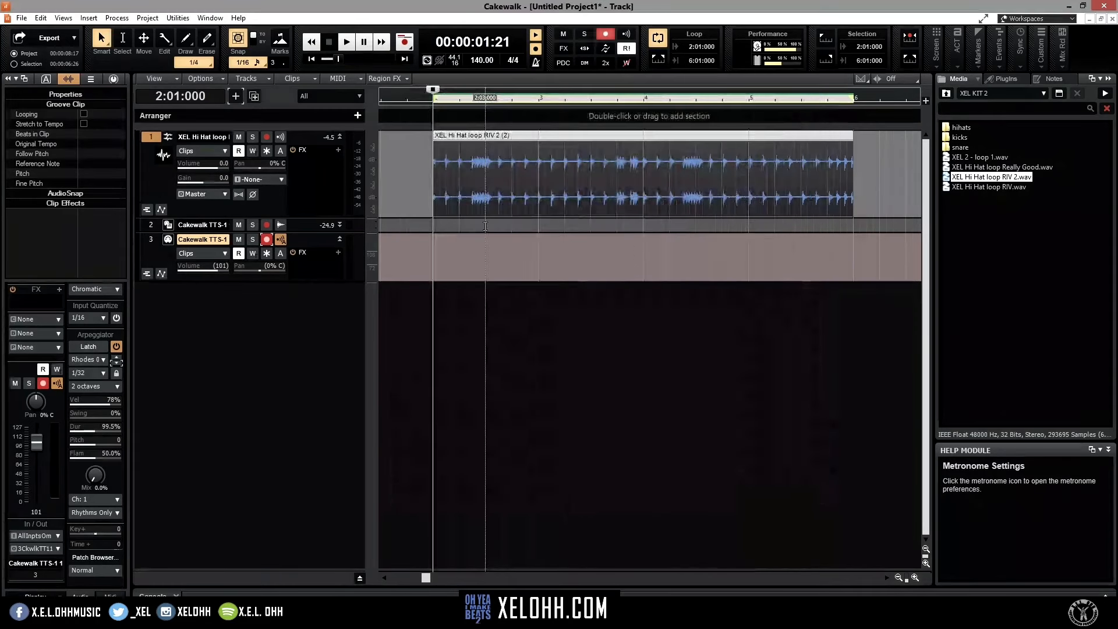
pyautogui.click(404, 45)
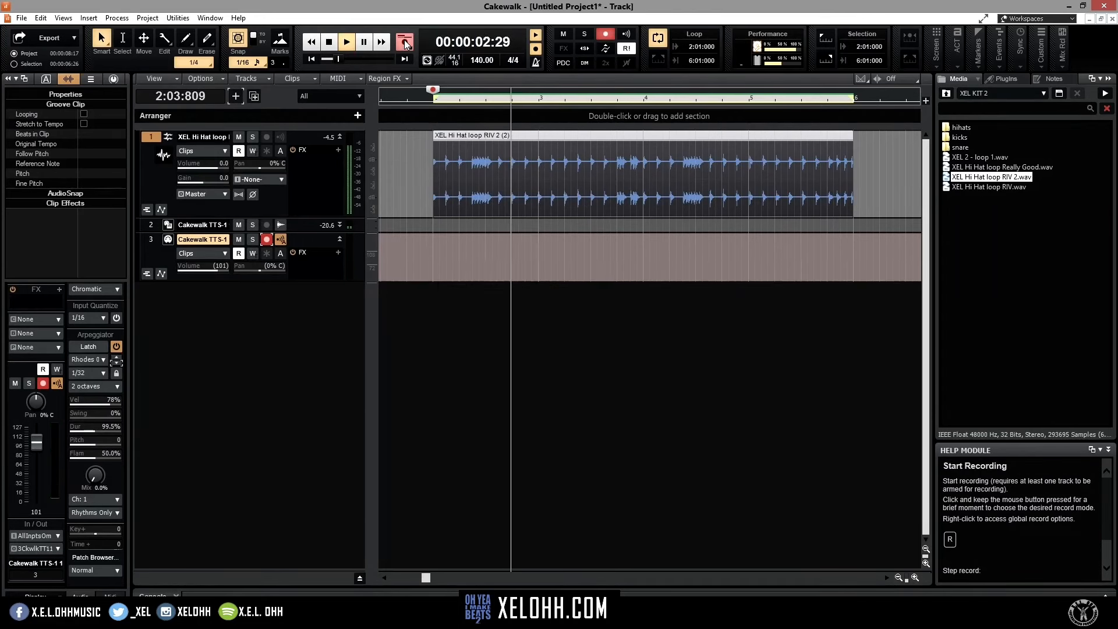
pyautogui.click(405, 43)
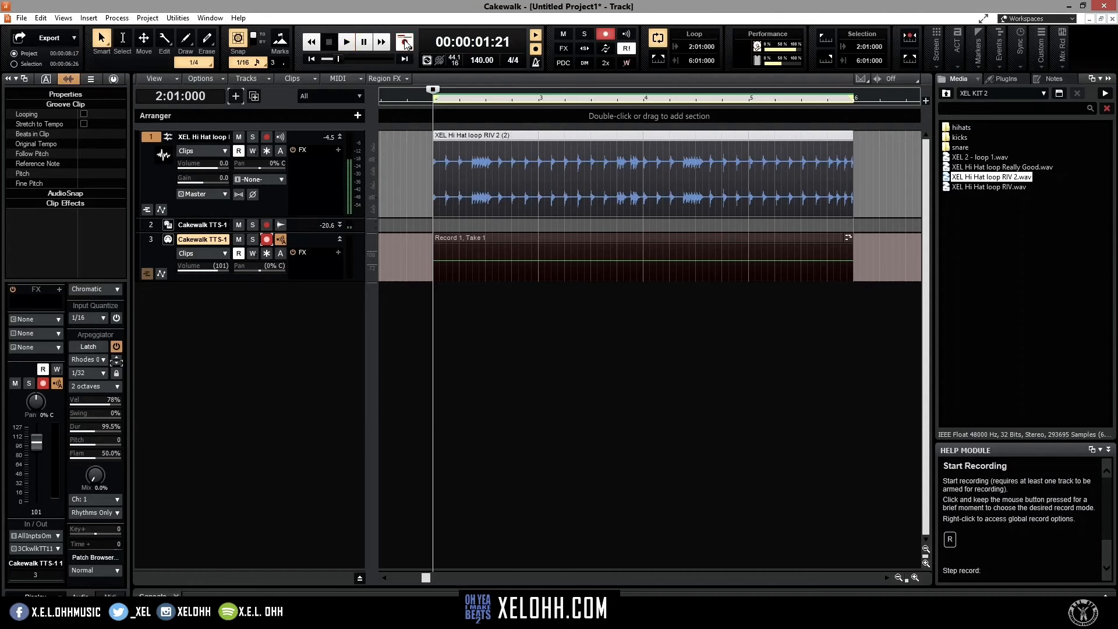
pyautogui.click(267, 239)
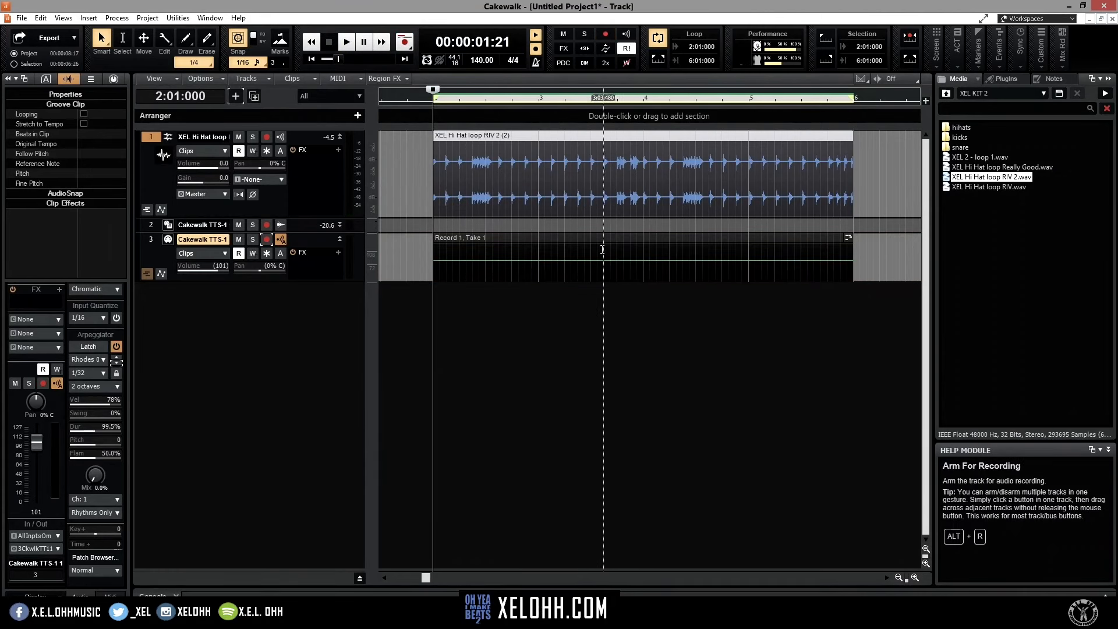
# Delete the recorded take from the Cakewalk TTS-1 MIDI track.
pyautogui.click(837, 241)
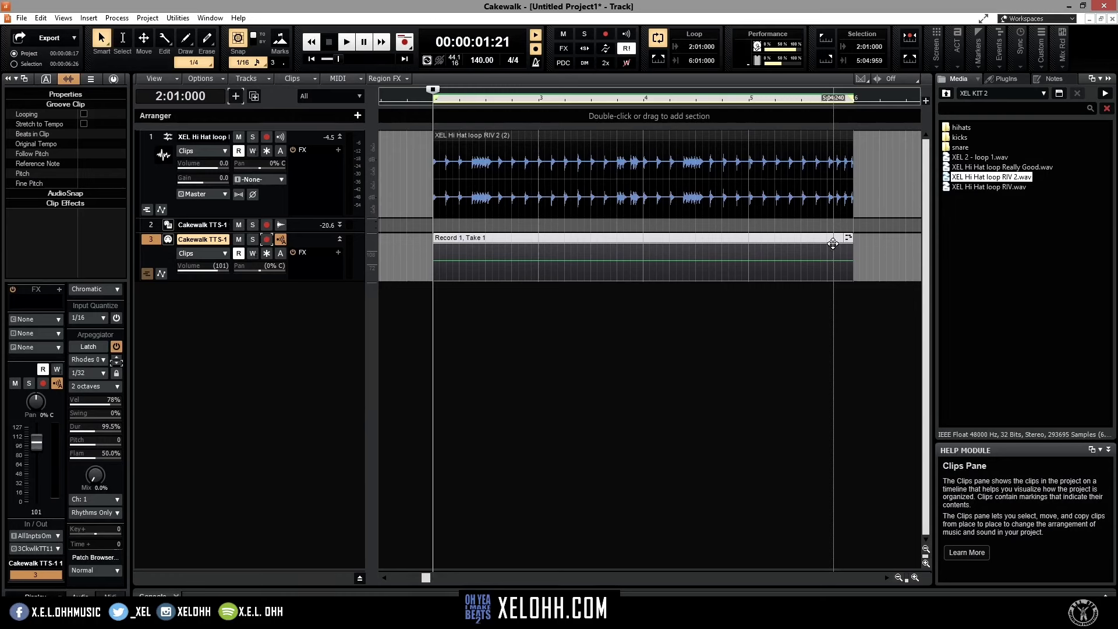
pyautogui.press('Delete')
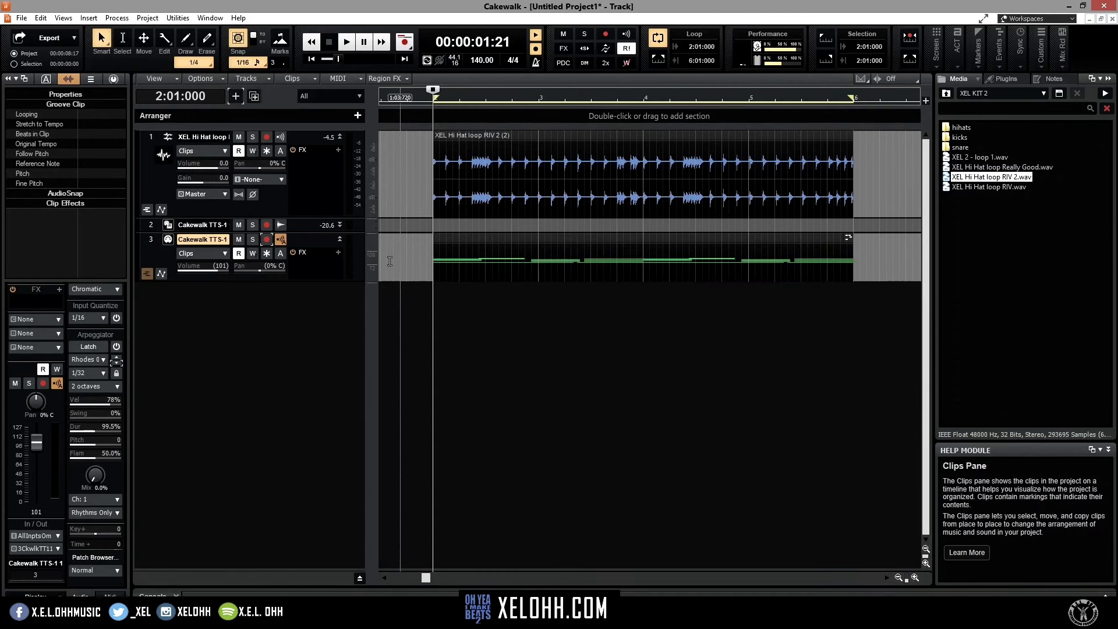
pyautogui.moveTo(295, 282); pyautogui.dragTo(288, 387)
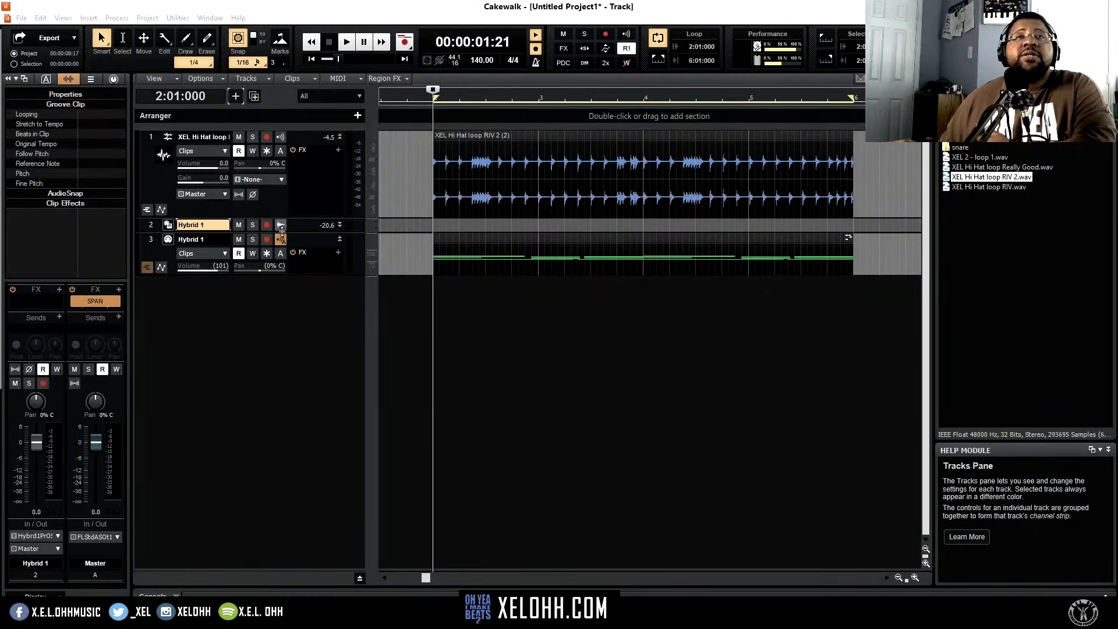
# Load the soft pad preset 15 In Two Minds in the Hybrid synth and play back the loop to audition it.
pyautogui.click(167, 225)
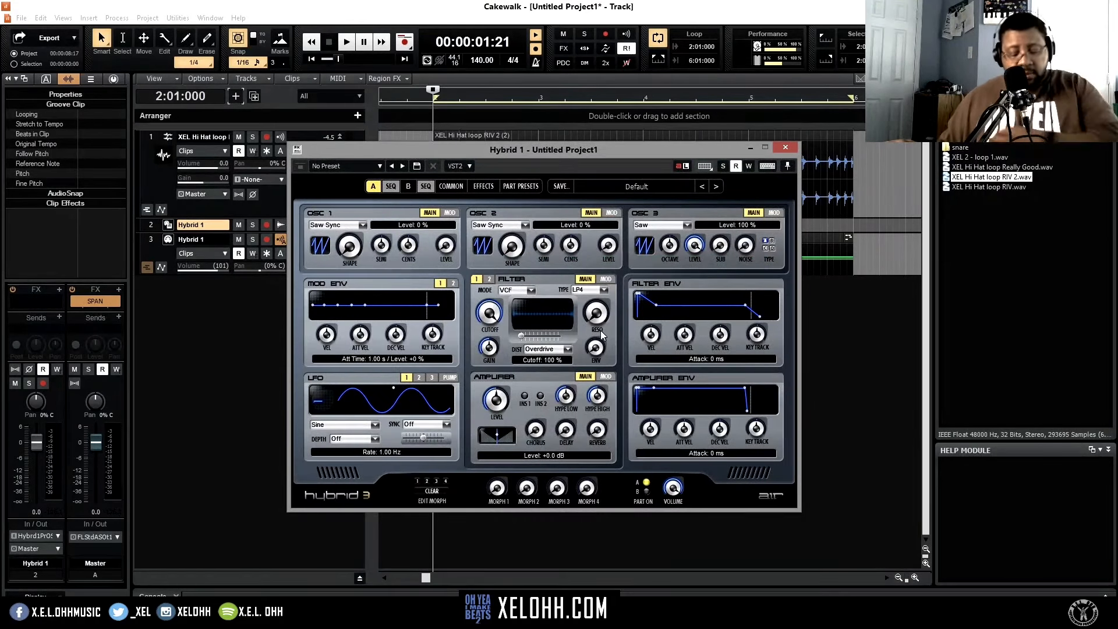
pyautogui.click(684, 186)
pyautogui.moveTo(626, 224)
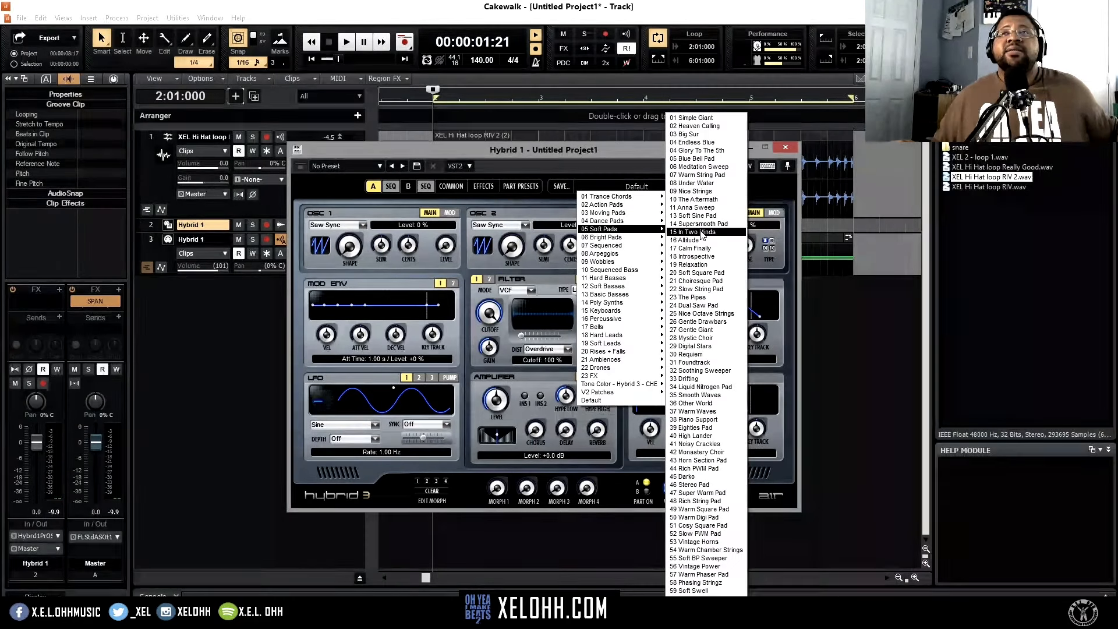
pyautogui.click(685, 232)
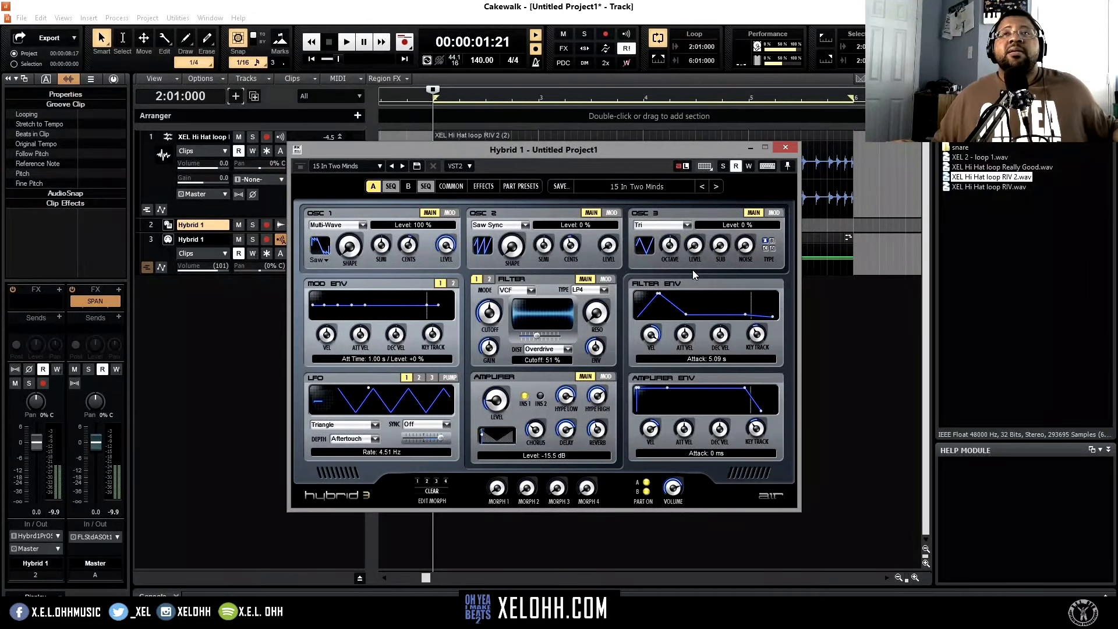
pyautogui.click(344, 46)
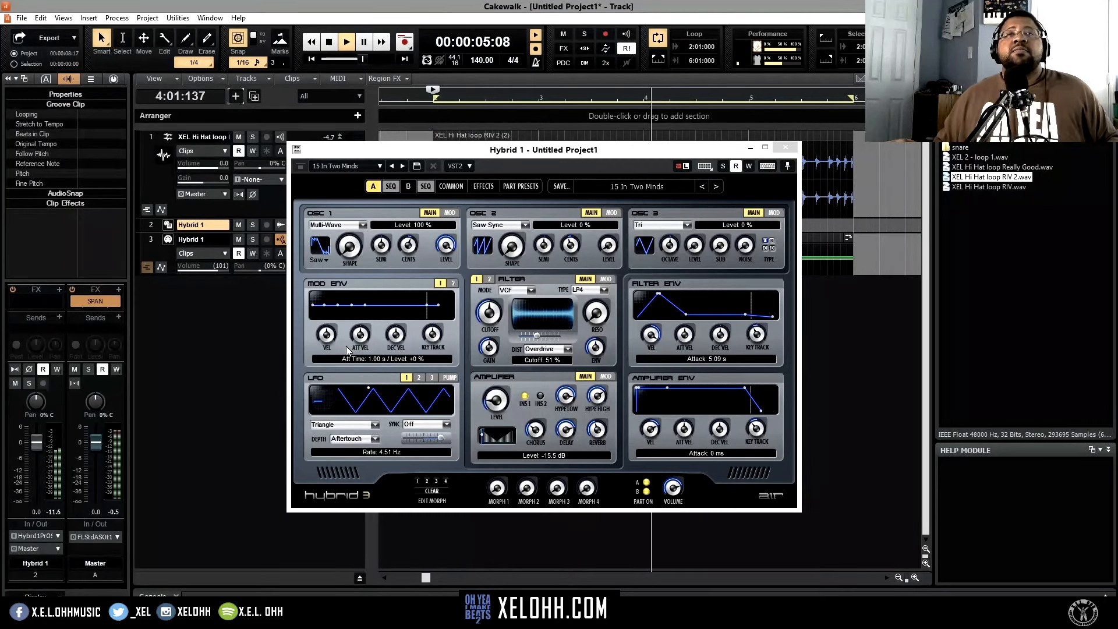
pyautogui.click(328, 42)
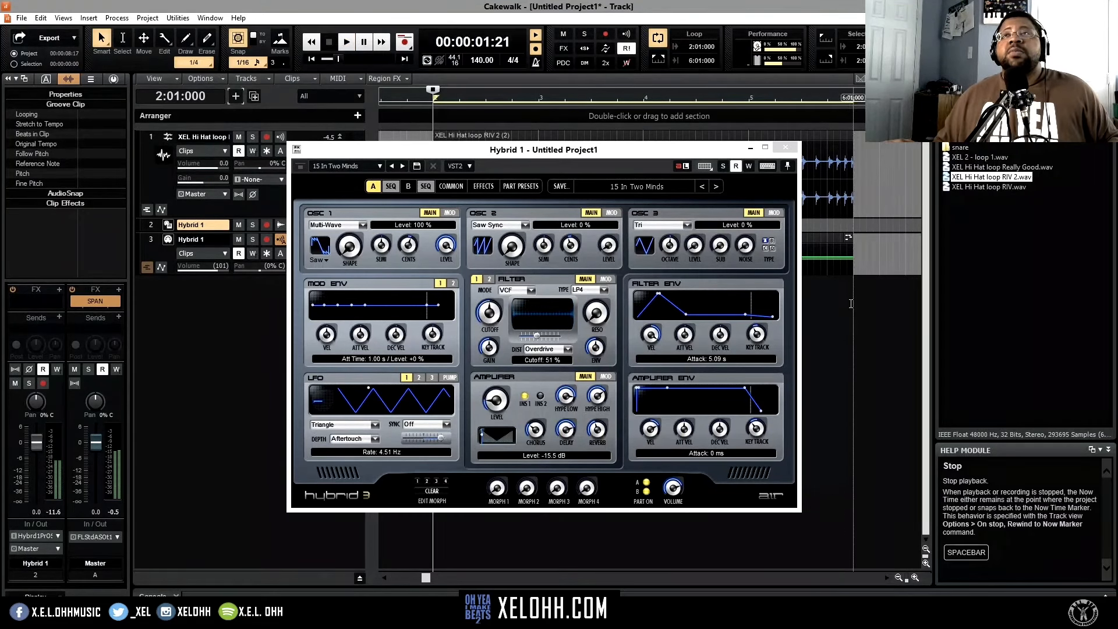
# Open the Hybrid MIDI clip in a maximized piano roll, close the synth window, and bring all the clip's notes into view.
pyautogui.doubleClick(842, 240)
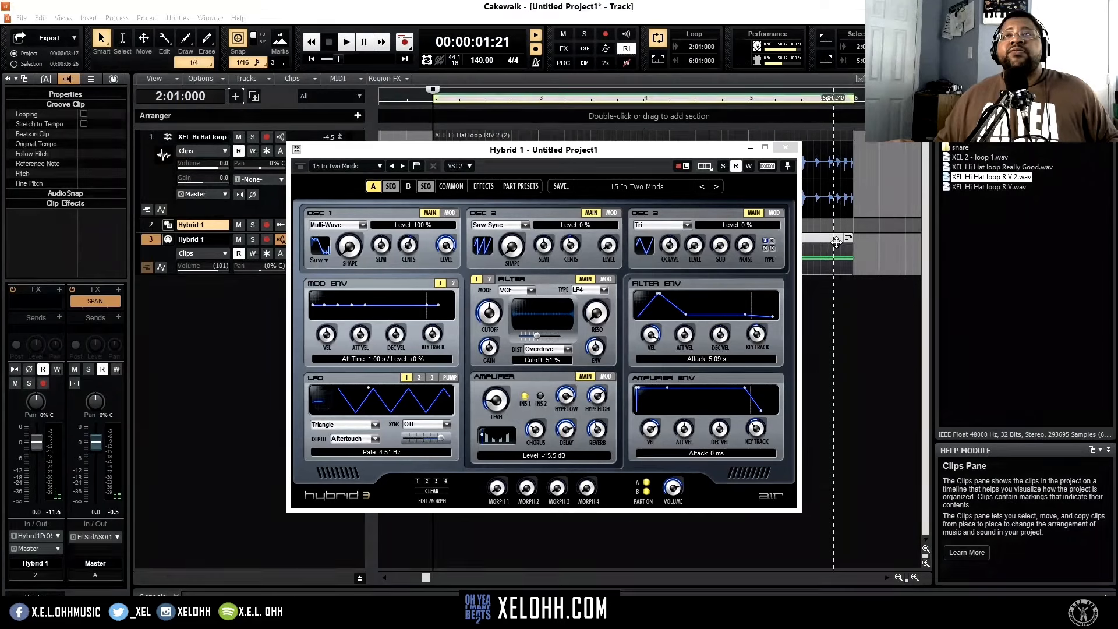
pyautogui.click(786, 147)
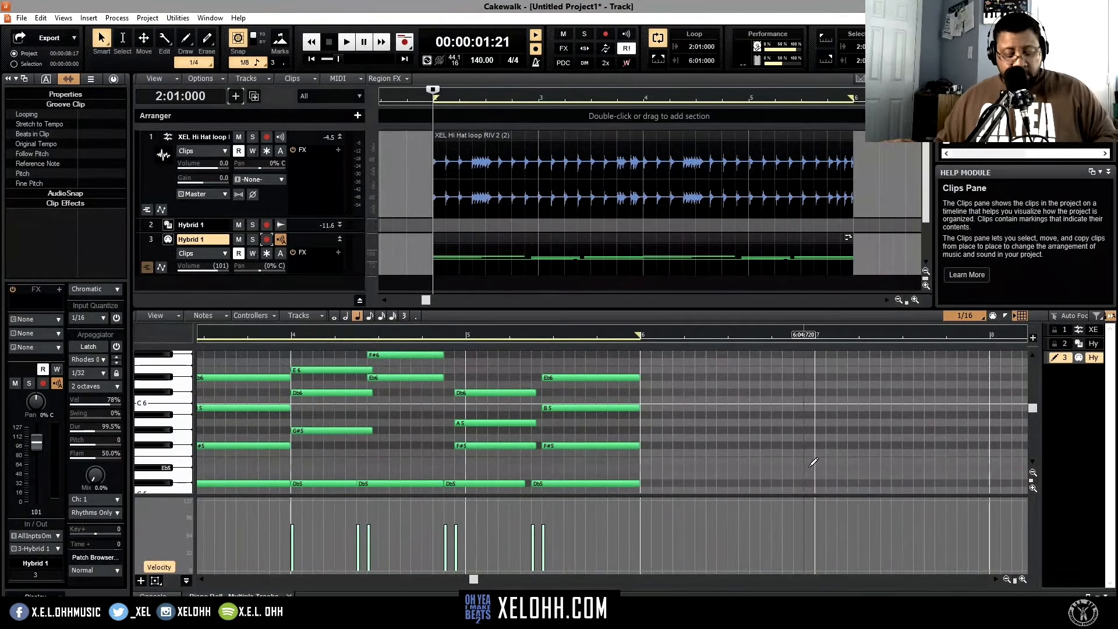
pyautogui.hotkey('ctrl', 'shift', 'd')
pyautogui.scroll(6, 716, 379)
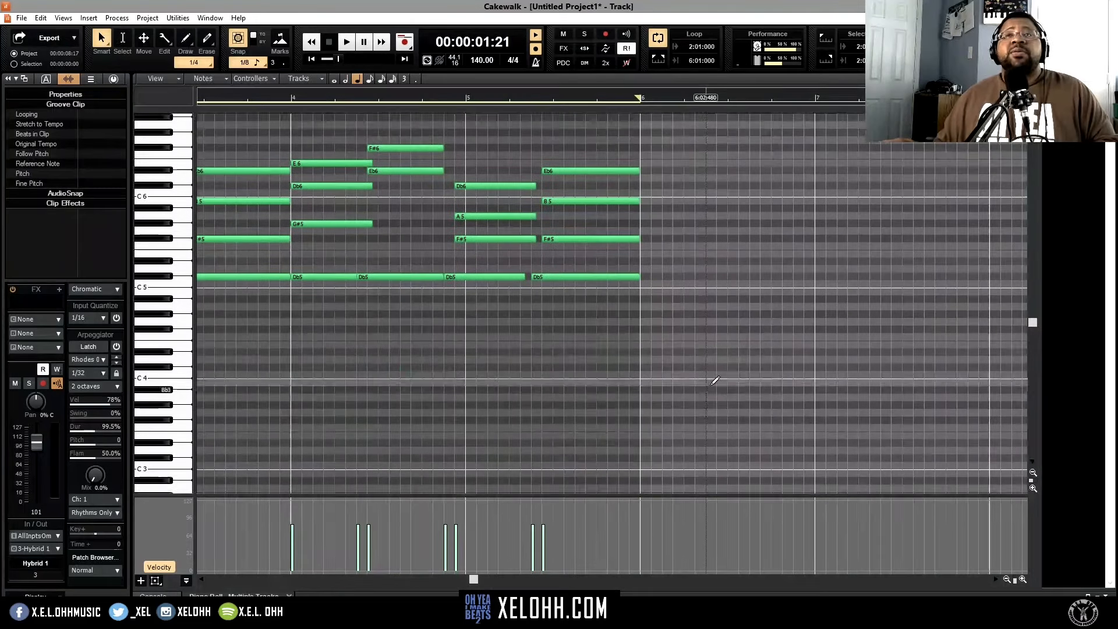
pyautogui.scroll(3, 710, 402)
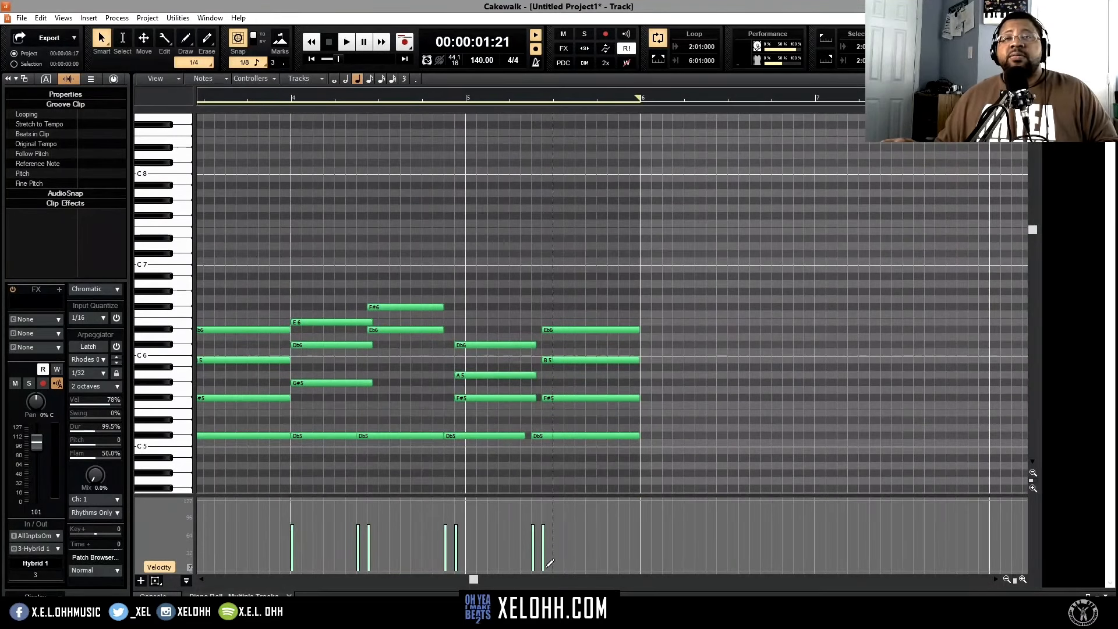
pyautogui.moveTo(467, 583); pyautogui.dragTo(285, 591)
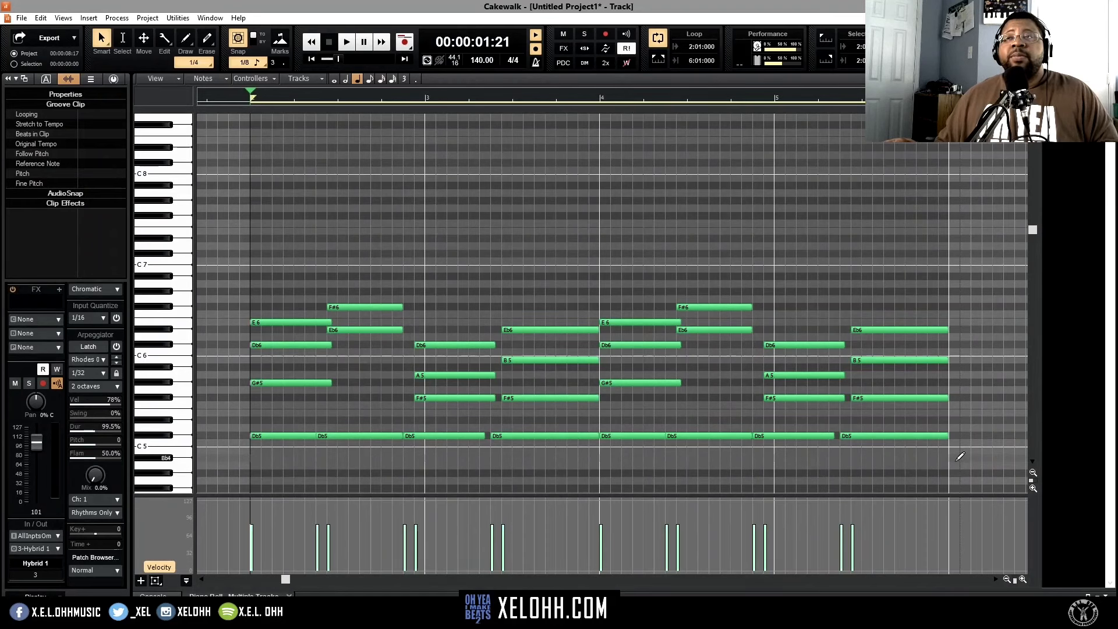
pyautogui.moveTo(959, 456); pyautogui.dragTo(346, 271)
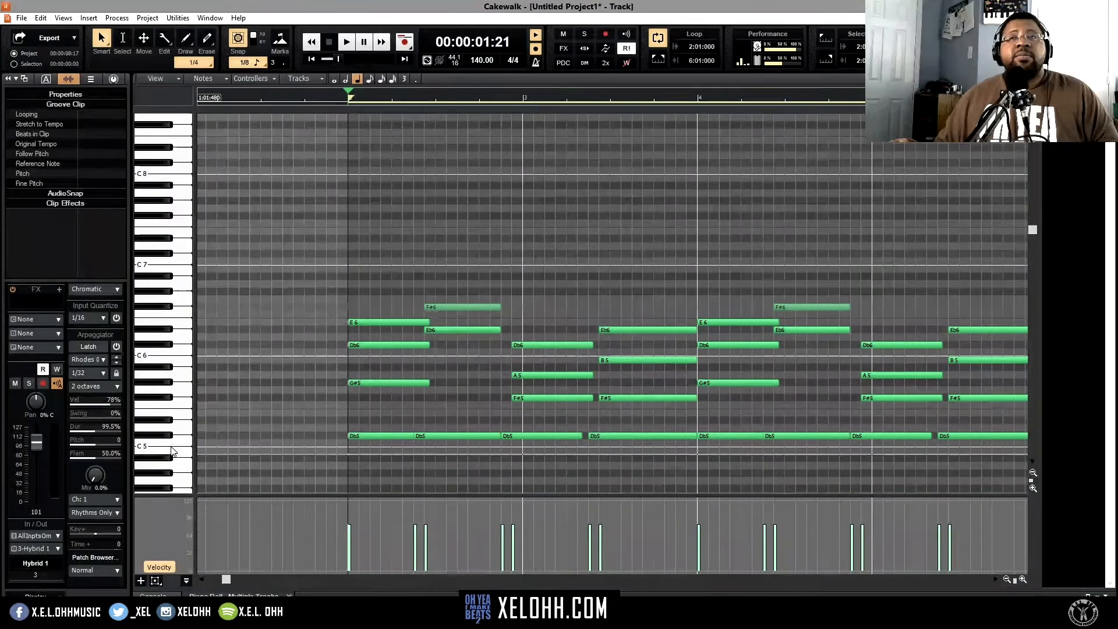
# Select all notes of the Hybrid clip, open Quantize, and audition the notes at a 1/16 resolution.
pyautogui.hotkey('ctrl', 'a')
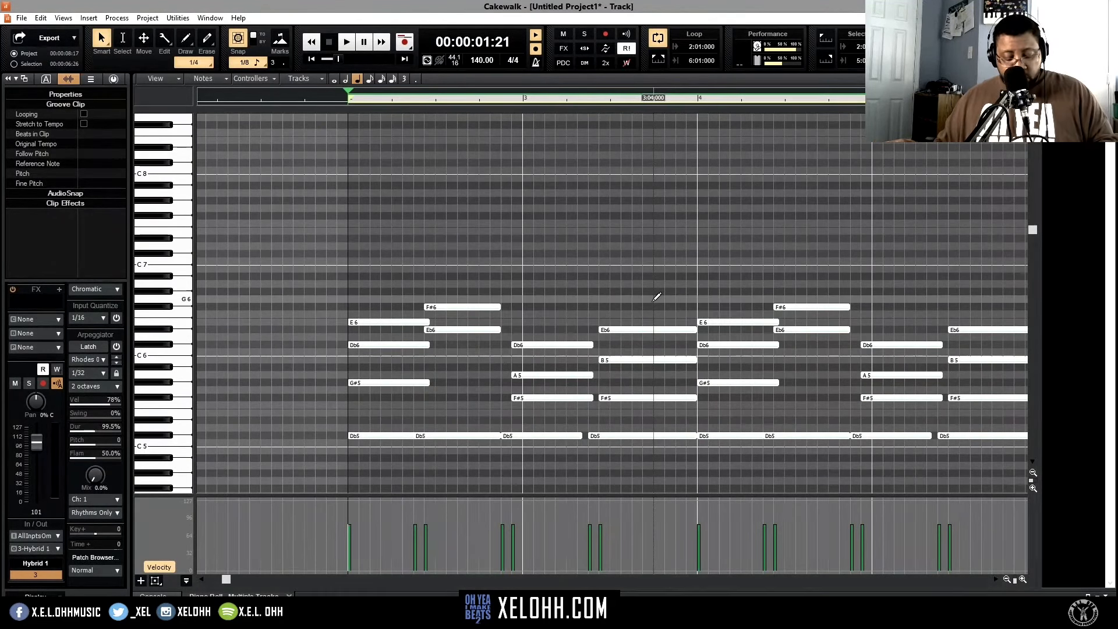
pyautogui.press('q')
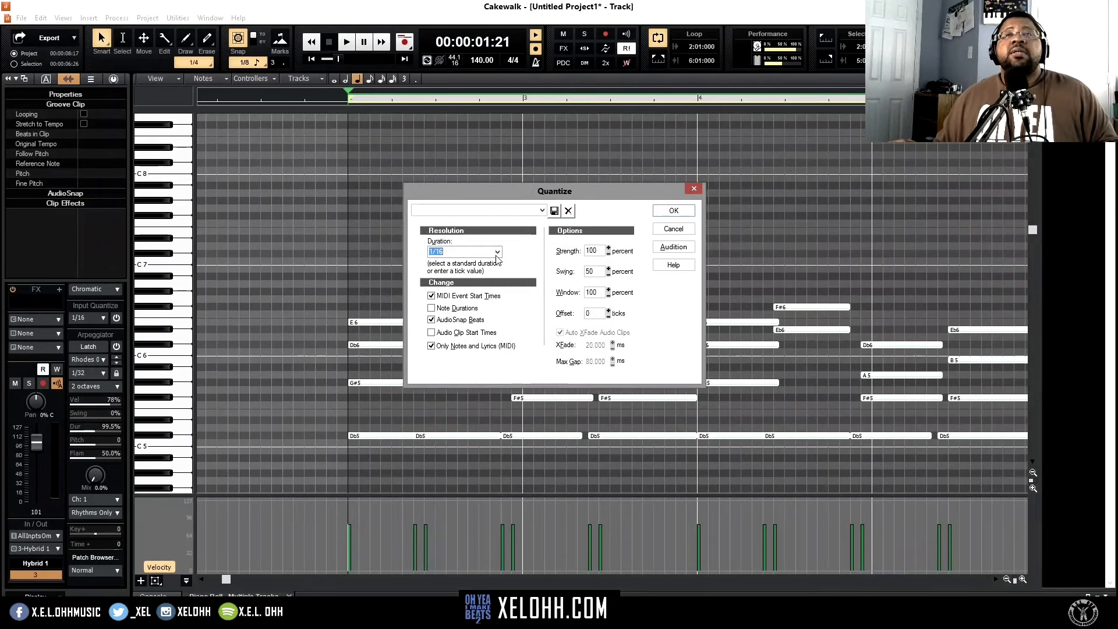
pyautogui.moveTo(553, 197); pyautogui.dragTo(485, 118)
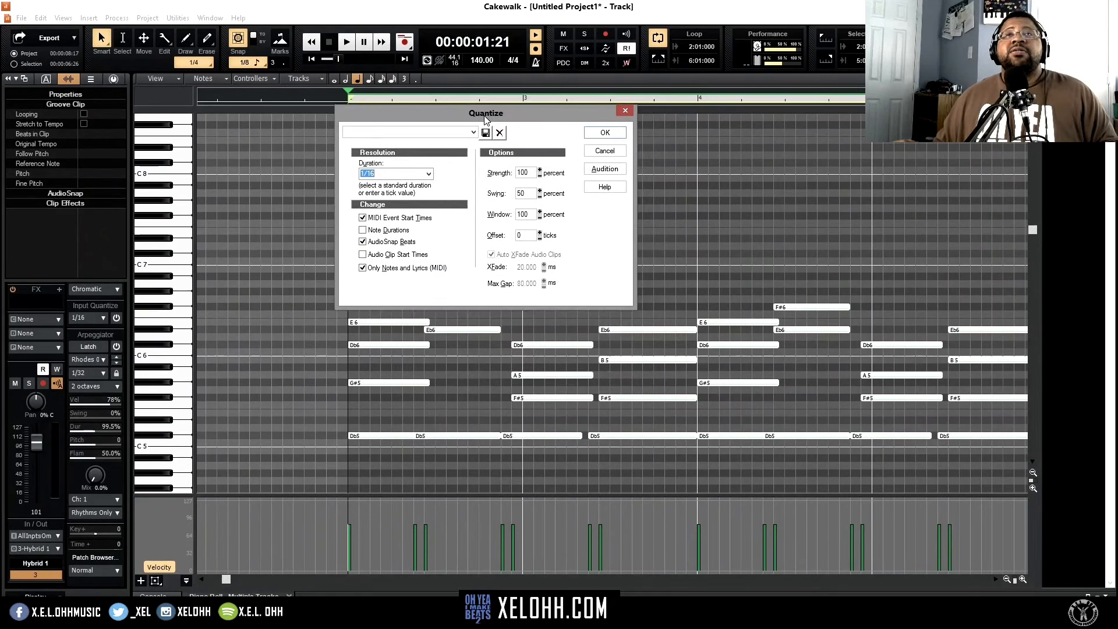
pyautogui.click(605, 169)
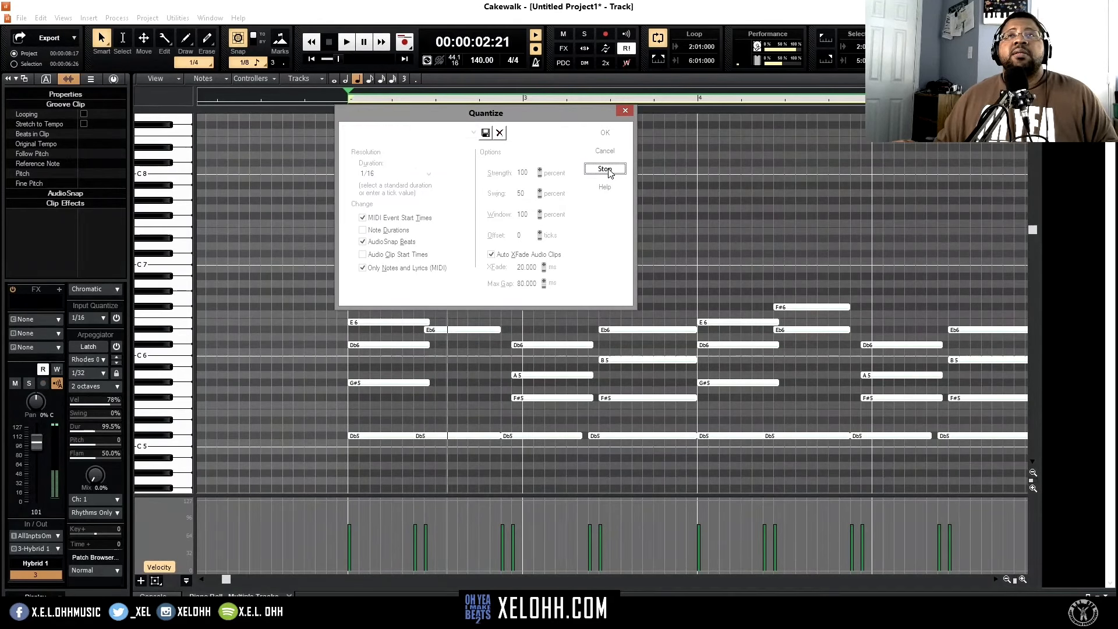
pyautogui.click(607, 170)
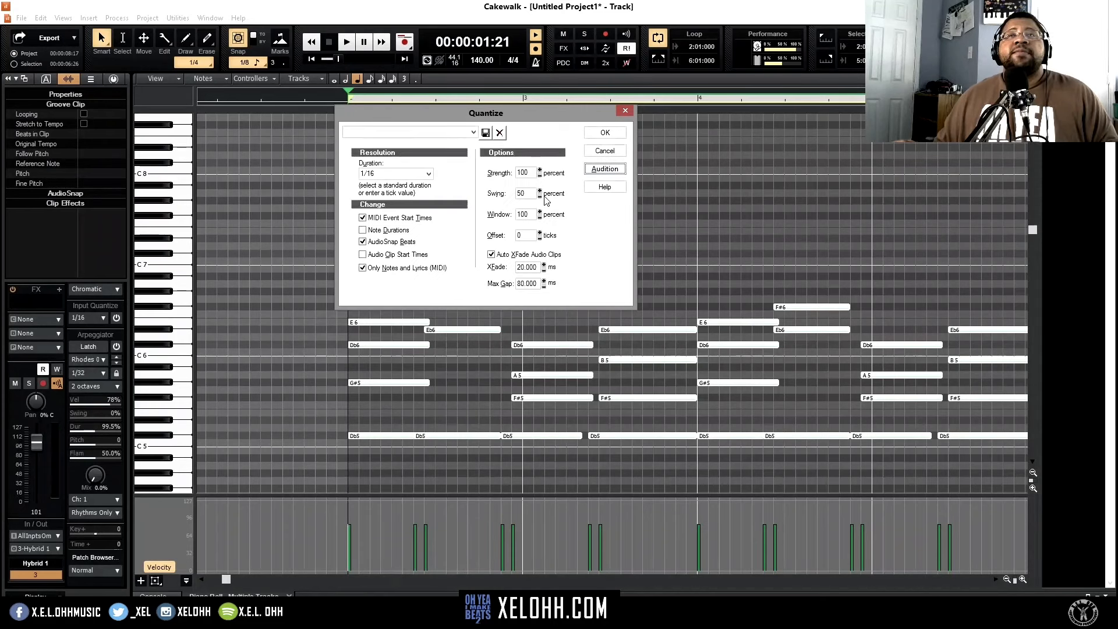
# Audition and apply a 1/8 quantize to the selected notes, then hide the piano roll.
pyautogui.click(428, 174)
pyautogui.click(411, 226)
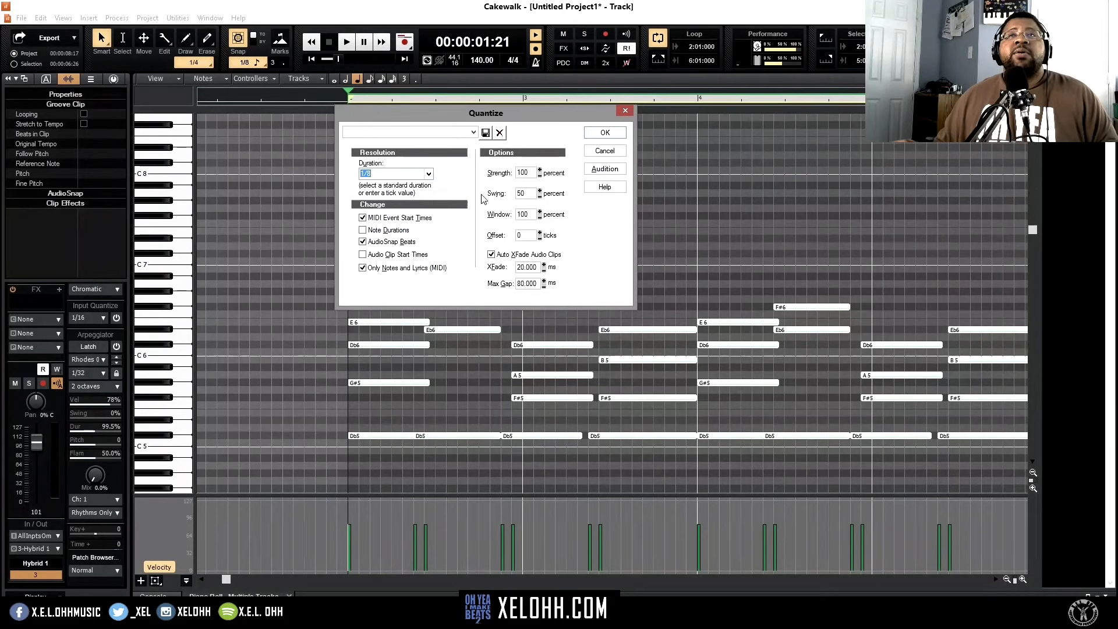
pyautogui.click(604, 169)
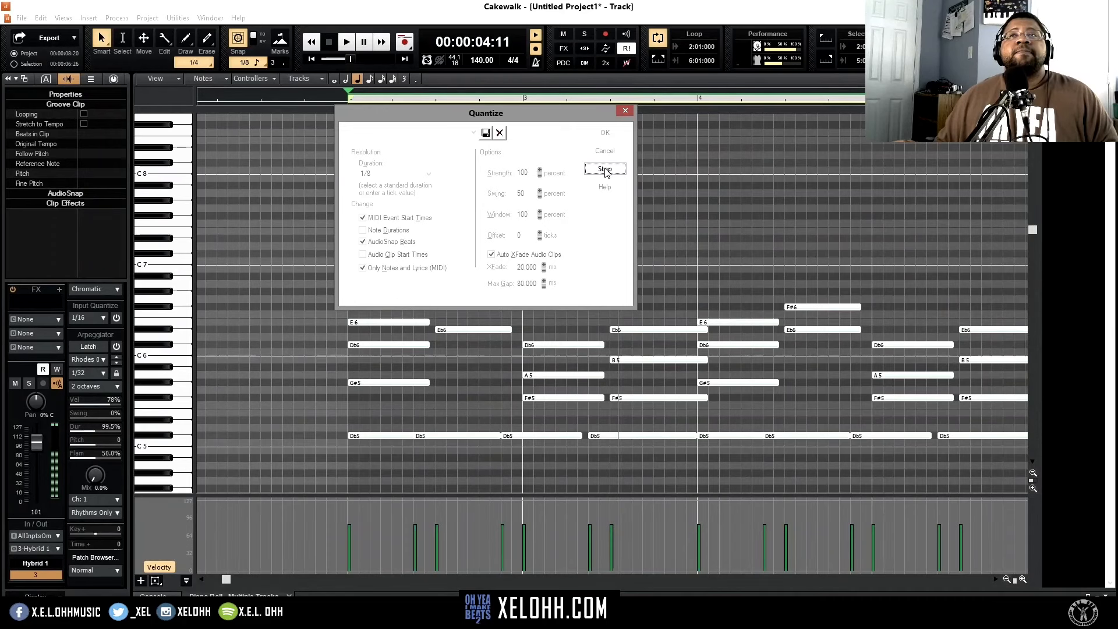
pyautogui.click(603, 170)
pyautogui.click(619, 134)
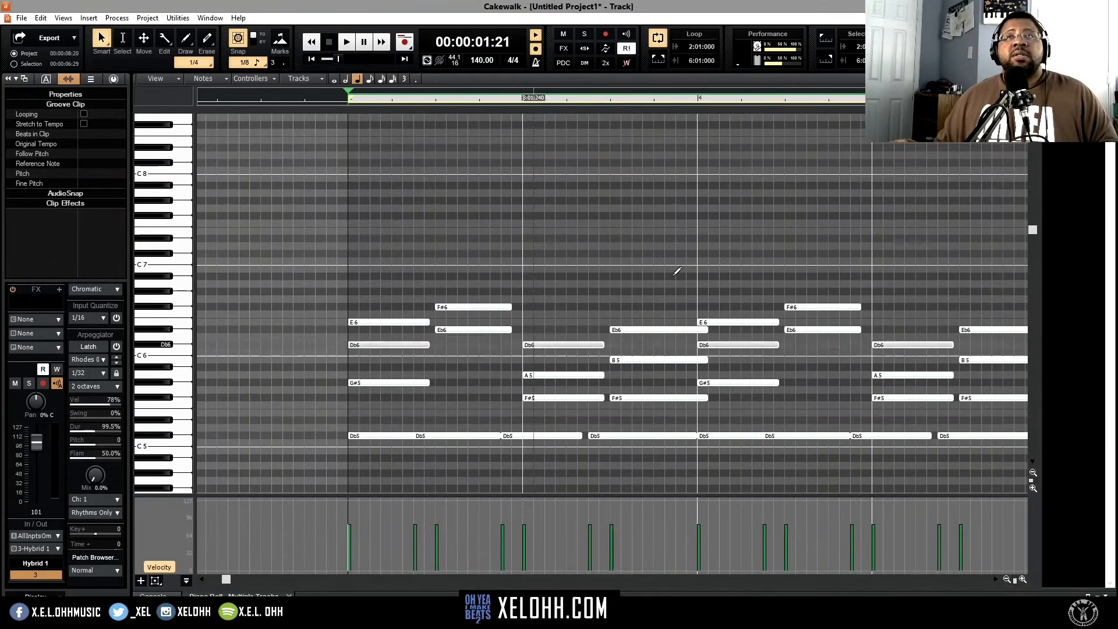
pyautogui.press('d')
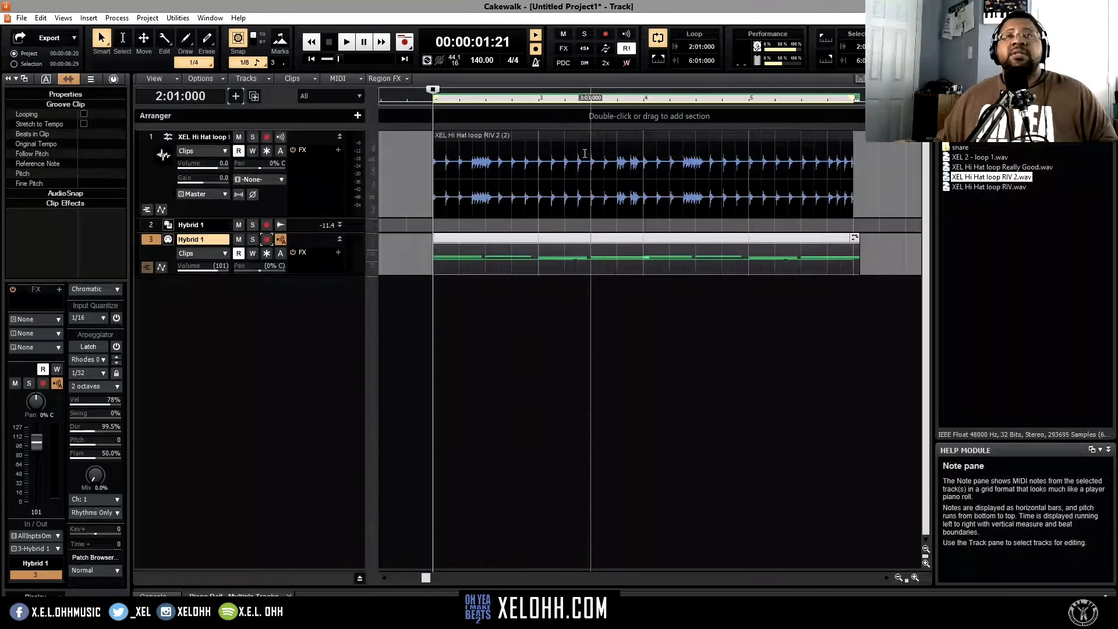
# Switch the Hybrid synth to the preset 17 Calm Finally while the loop plays, close its window, and stop playback.
pyautogui.click(169, 226)
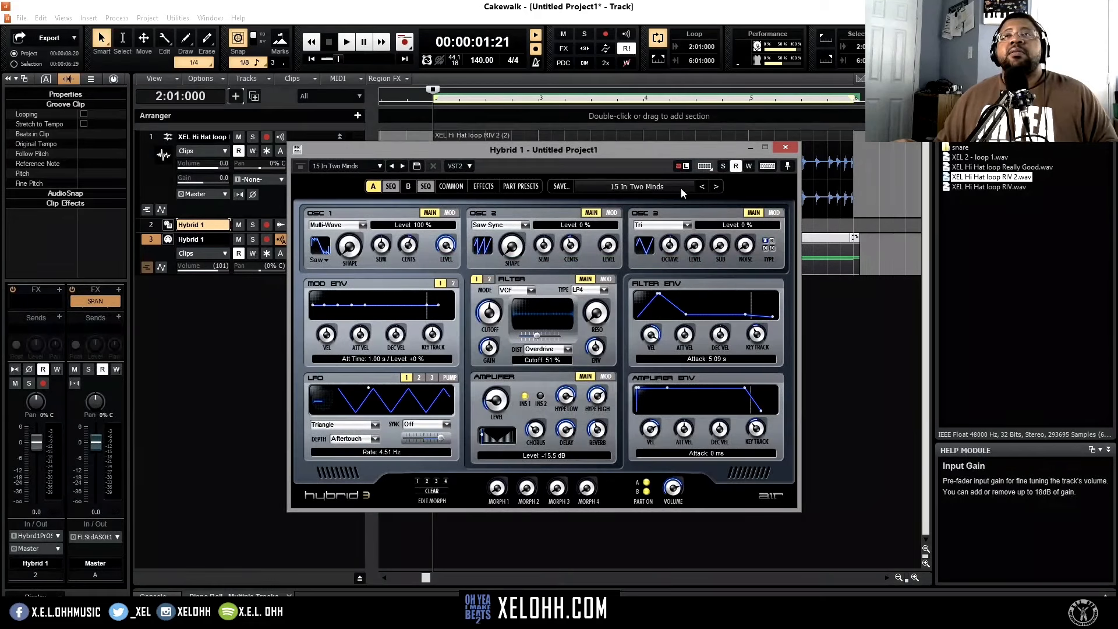
pyautogui.press('space')
pyautogui.click(717, 187)
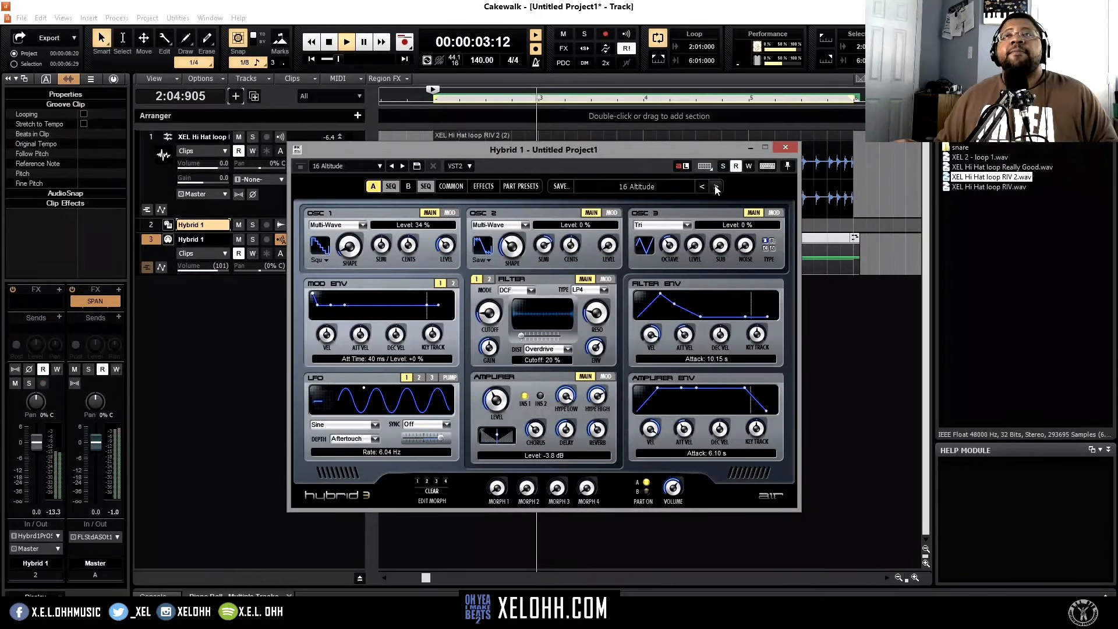
pyautogui.click(718, 187)
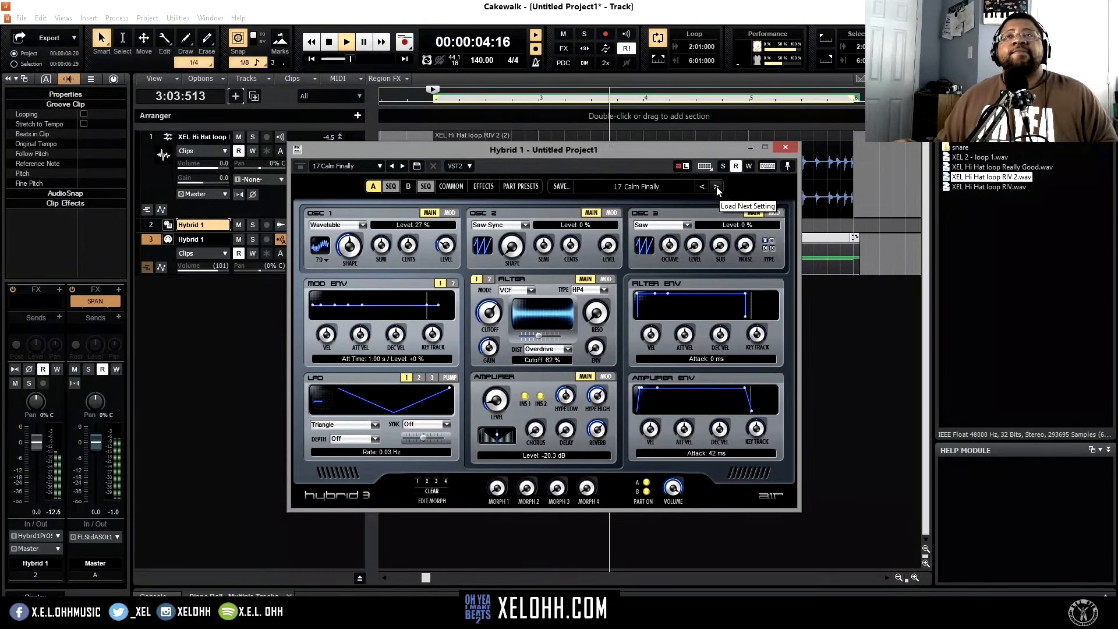
pyautogui.click(785, 147)
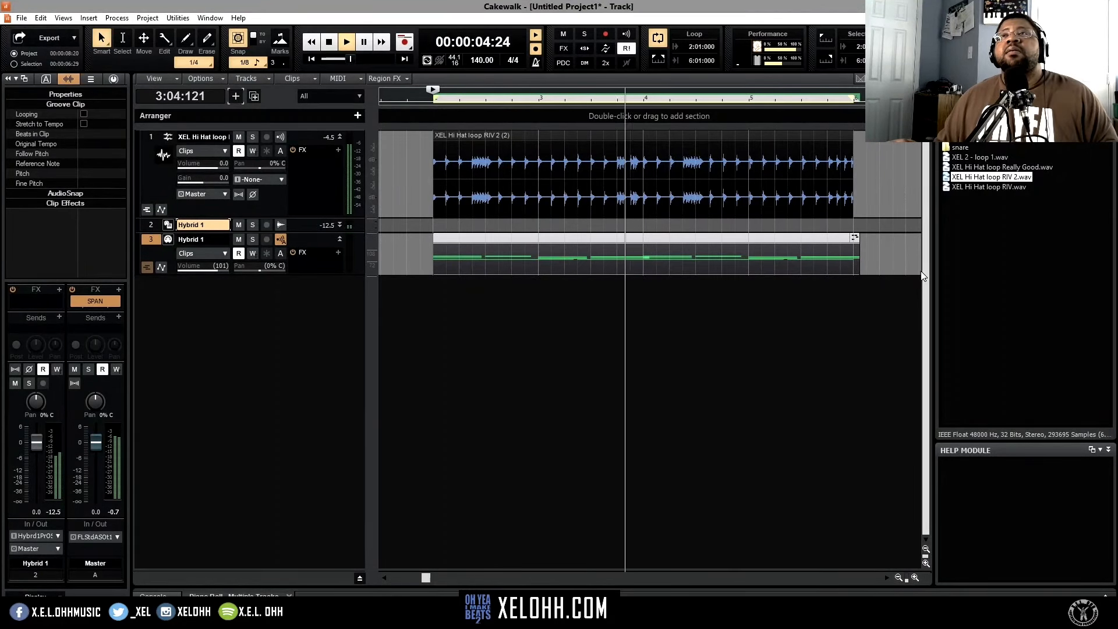
pyautogui.press('space')
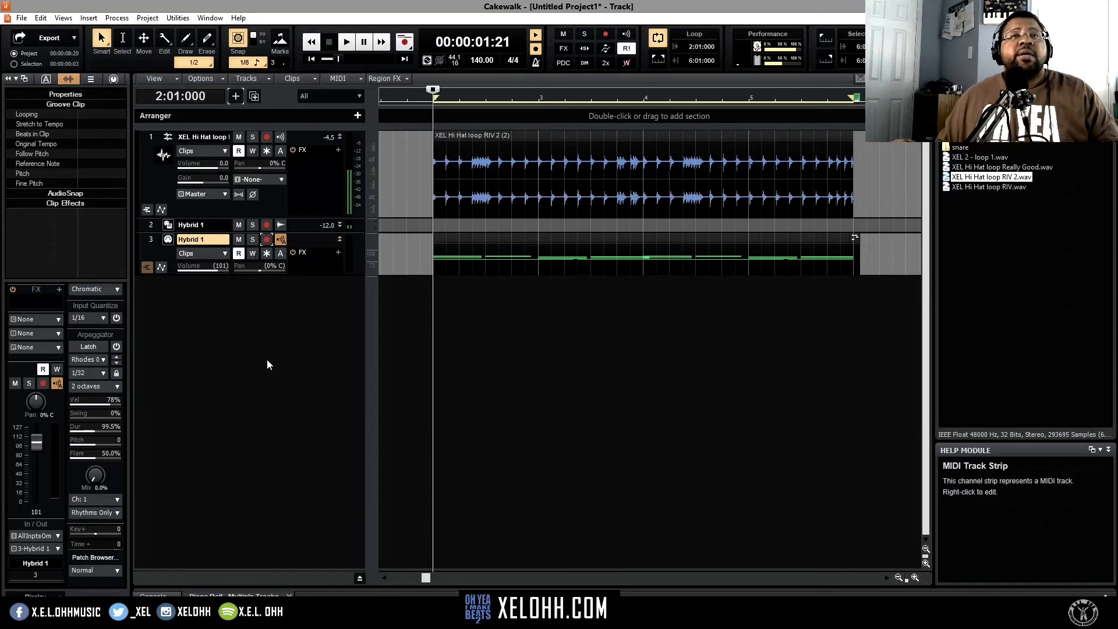
# Insert a VacuumPro instrument track and close the synth's window.
pyautogui.rightClick(267, 364)
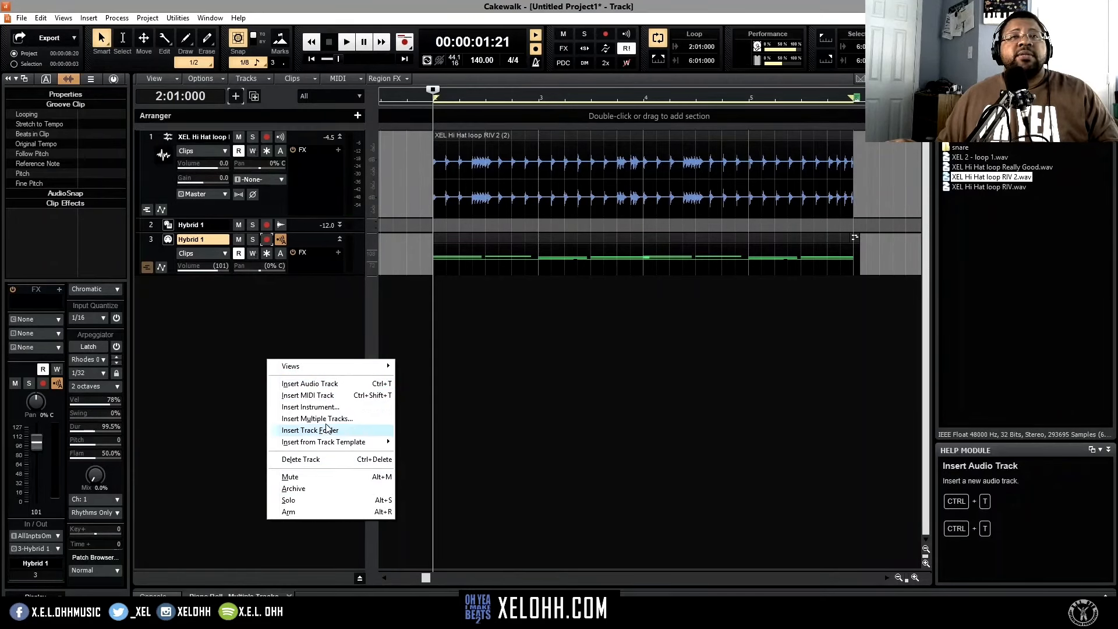
pyautogui.click(319, 407)
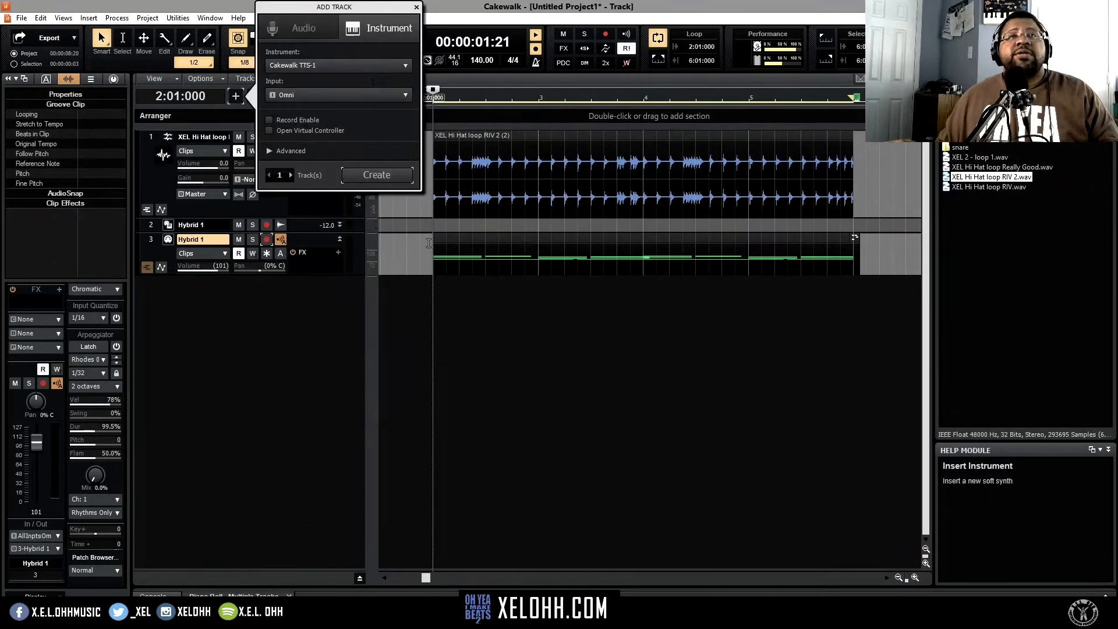
pyautogui.click(404, 66)
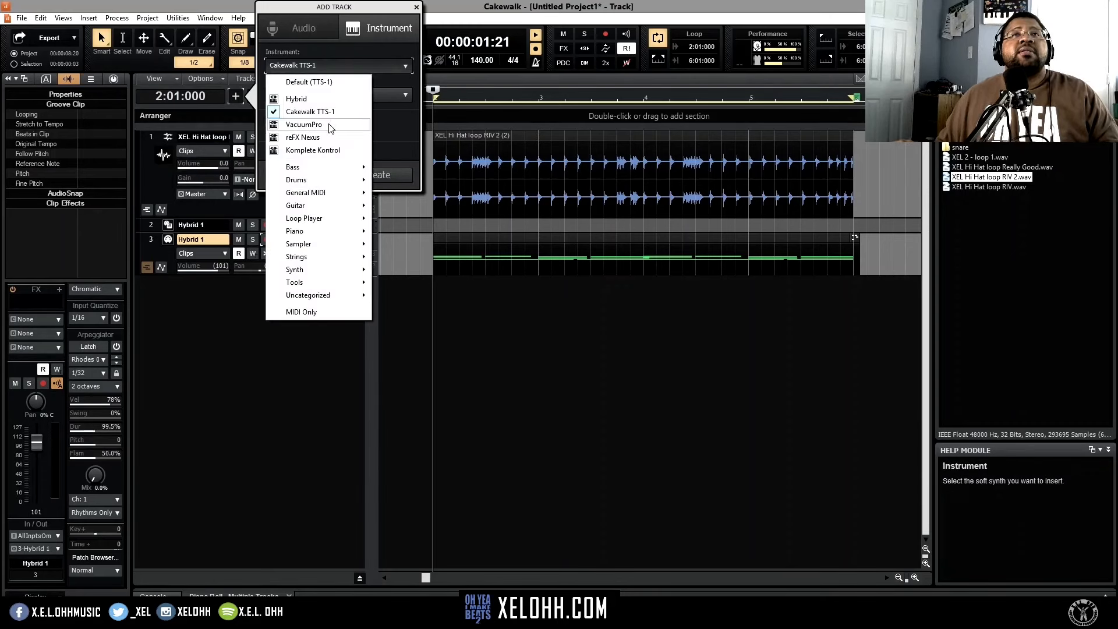
pyautogui.click(329, 125)
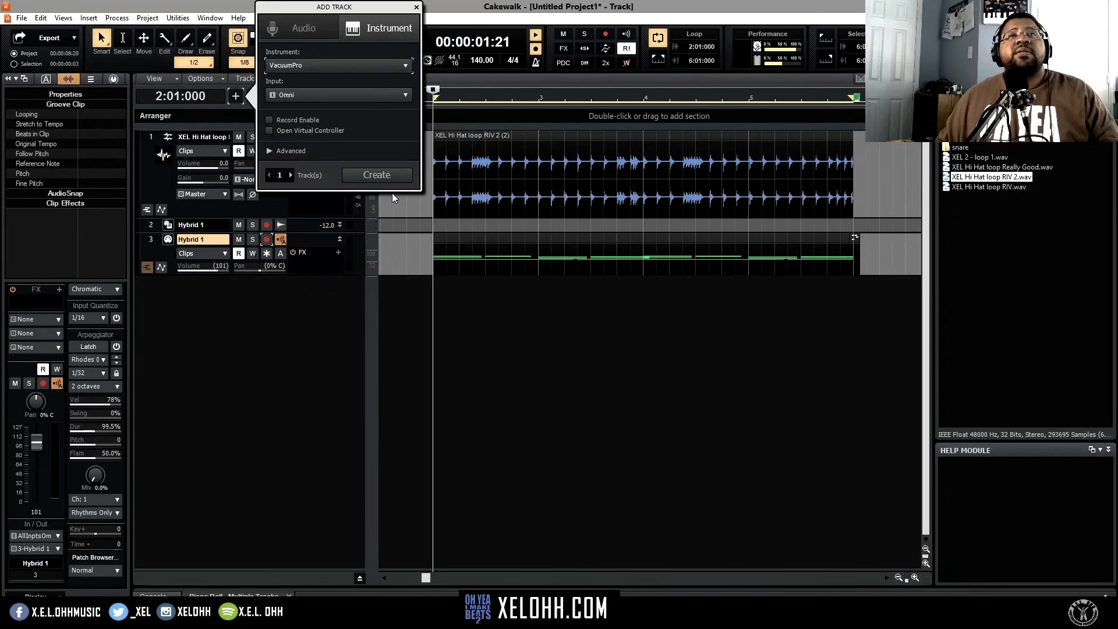
pyautogui.click(376, 175)
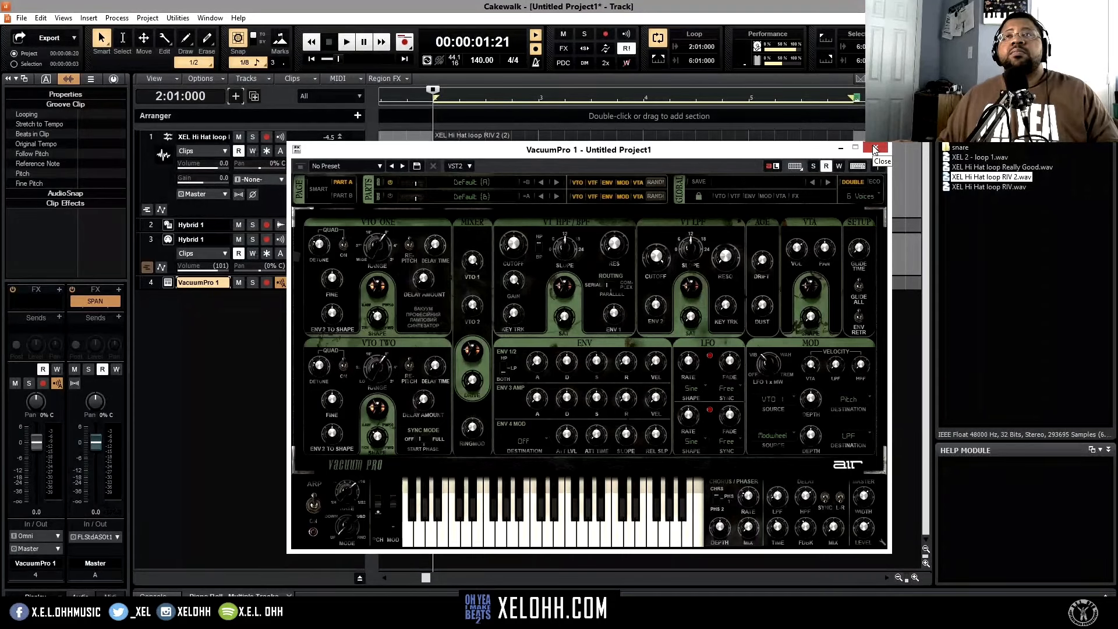
pyautogui.click(875, 148)
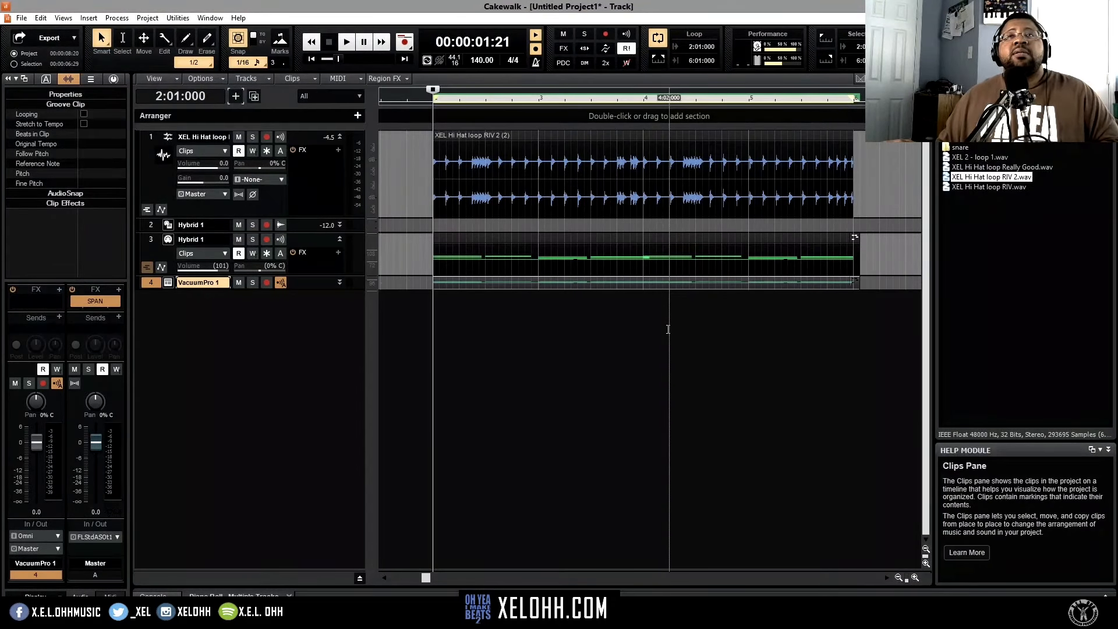
# Play the loop briefly with VacuumPro, load its Arpeggios preset Arising Underthings, and restart playback to audition it.
pyautogui.press('space')
pyautogui.press('space')
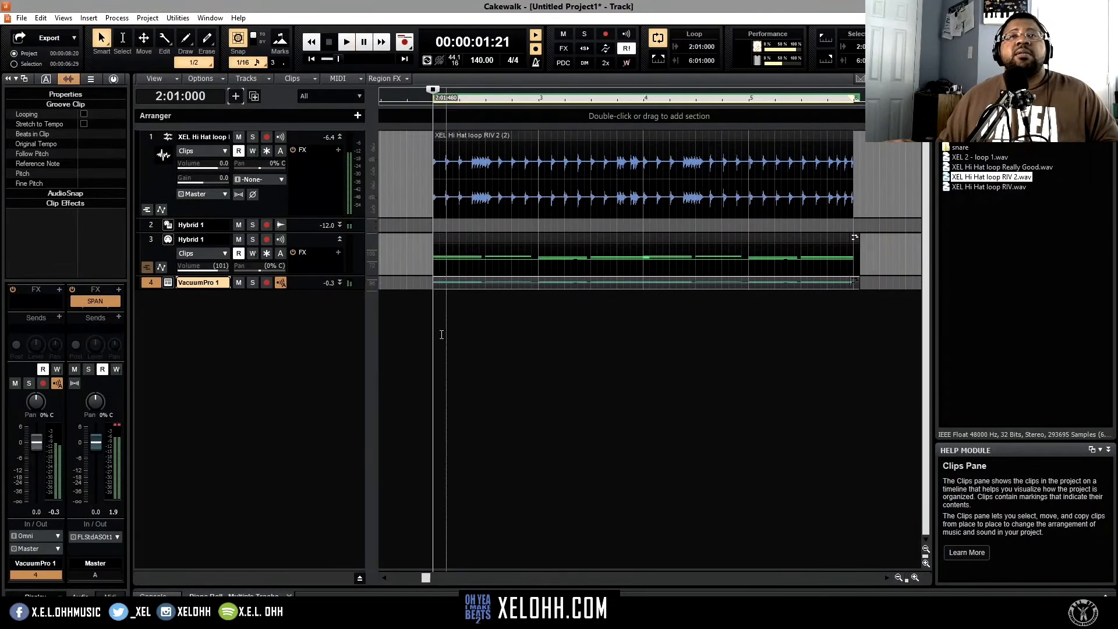
pyautogui.click(168, 283)
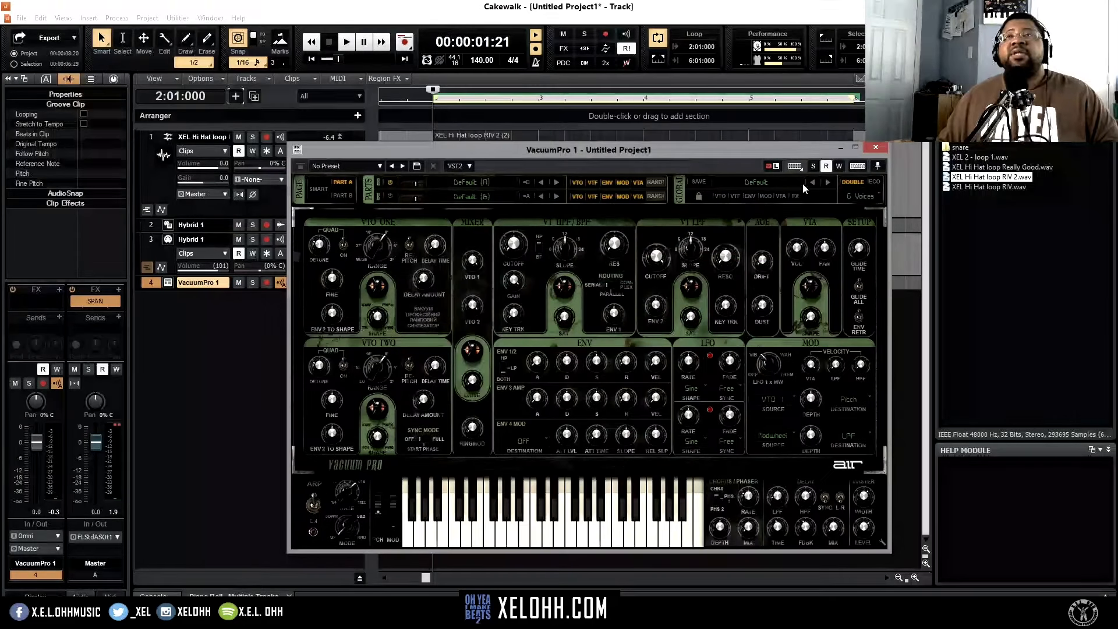
pyautogui.click(777, 185)
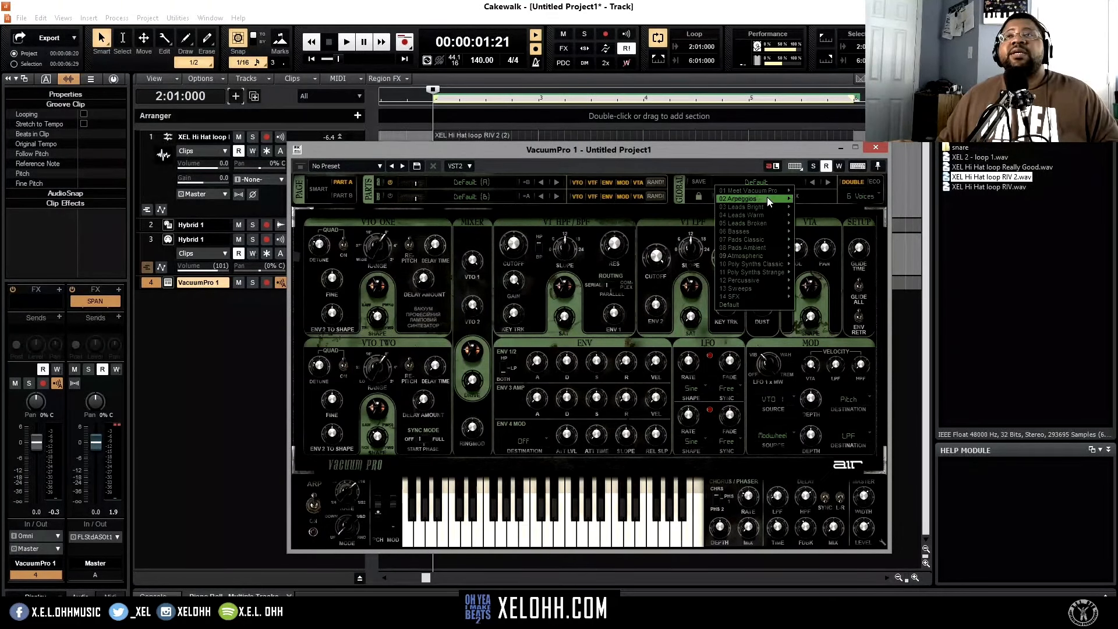
pyautogui.moveTo(766, 200)
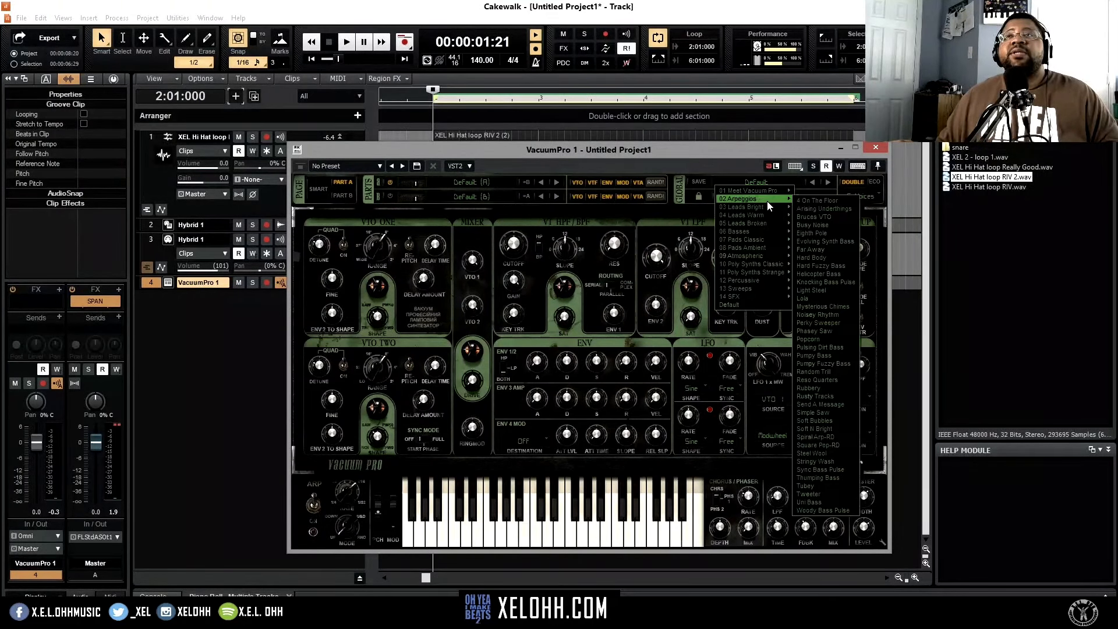
pyautogui.click(836, 209)
pyautogui.press('space')
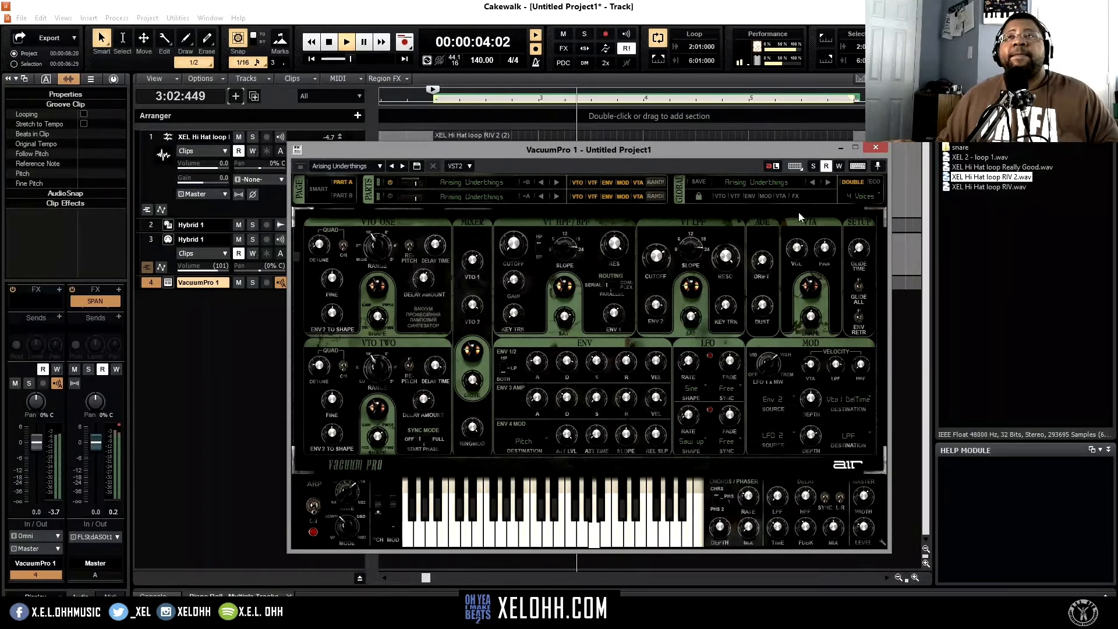
# Step through the VacuumPro presets to Far Away while the loop plays, and close the synth's window.
pyautogui.click(829, 184)
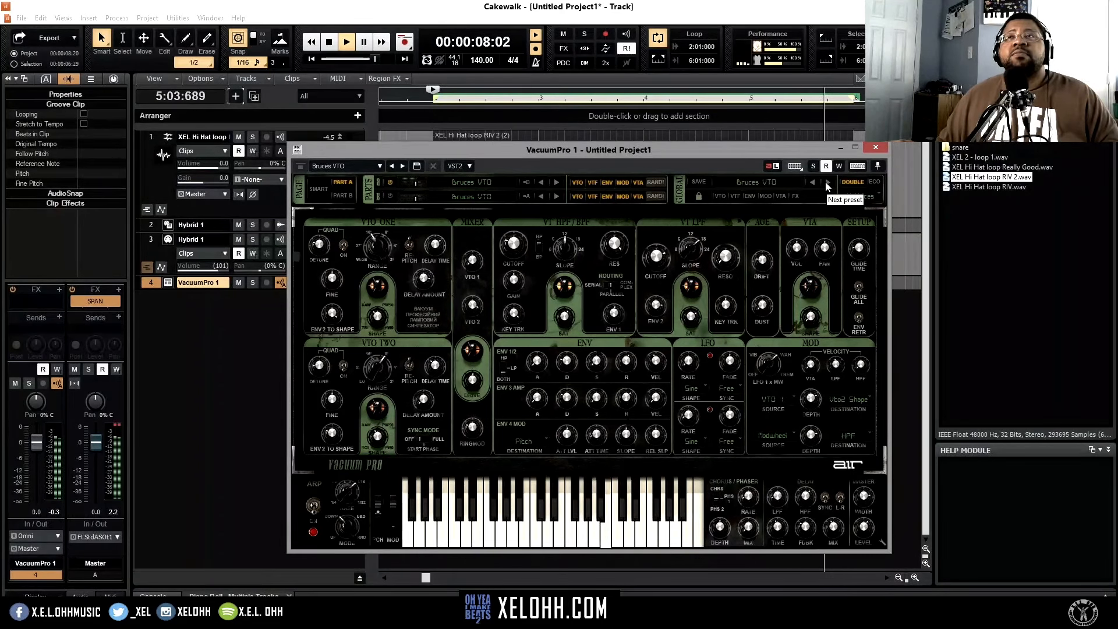
pyautogui.click(826, 182)
pyautogui.click(826, 183)
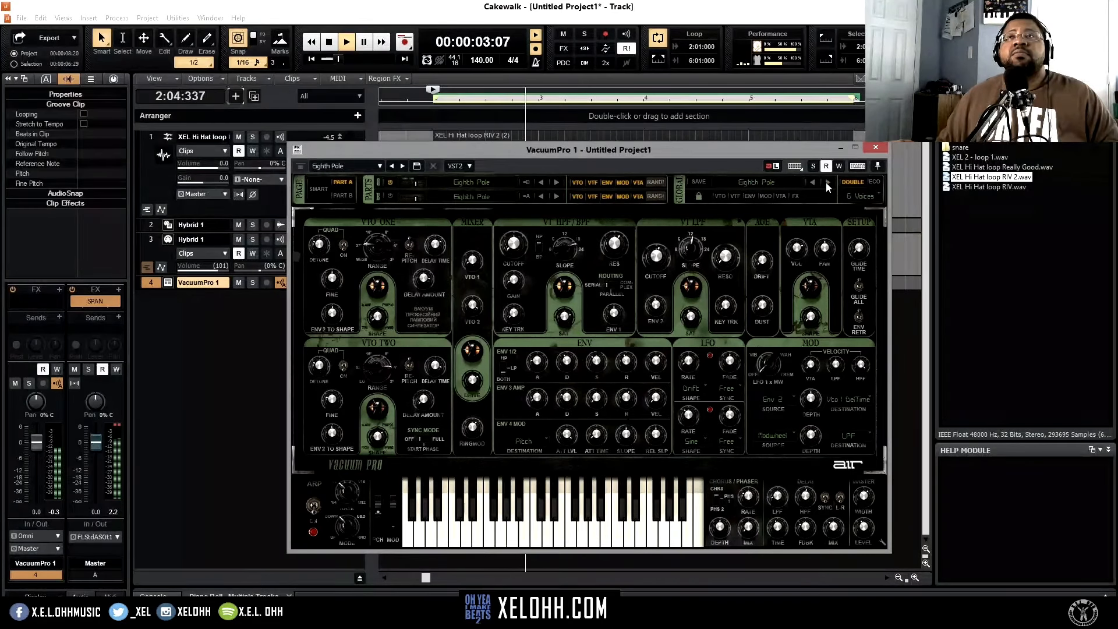
pyautogui.click(827, 183)
pyautogui.click(829, 183)
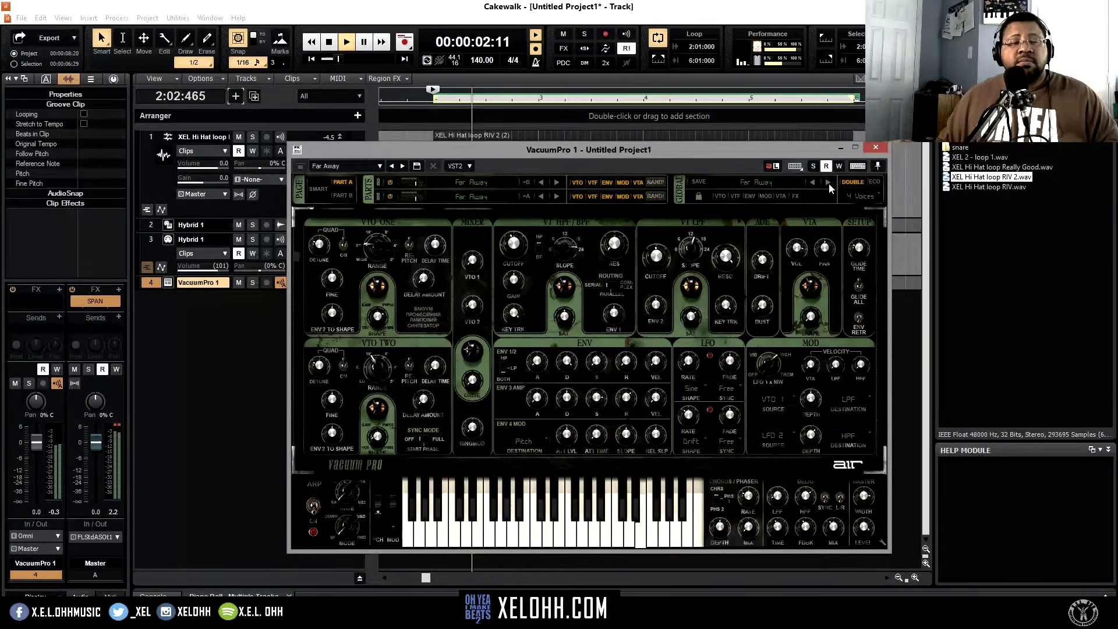
pyautogui.click(875, 147)
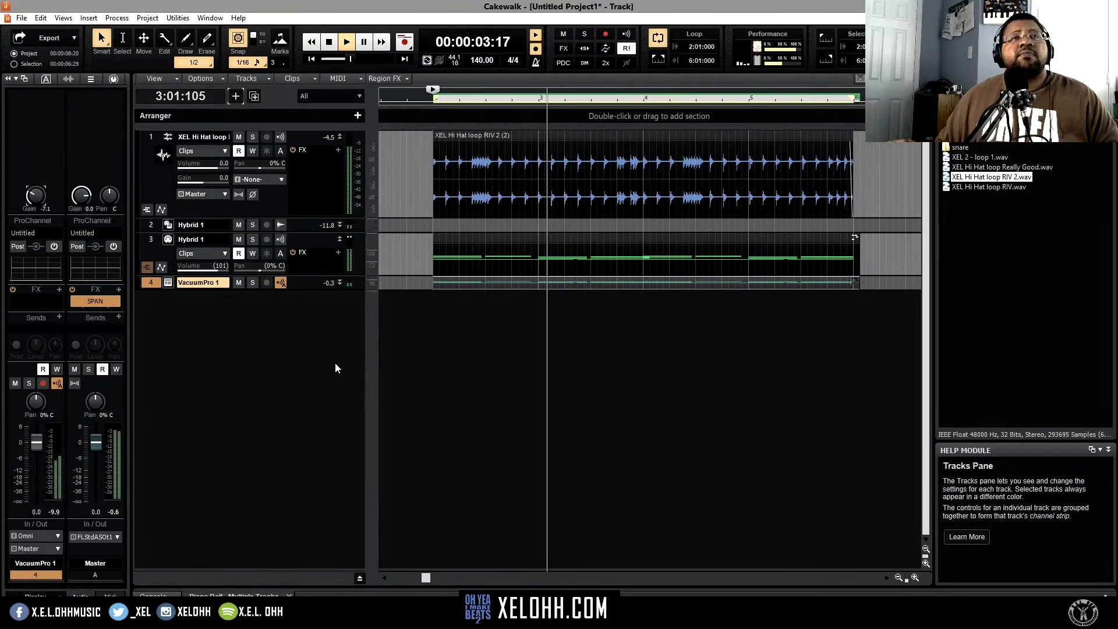
pyautogui.rightClick(226, 323)
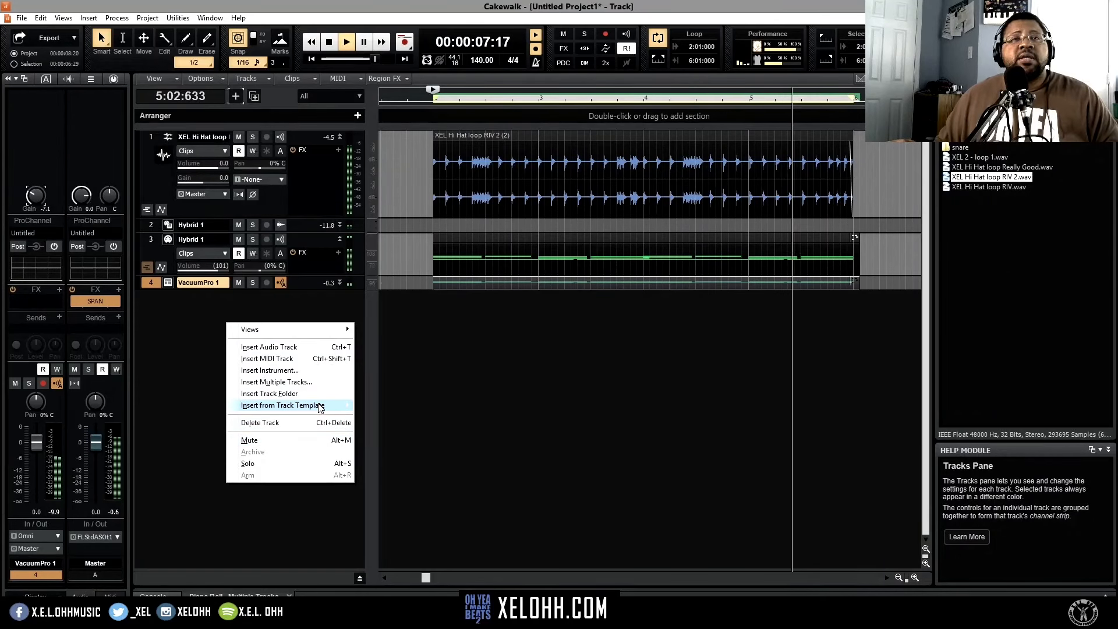
pyautogui.moveTo(329, 406)
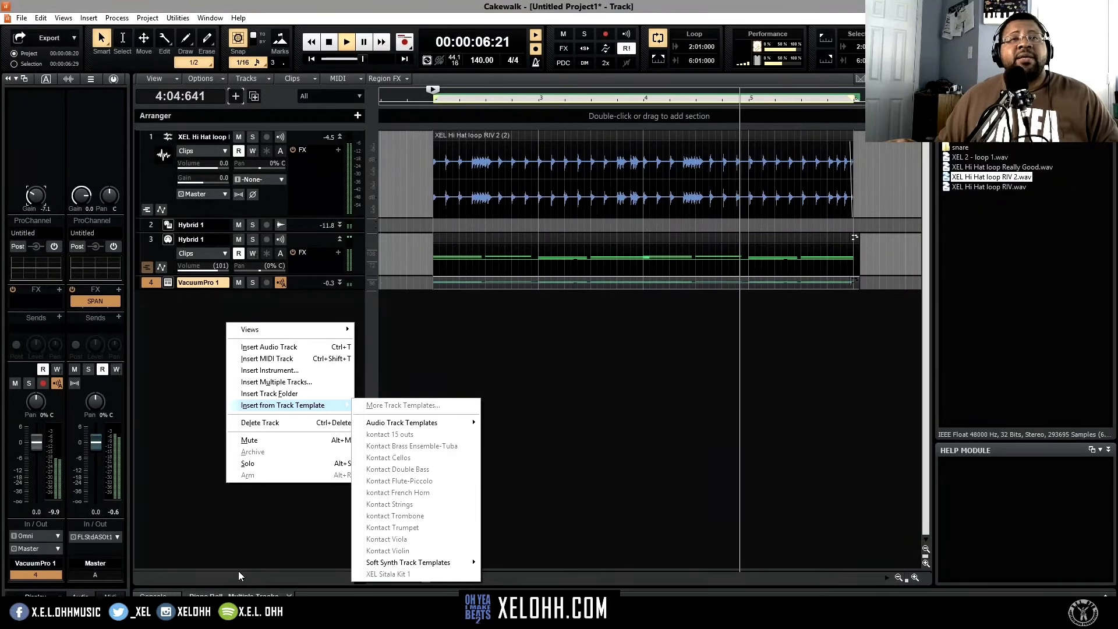
pyautogui.click(244, 545)
# Stop playback, insert the XEL Sitala Kit 1 track template, and enable input echo on its audio tracks from Kick to Guitar hits.
pyautogui.press('space')
pyautogui.rightClick(270, 338)
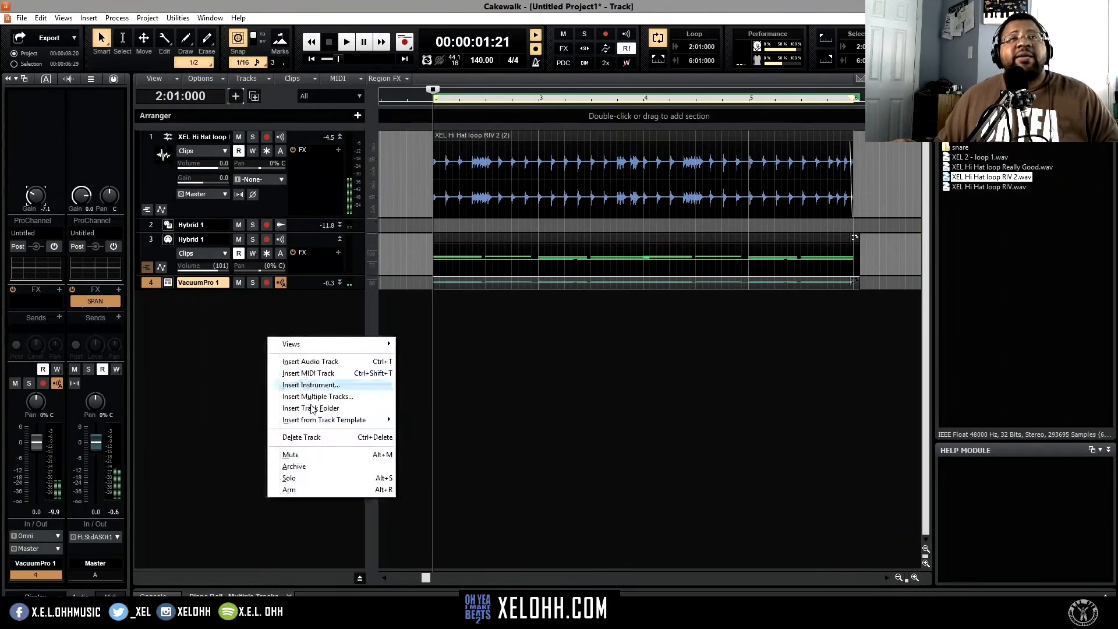
pyautogui.moveTo(372, 420)
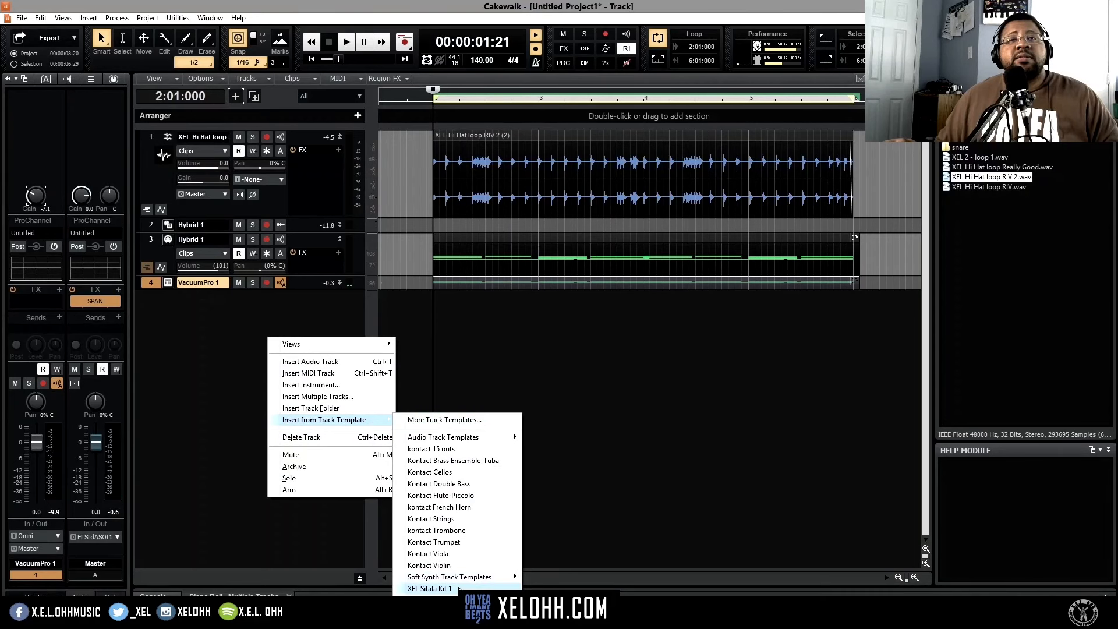
pyautogui.click(430, 588)
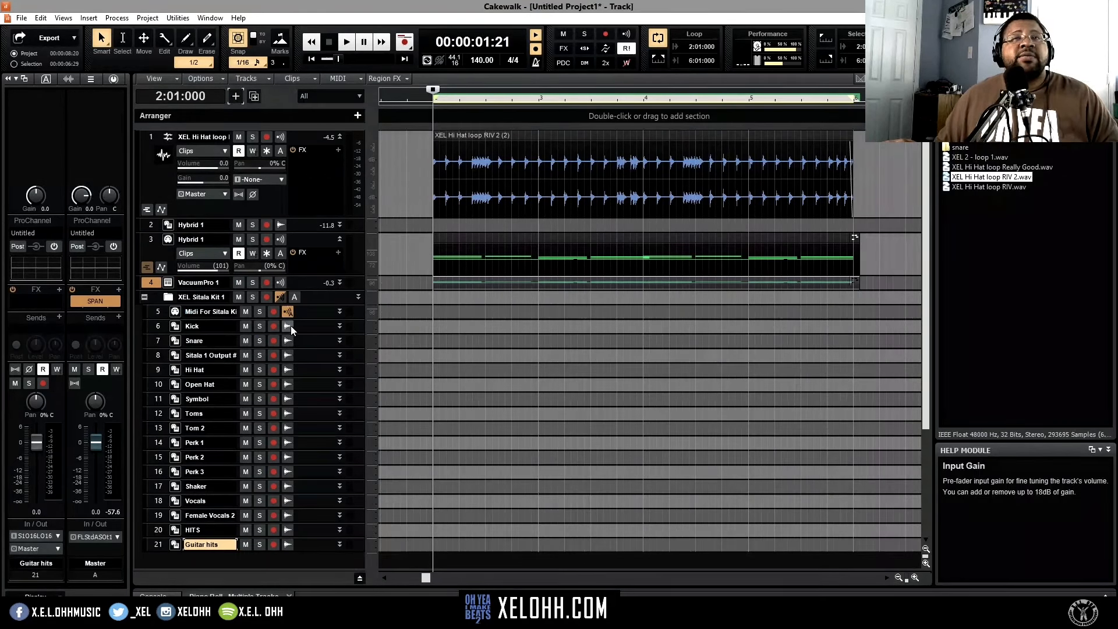
pyautogui.moveTo(285, 324); pyautogui.dragTo(283, 532)
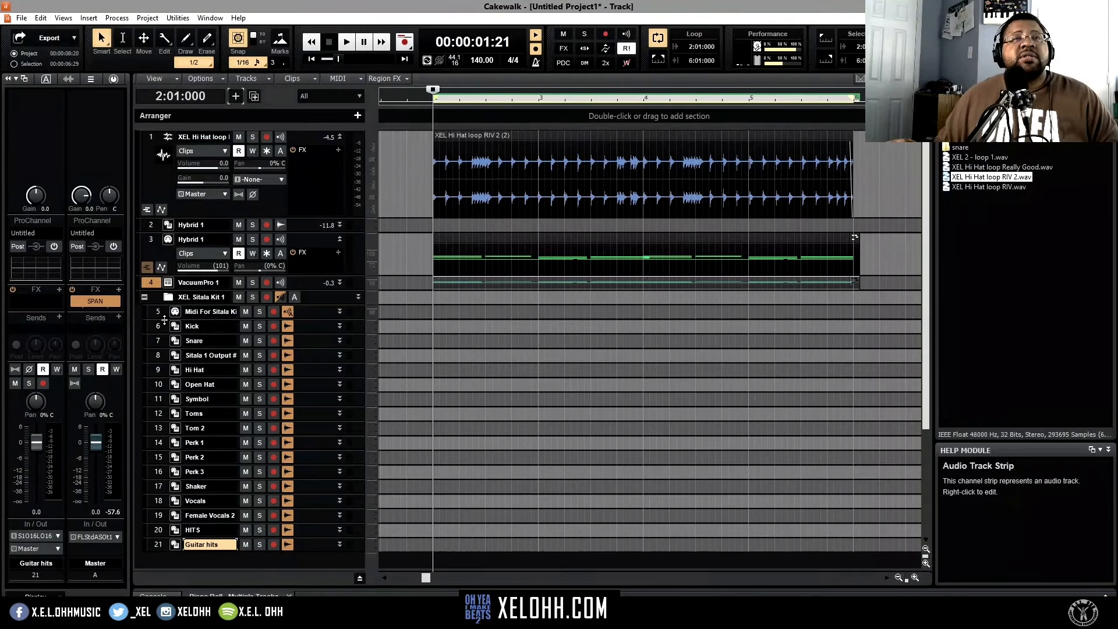
# Make the Midi For Sitala Kit track taller, open its Sitala instrument, select the kick pad, and start playback.
pyautogui.moveTo(164, 318)
pyautogui.mouseDown()
pyautogui.moveTo(162, 345)
pyautogui.moveTo(168, 331)
pyautogui.mouseUp()
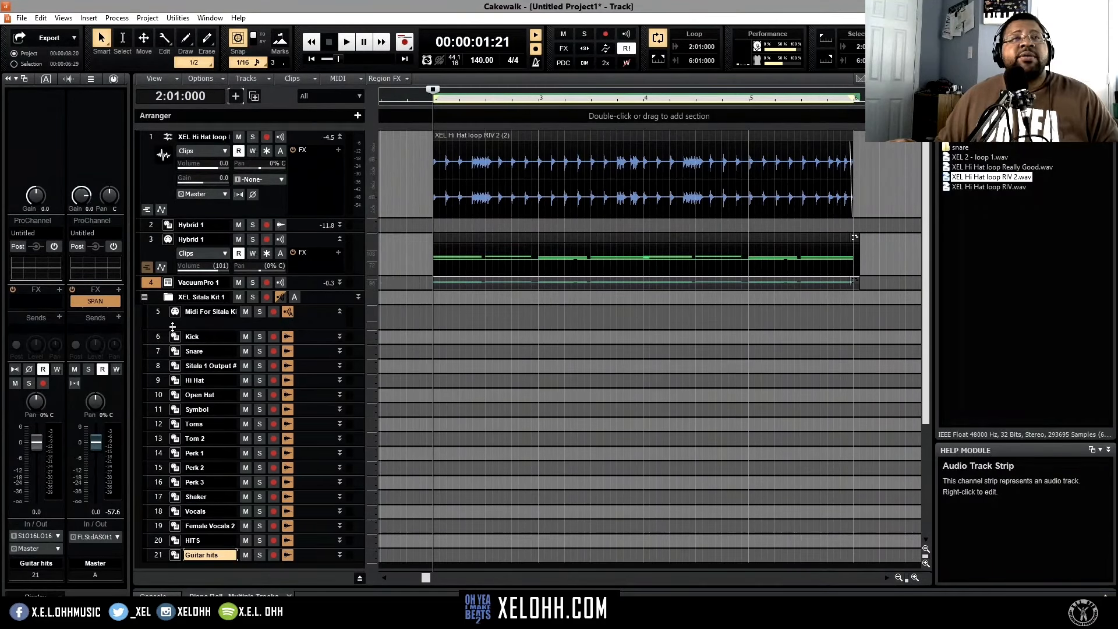
pyautogui.click(175, 312)
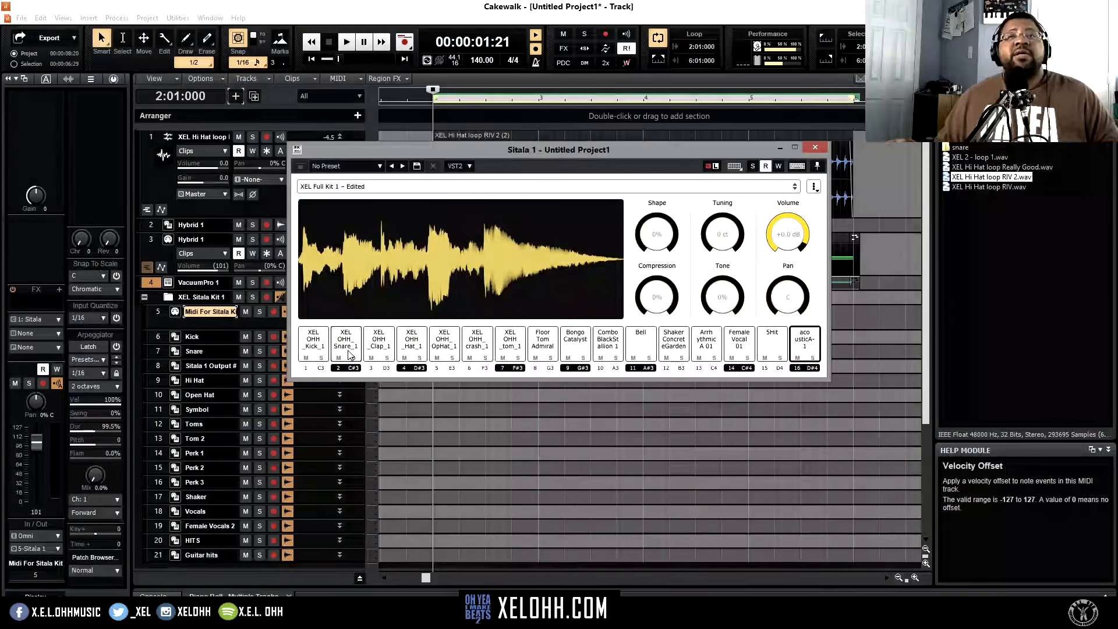
pyautogui.click(318, 345)
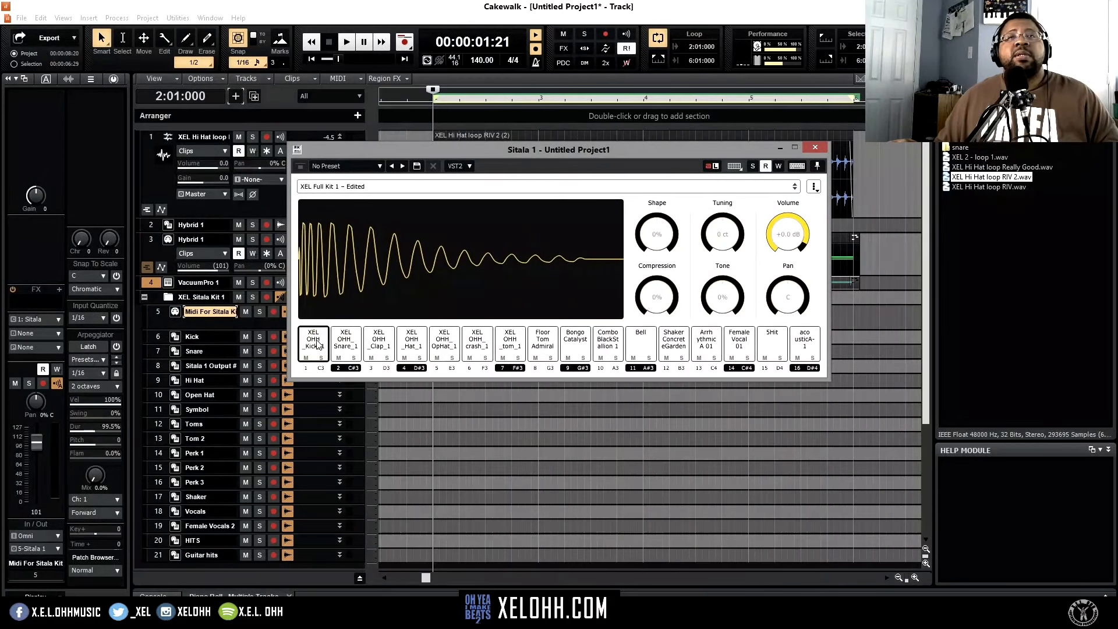
pyautogui.press('space')
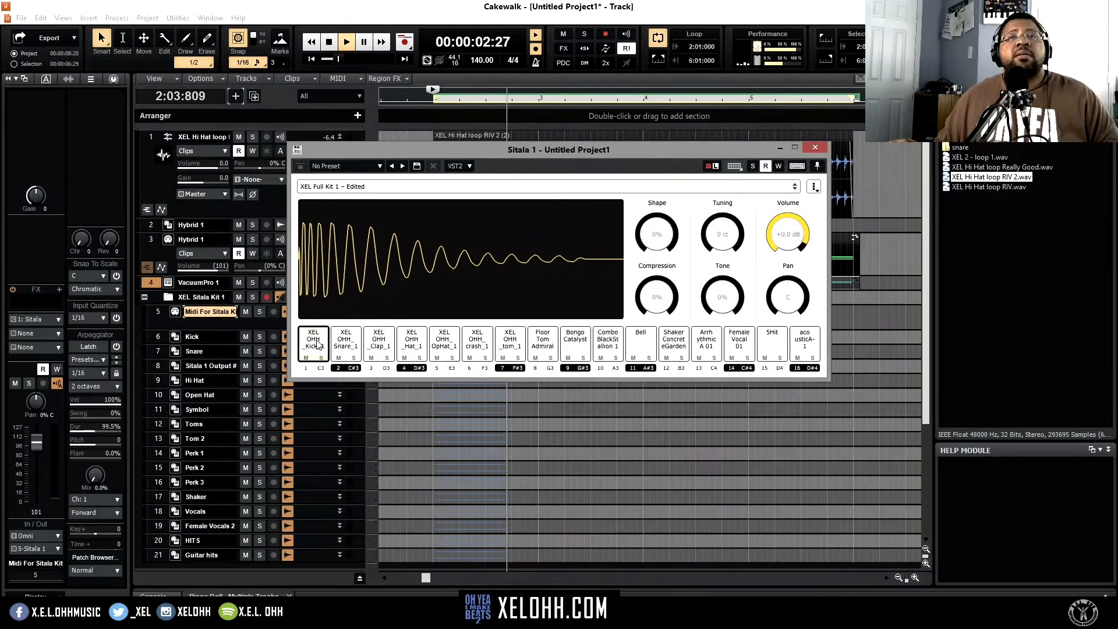
# Step the kick pad's sample forward to XEL OHH_Kick_5 while the loop plays.
pyautogui.moveTo(429, 308)
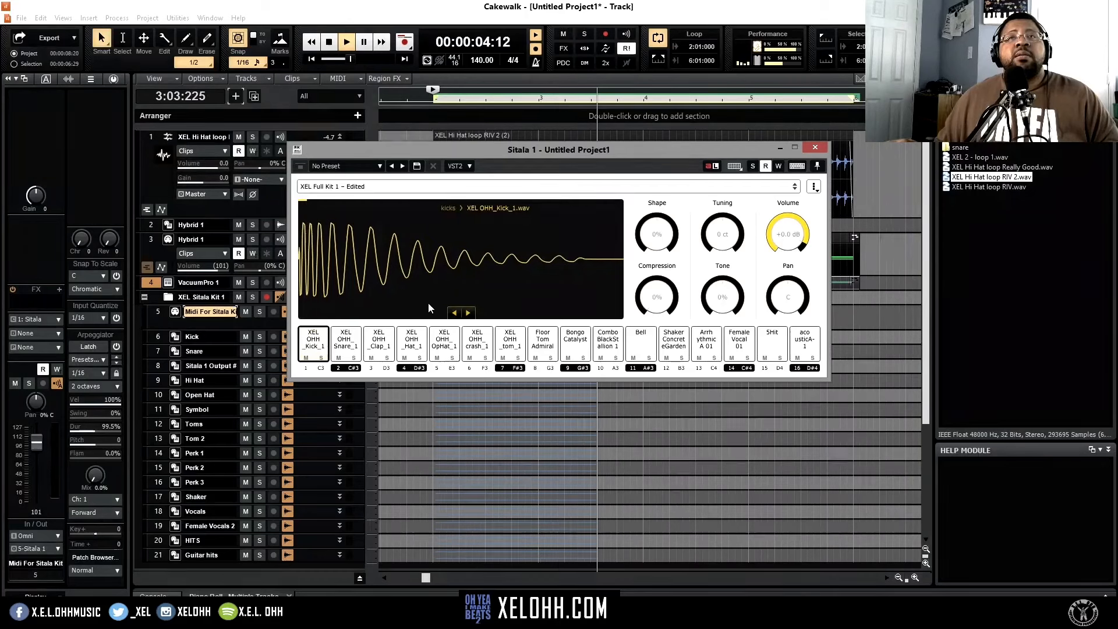
pyautogui.click(471, 312)
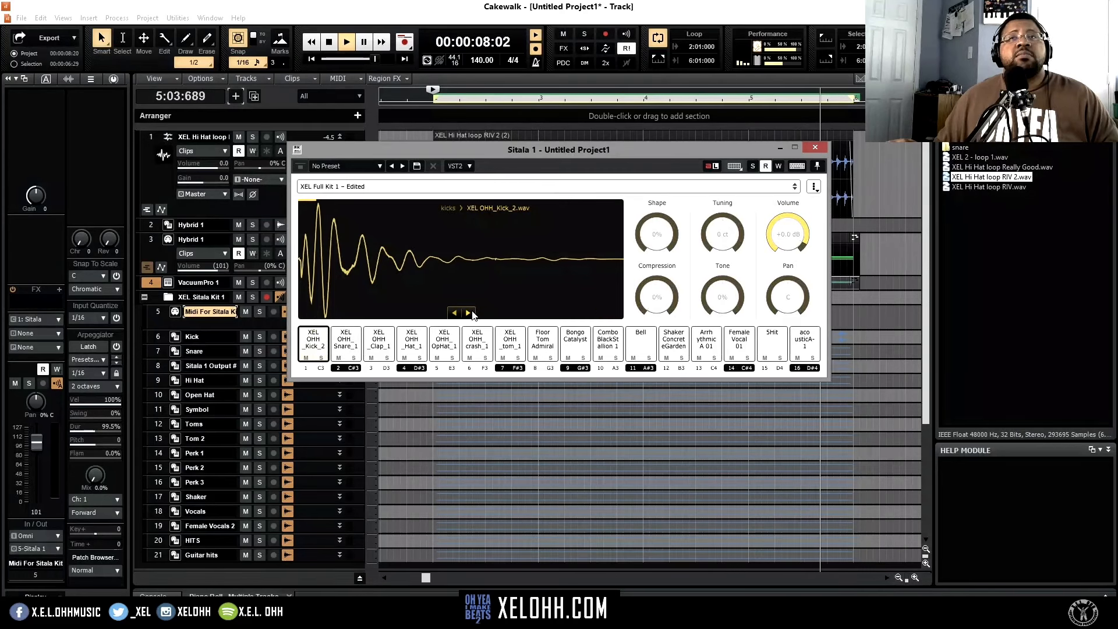
pyautogui.click(469, 313)
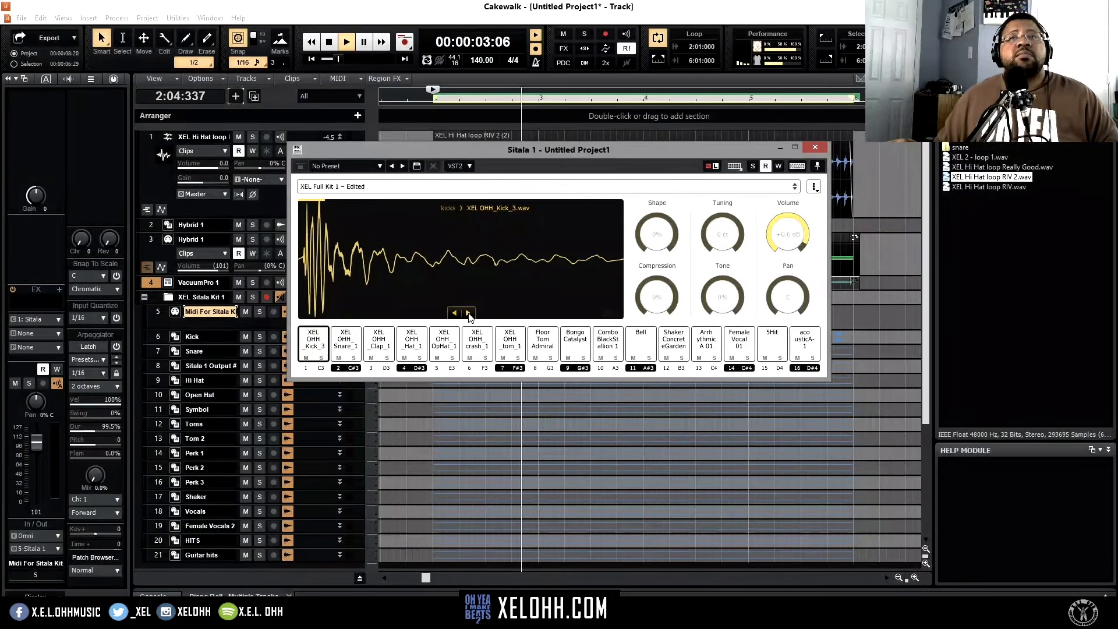
pyautogui.click(469, 313)
pyautogui.click(469, 313)
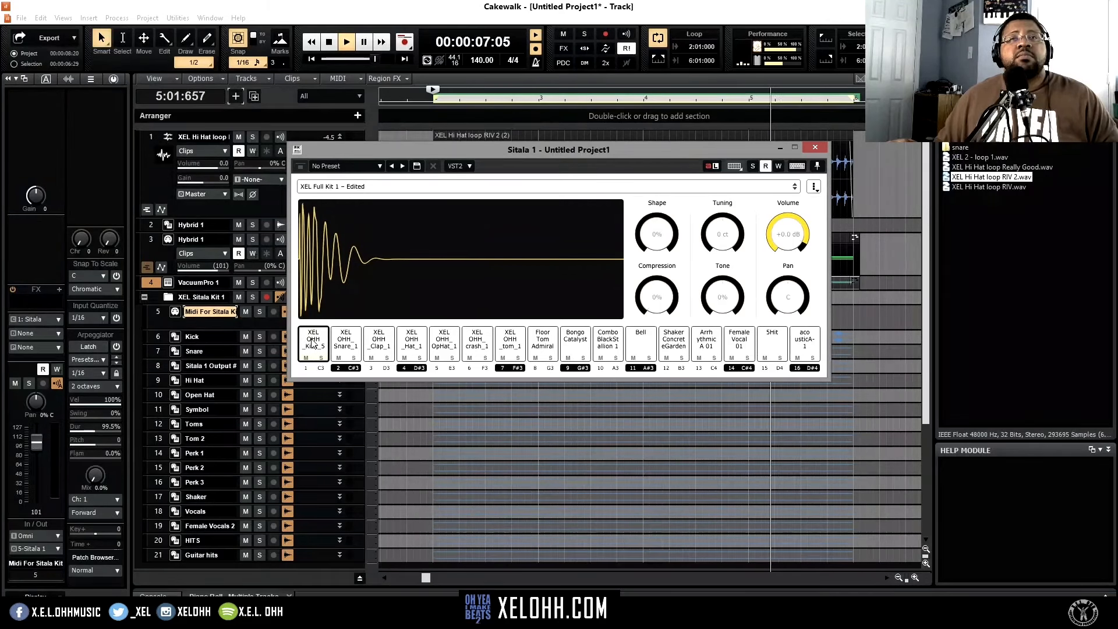
# Audition the Snare_1 and Hat_1 pads over the loop, and close the Sitala window.
pyautogui.click(348, 341)
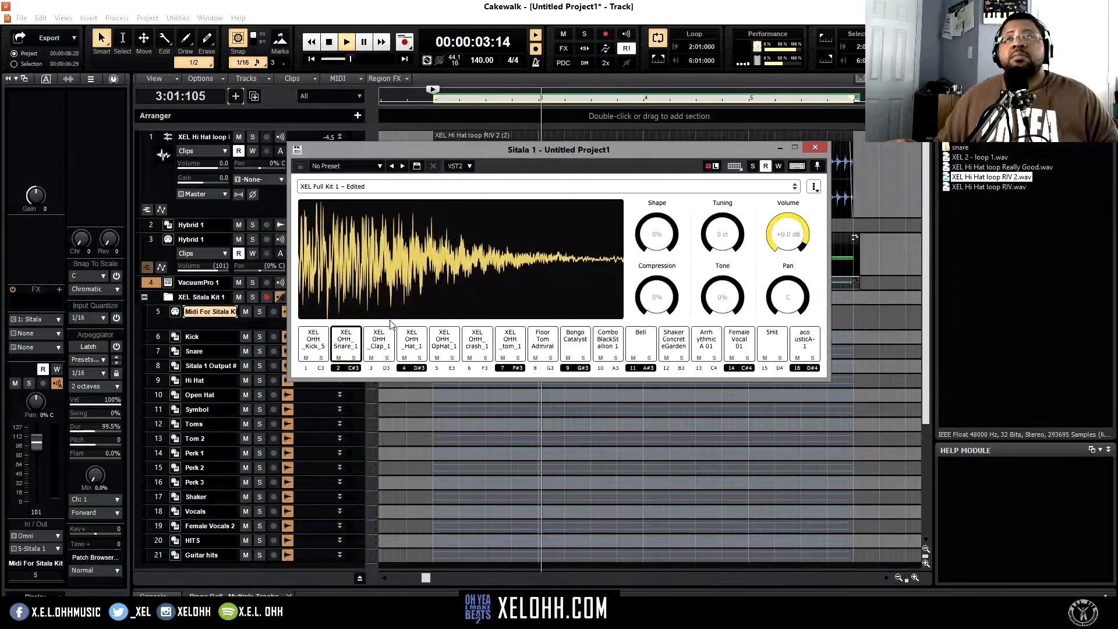
pyautogui.click(411, 341)
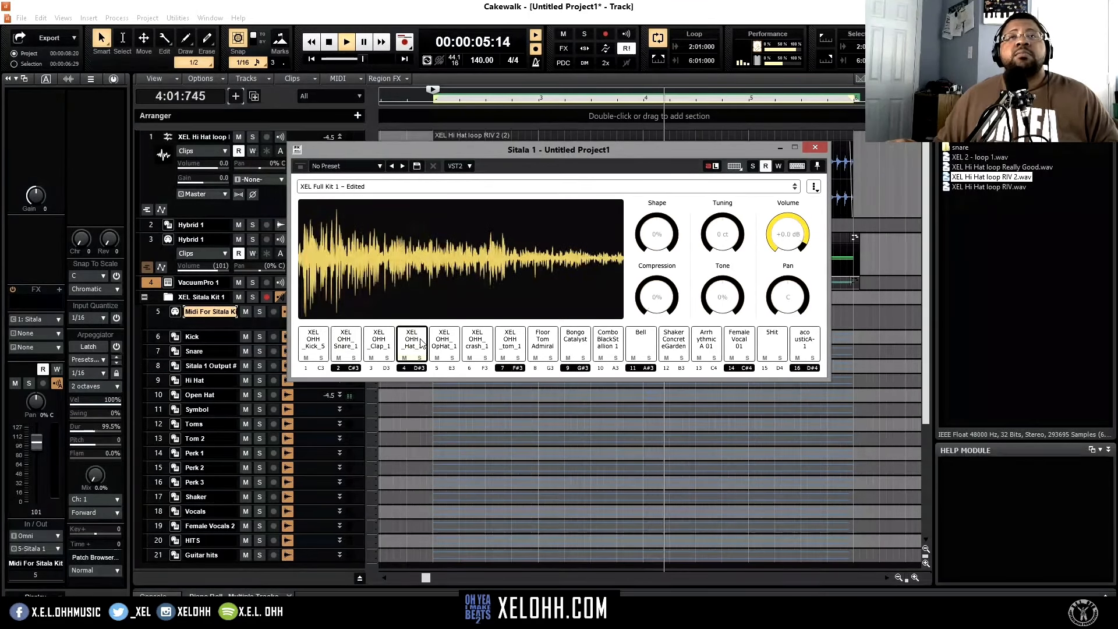
pyautogui.click(815, 147)
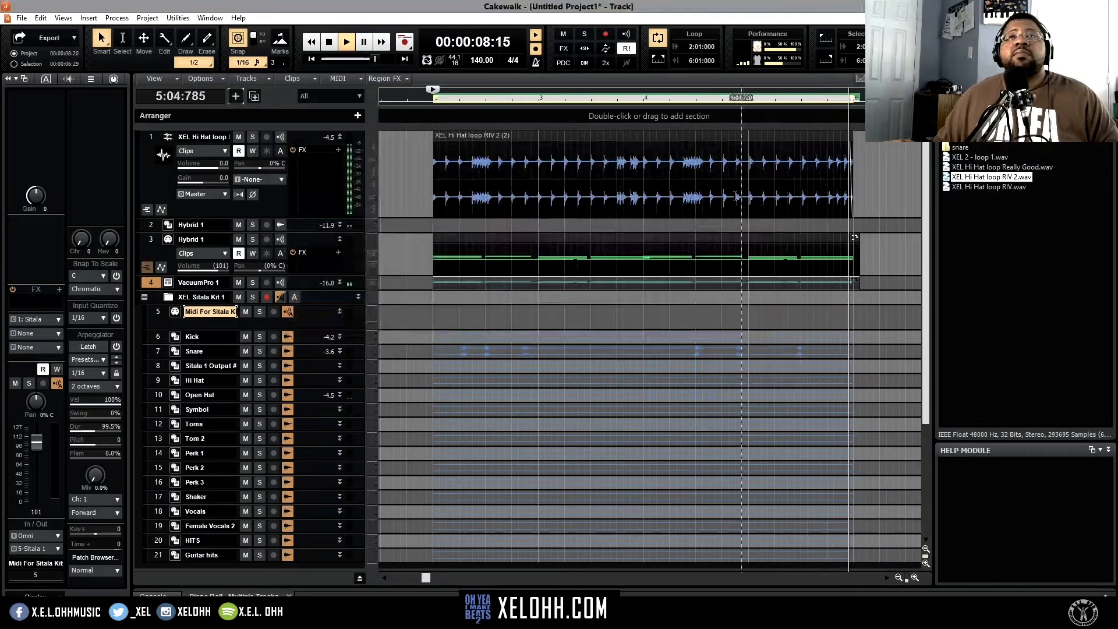
# Open the step sequencer for the Sitala MIDI track from the Sitala instrument, close Sitala, and maximize the sequencer.
pyautogui.click(280, 297)
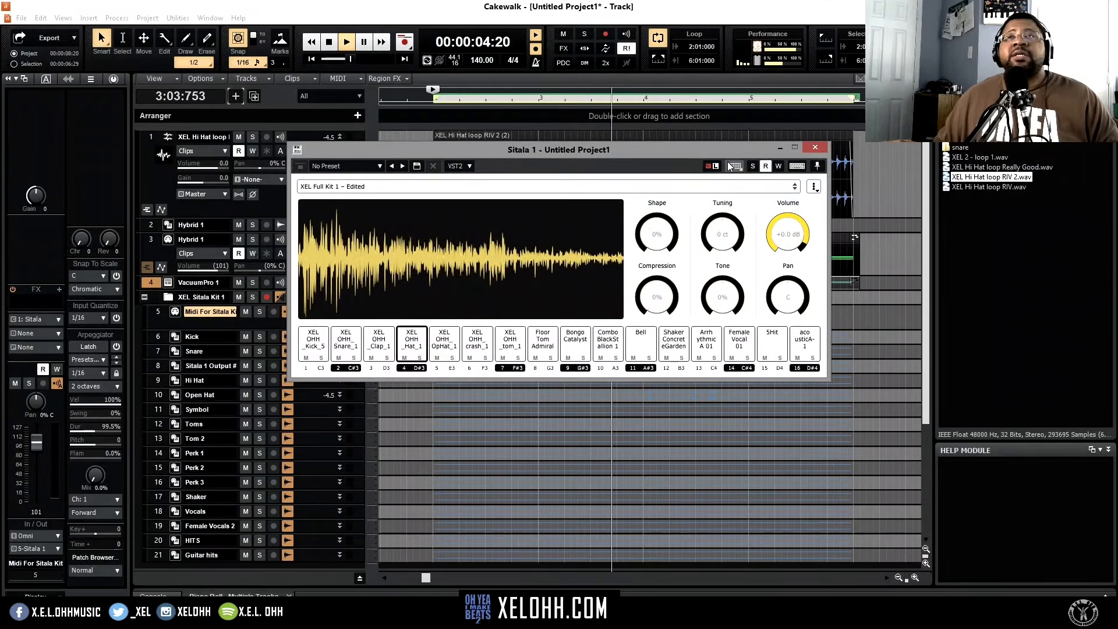
pyautogui.click(734, 166)
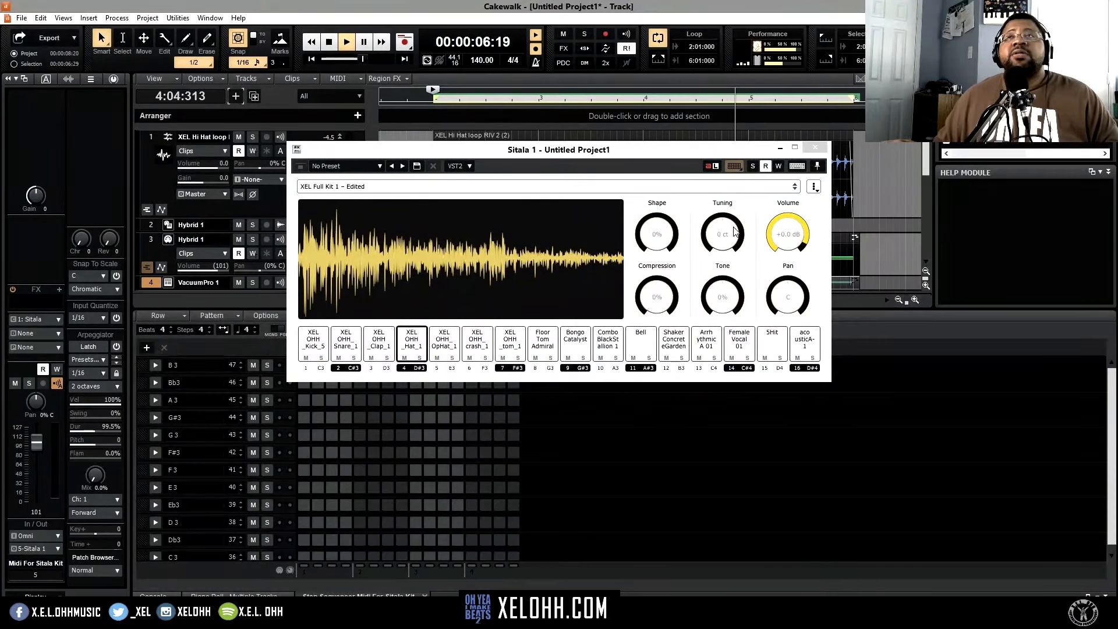
pyautogui.click(815, 146)
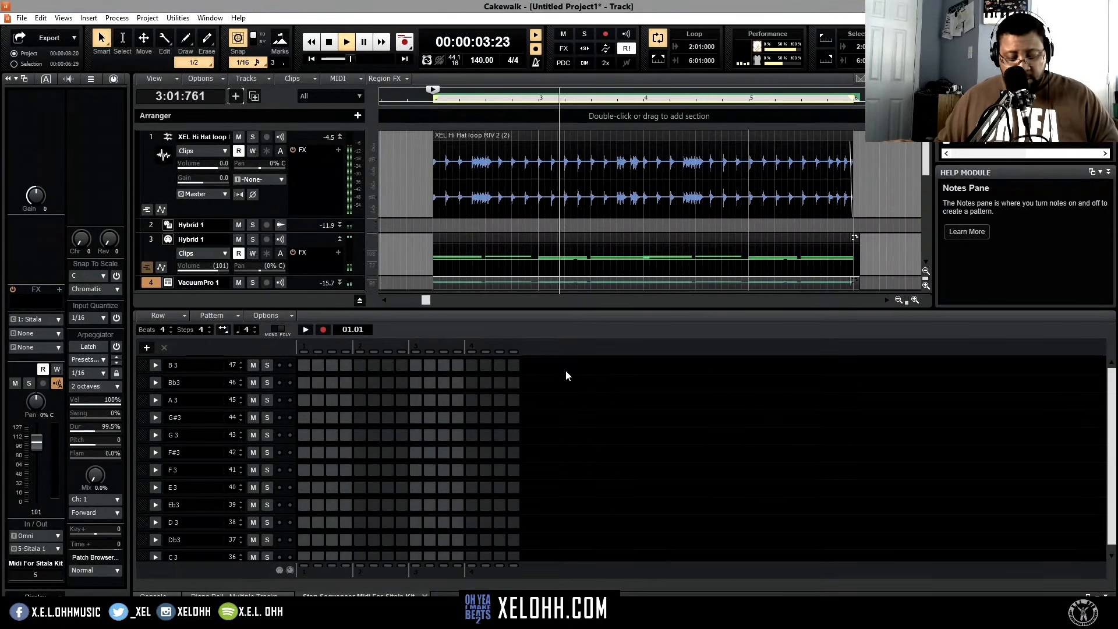
pyautogui.hotkey('shift', 'd')
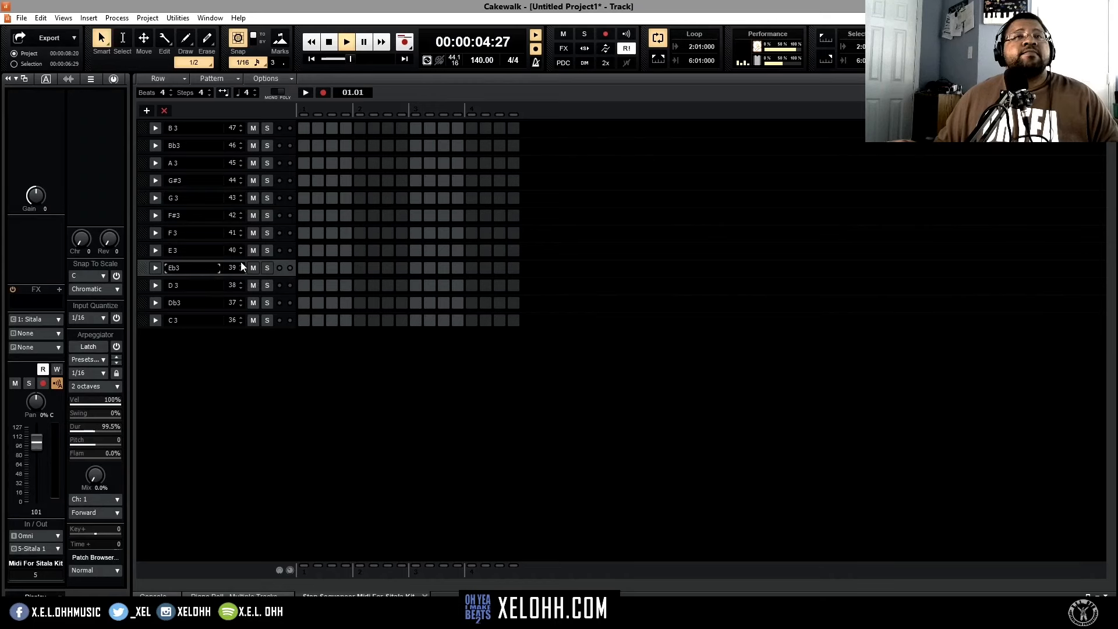
# Set the step sequencer pattern's length to 16 beats.
pyautogui.click(172, 90)
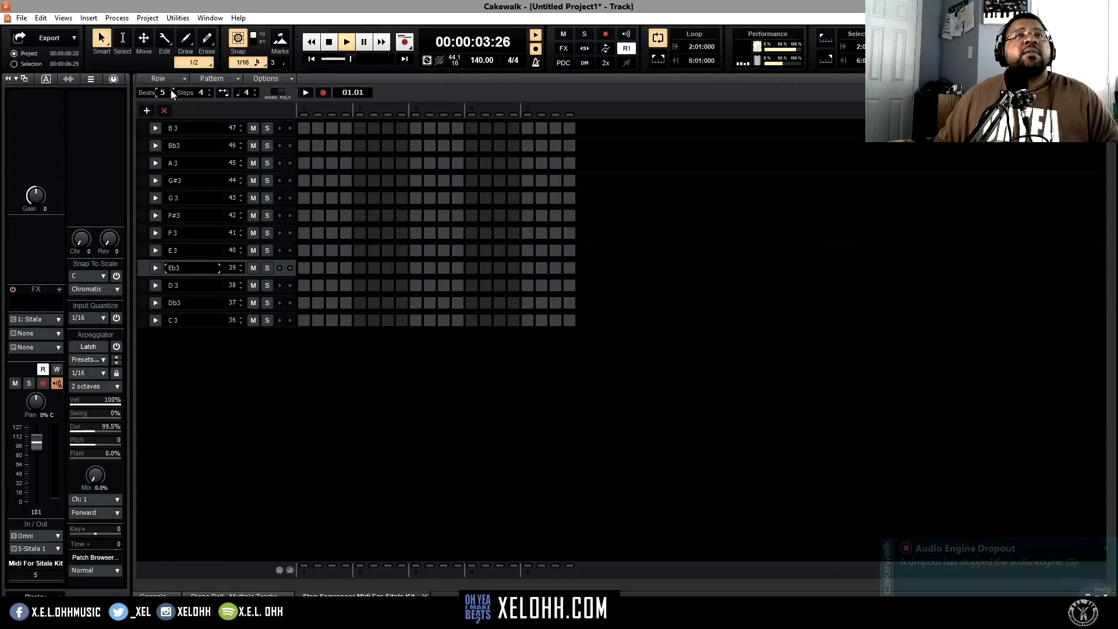
pyautogui.click(172, 90)
pyautogui.click(172, 90)
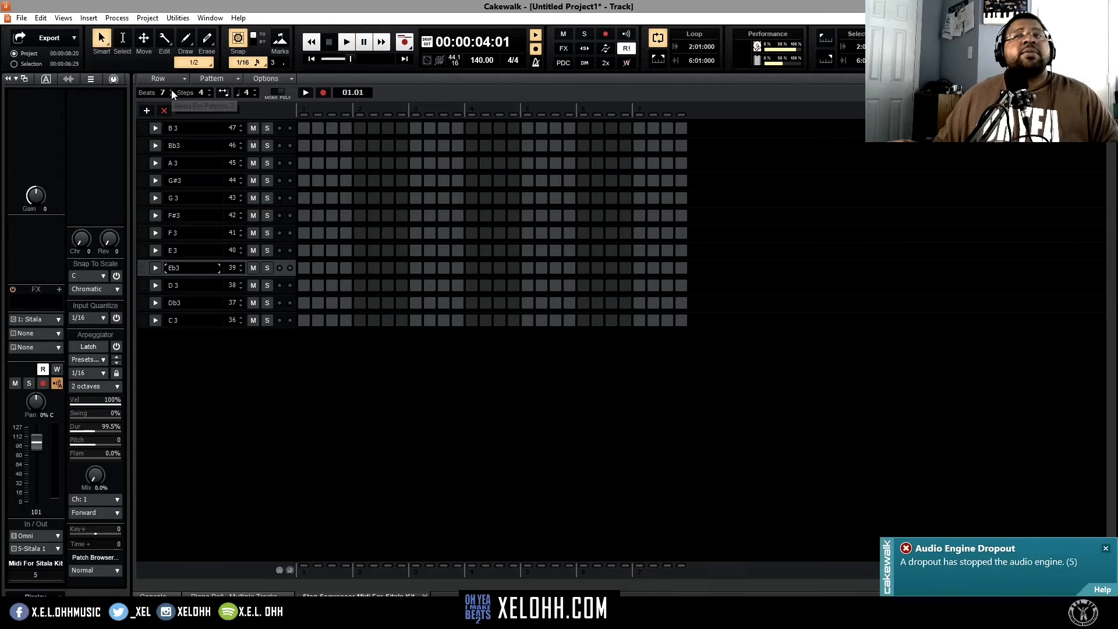
pyautogui.click(172, 91)
pyautogui.click(172, 90)
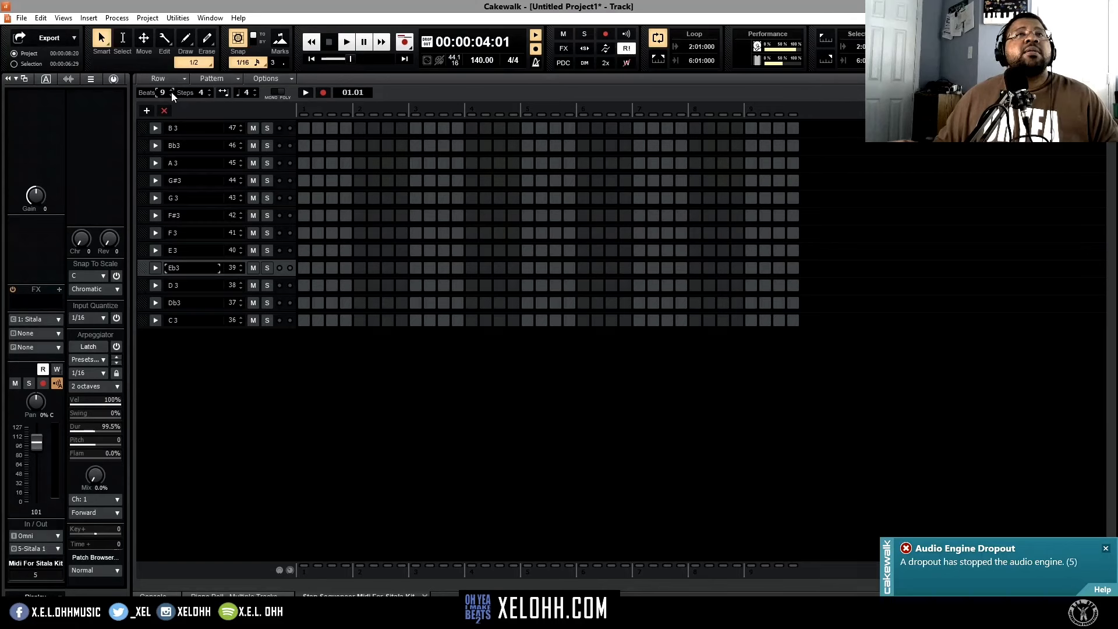
pyautogui.click(172, 91)
pyautogui.click(172, 90)
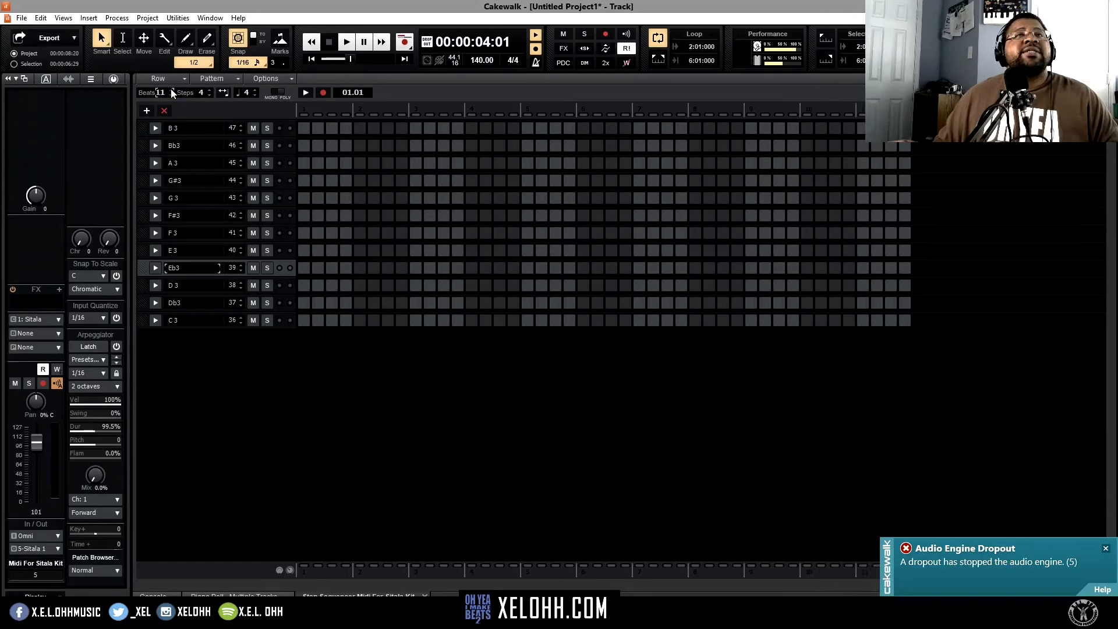
pyautogui.click(171, 91)
pyautogui.click(172, 90)
pyautogui.click(172, 91)
pyautogui.click(172, 90)
pyautogui.click(171, 90)
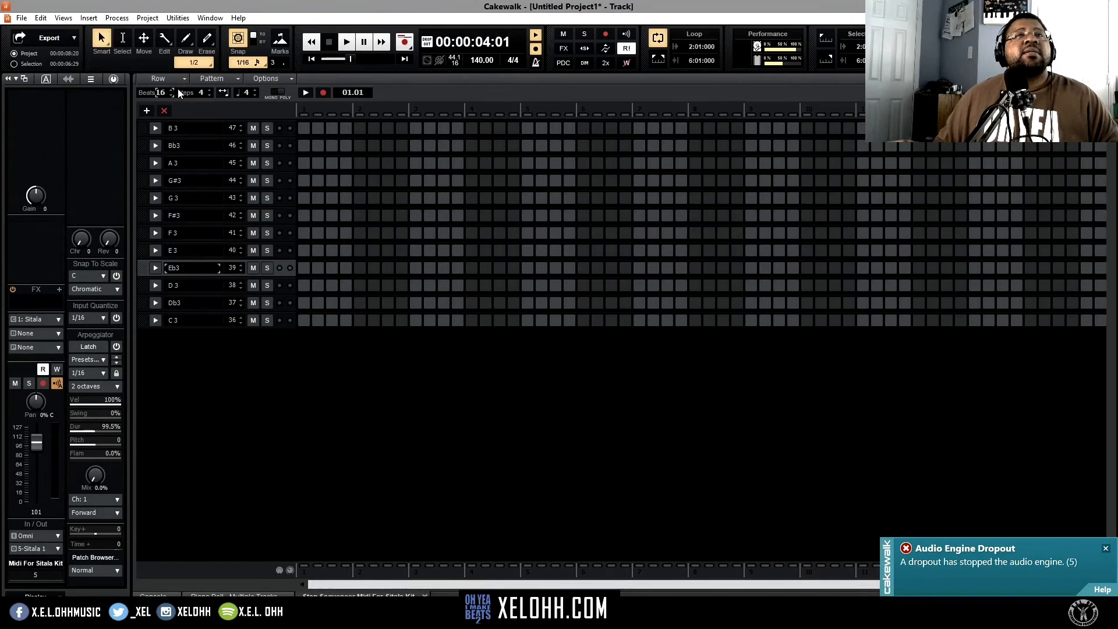
# Restart playback and fill every 2 steps of the Eb3 row.
pyautogui.click(346, 42)
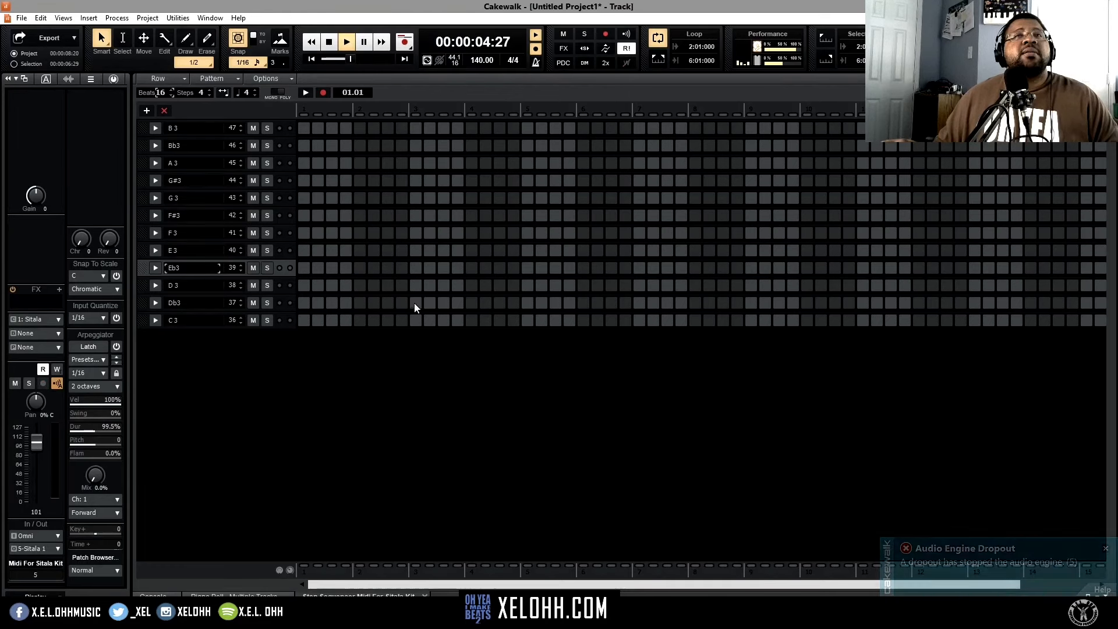
pyautogui.rightClick(286, 274)
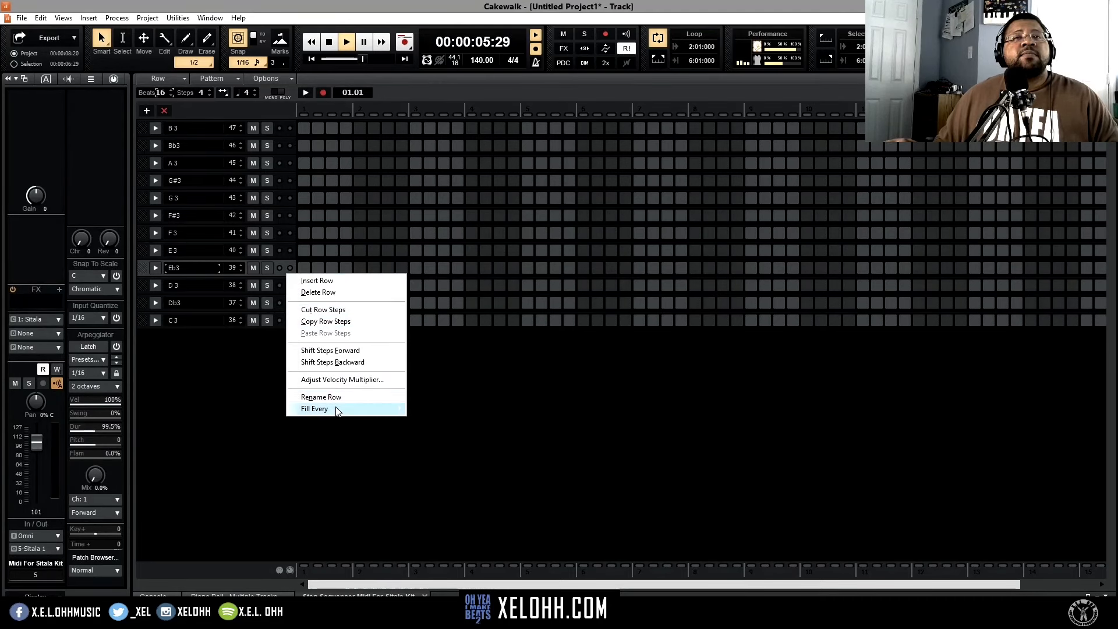
pyautogui.moveTo(392, 413)
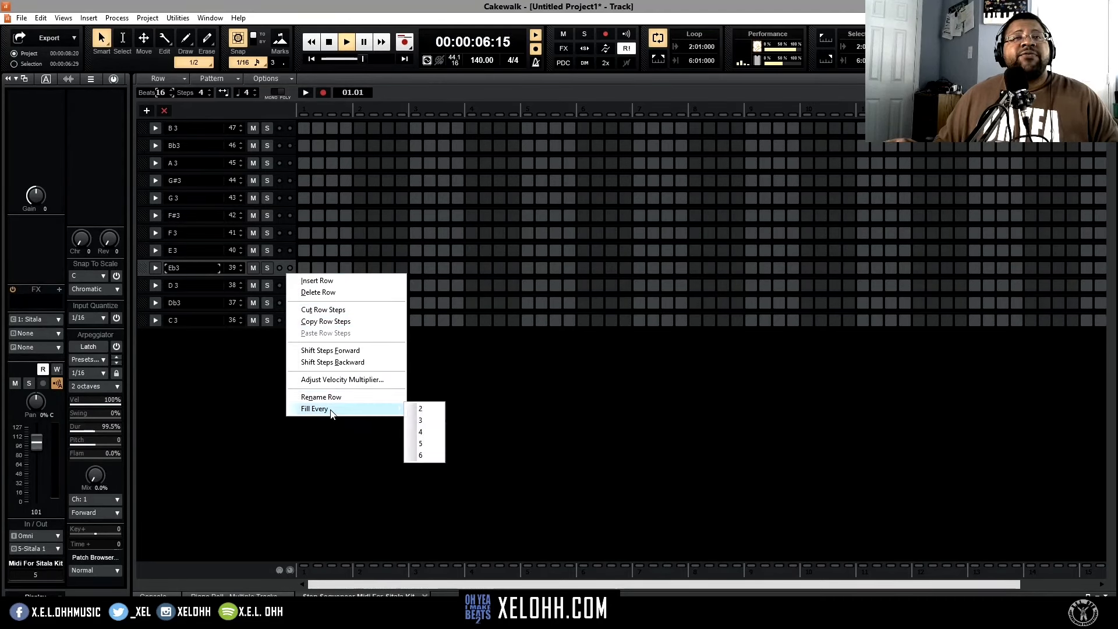
pyautogui.click(435, 413)
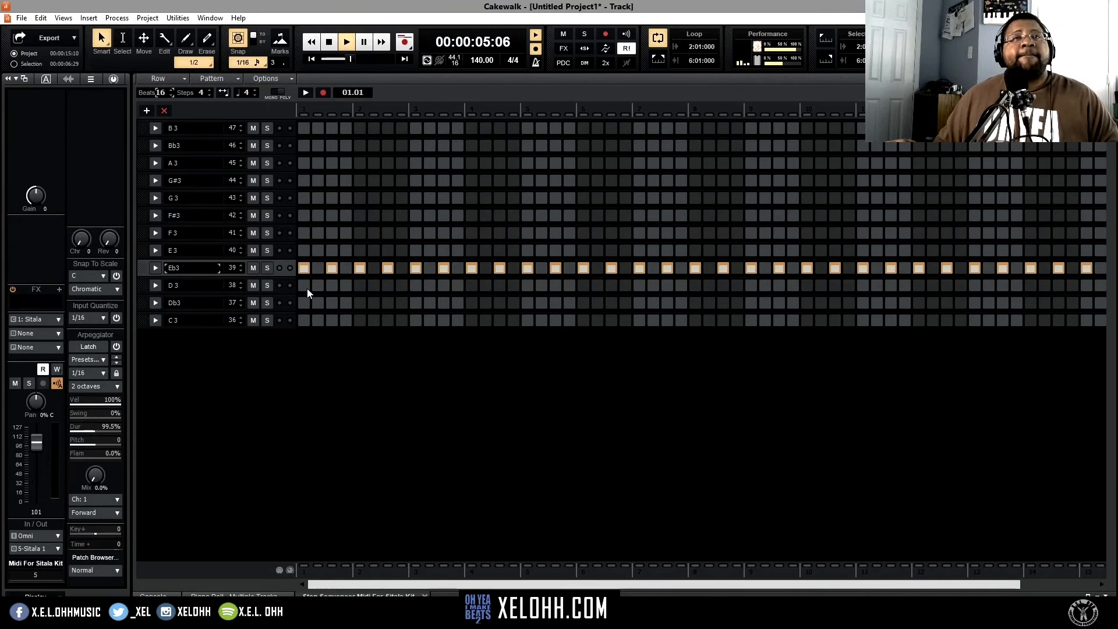
# Place C3 kick hits on beats 1 and 4, and Db3 snare hits on beats 3, 7, 11 and 15.
pyautogui.click(303, 320)
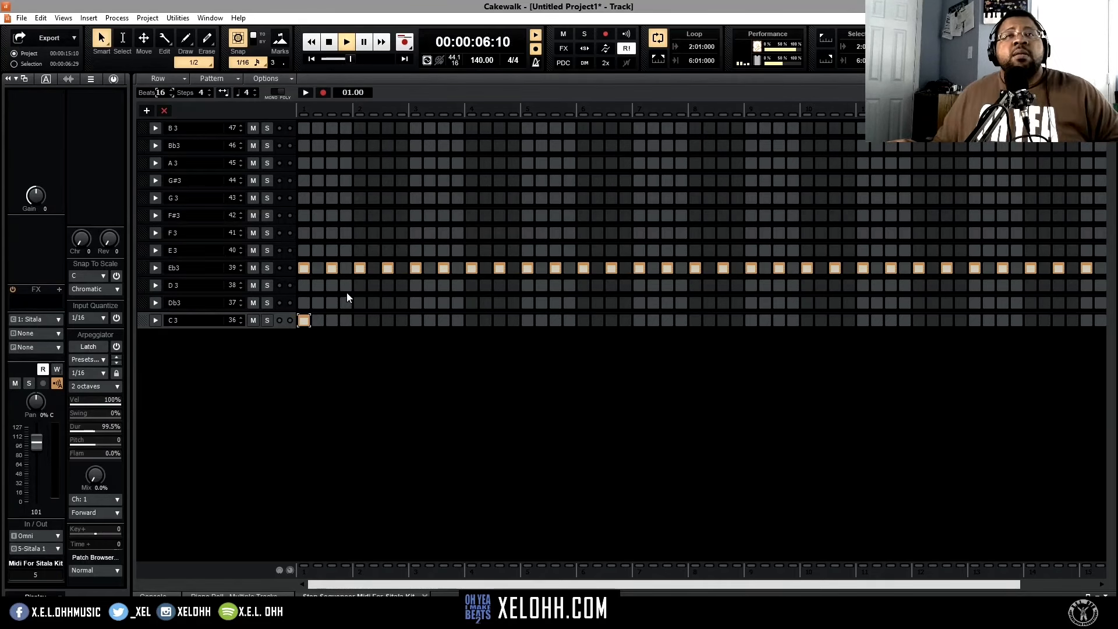
pyautogui.click(415, 302)
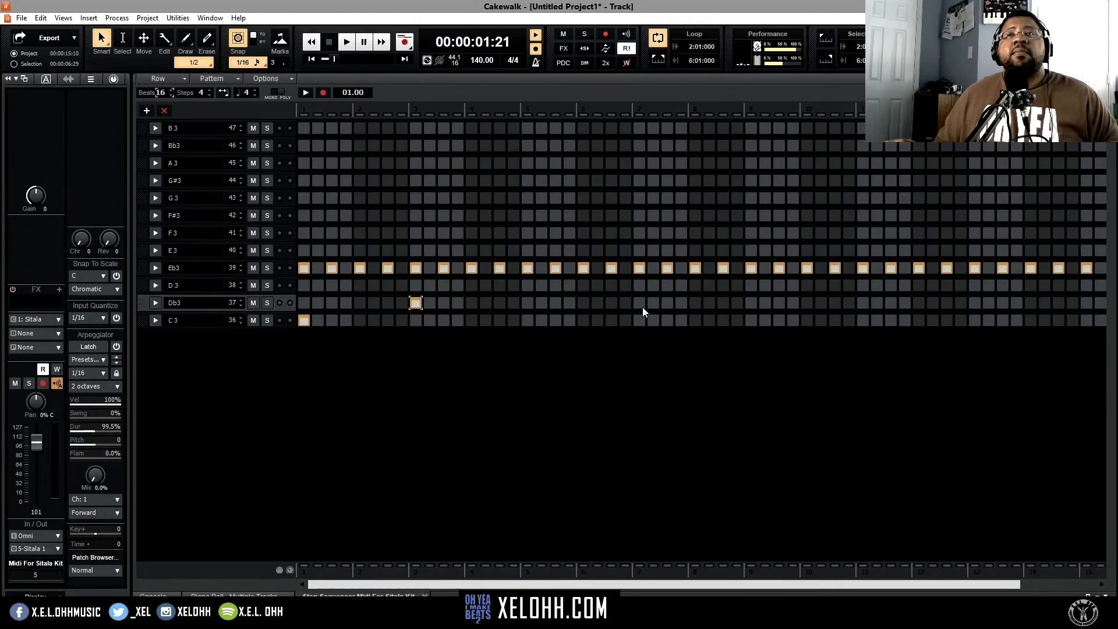
pyautogui.click(1087, 303)
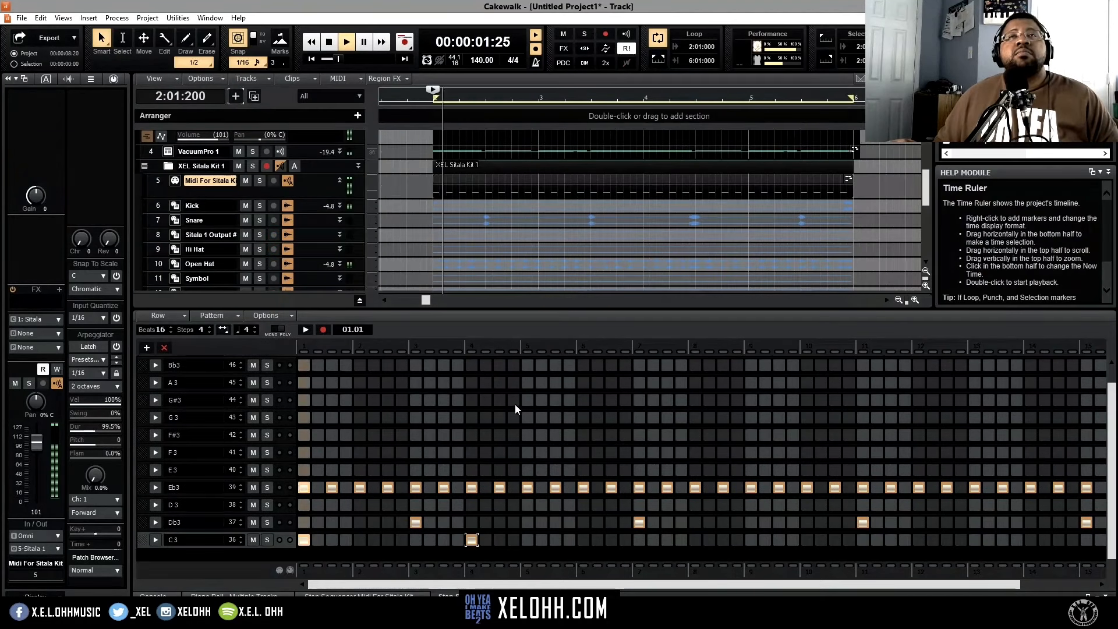
# Add C3 kick hits on beat 6, on its third step, and on beats 9, 12 and 14 while auditioning the pattern.
pyautogui.click(584, 542)
pyautogui.click(611, 541)
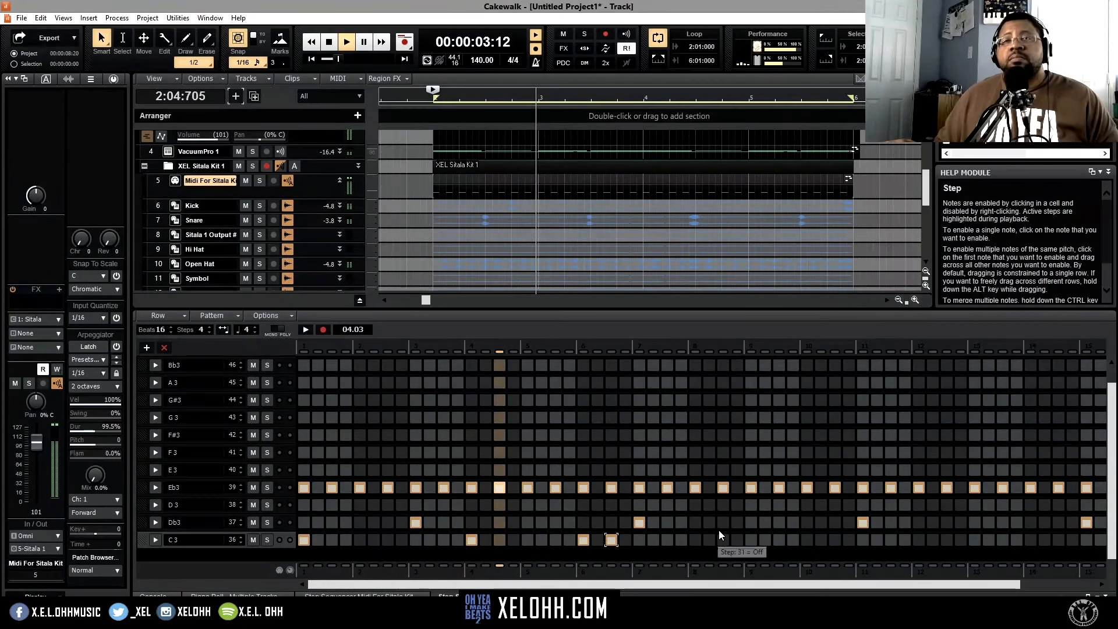
pyautogui.click(751, 539)
pyautogui.press('space')
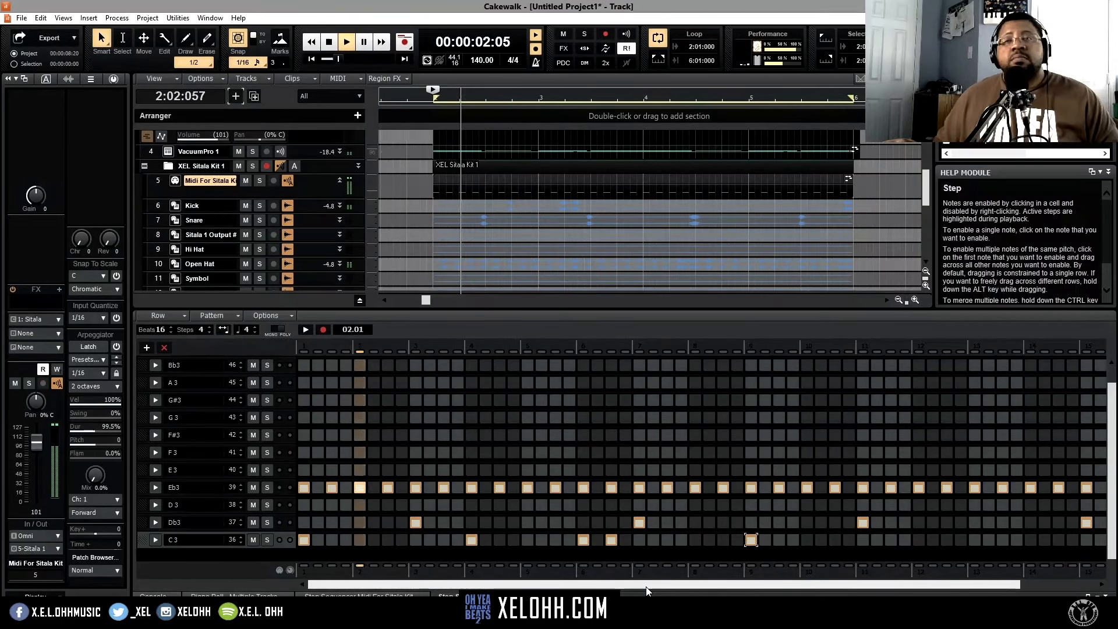
pyautogui.moveTo(647, 588); pyautogui.dragTo(744, 590)
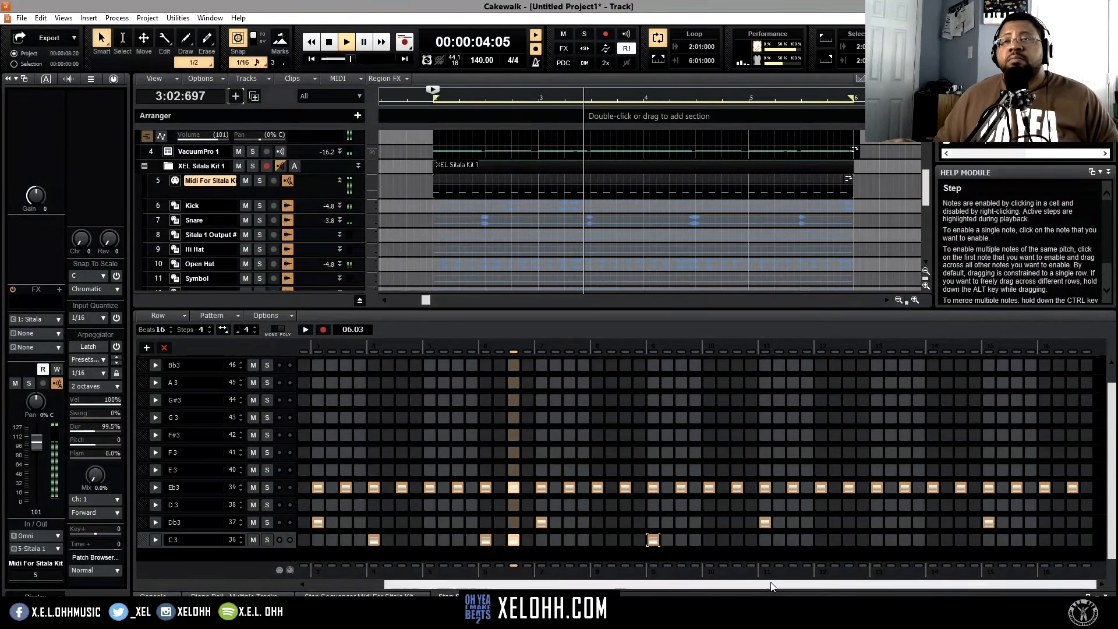
pyautogui.click(821, 541)
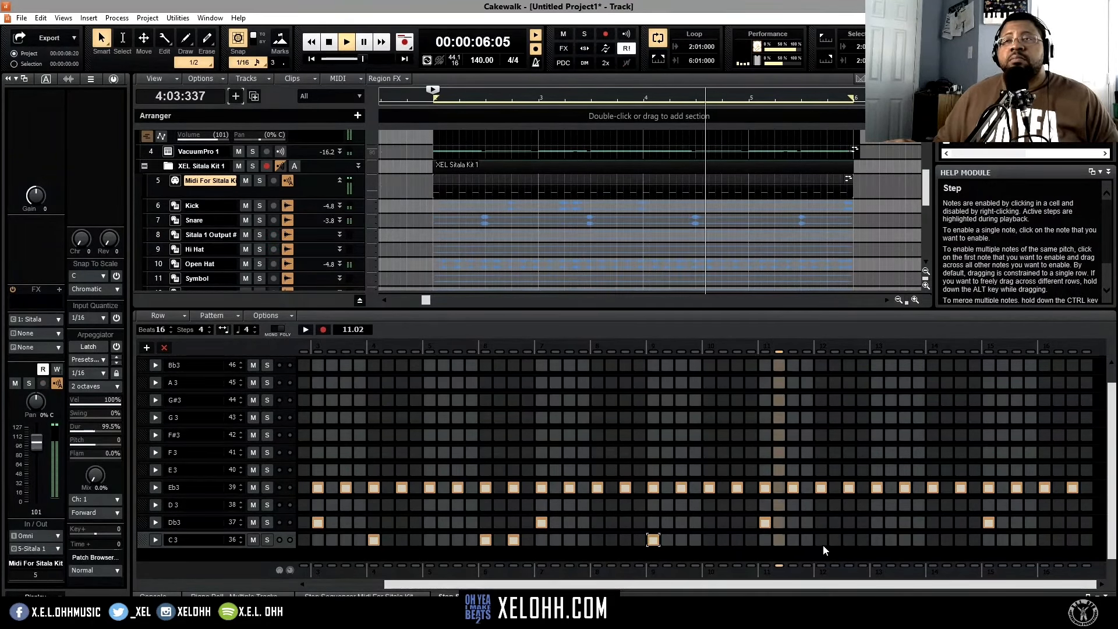
pyautogui.press('space')
pyautogui.press('space')
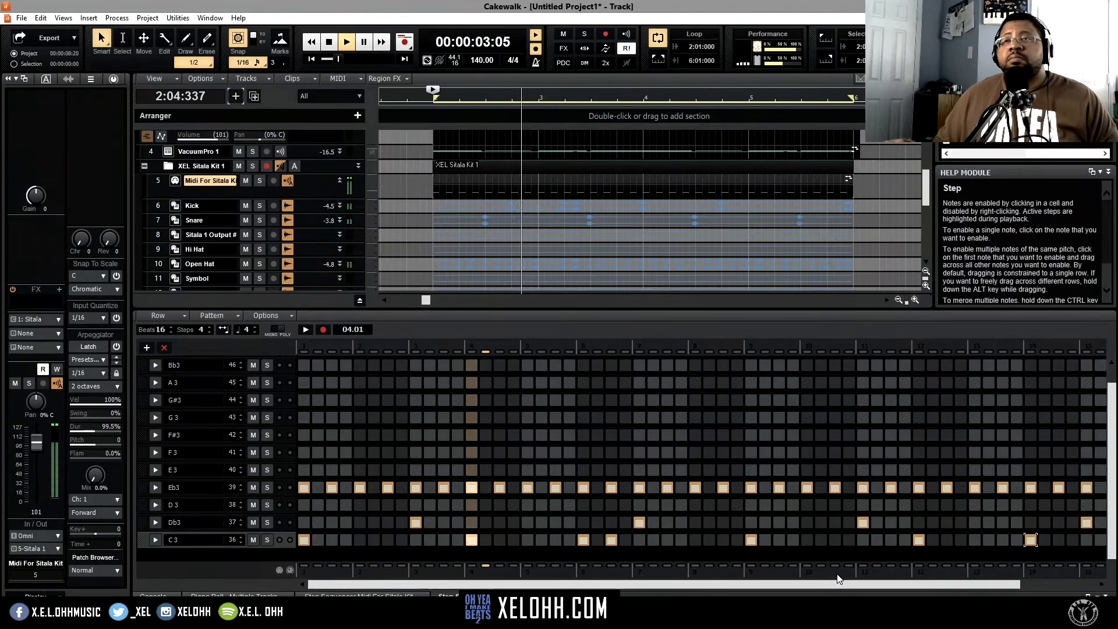
# Add C3 kick hits on the third and fourth steps of beat 14 and the last three steps of beat 16.
pyautogui.click(961, 540)
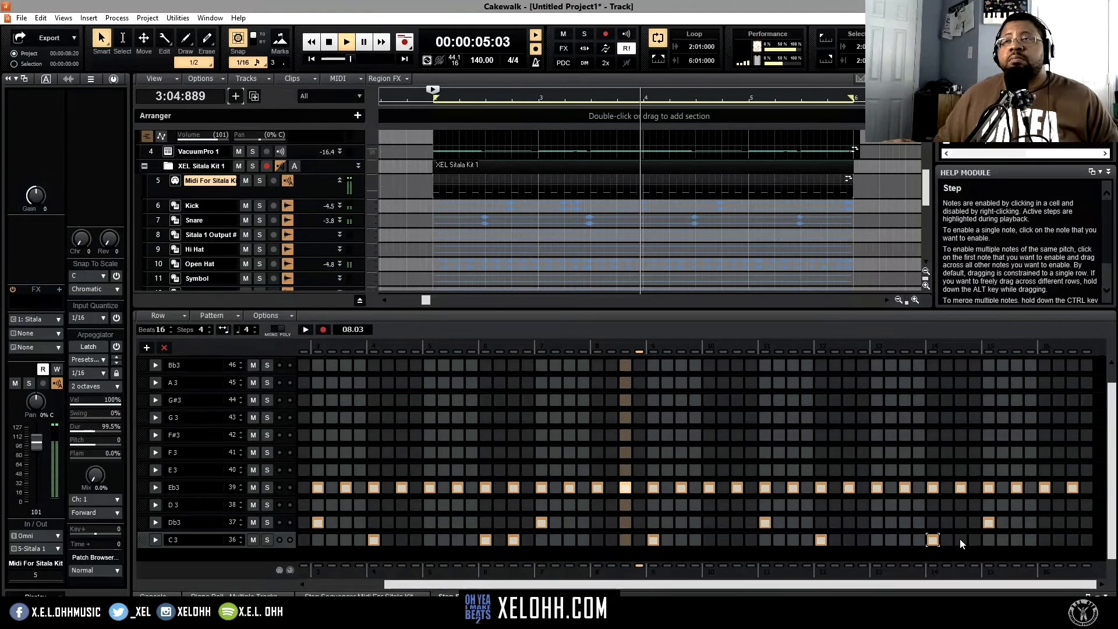
pyautogui.click(974, 539)
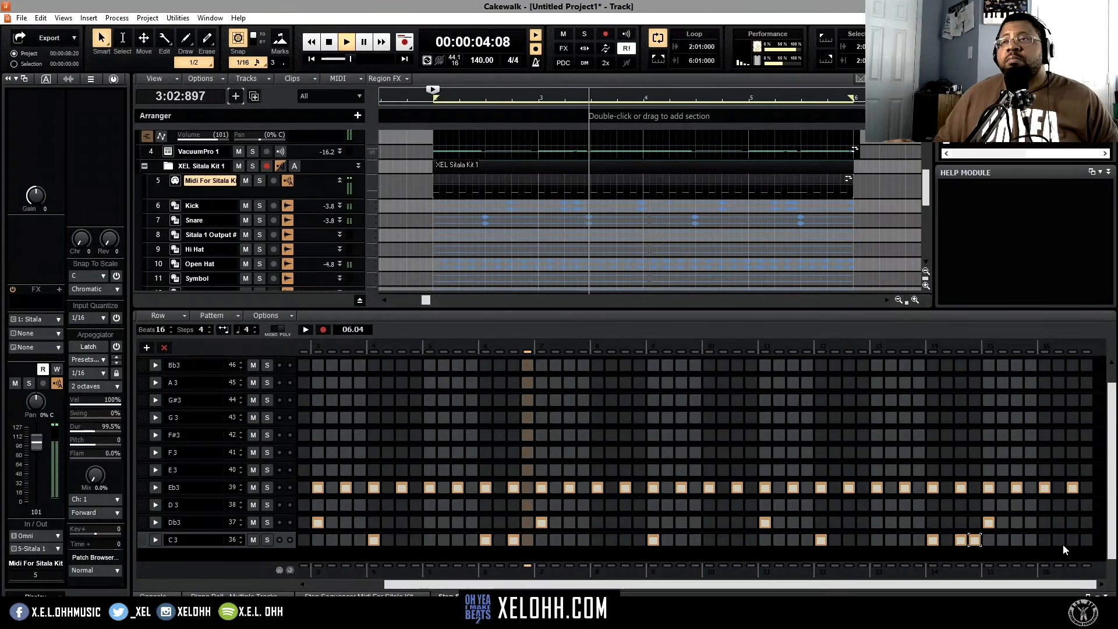
pyautogui.moveTo(1060, 540); pyautogui.dragTo(1087, 540)
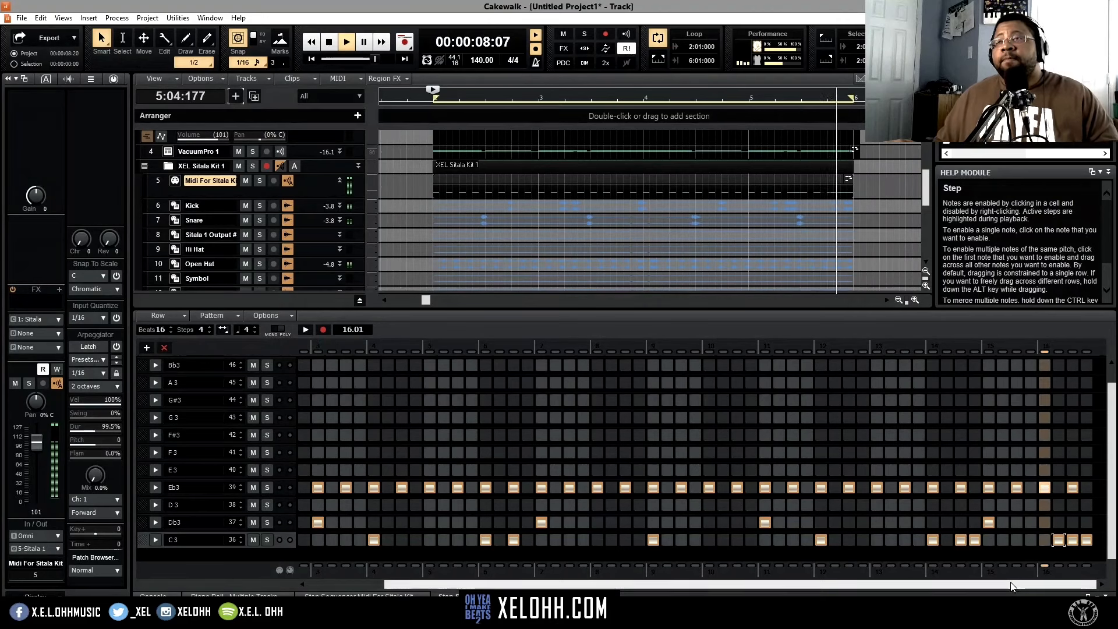
# Remove the C3 kick hit on the second step of beat 16.
pyautogui.moveTo(1011, 587); pyautogui.dragTo(957, 588)
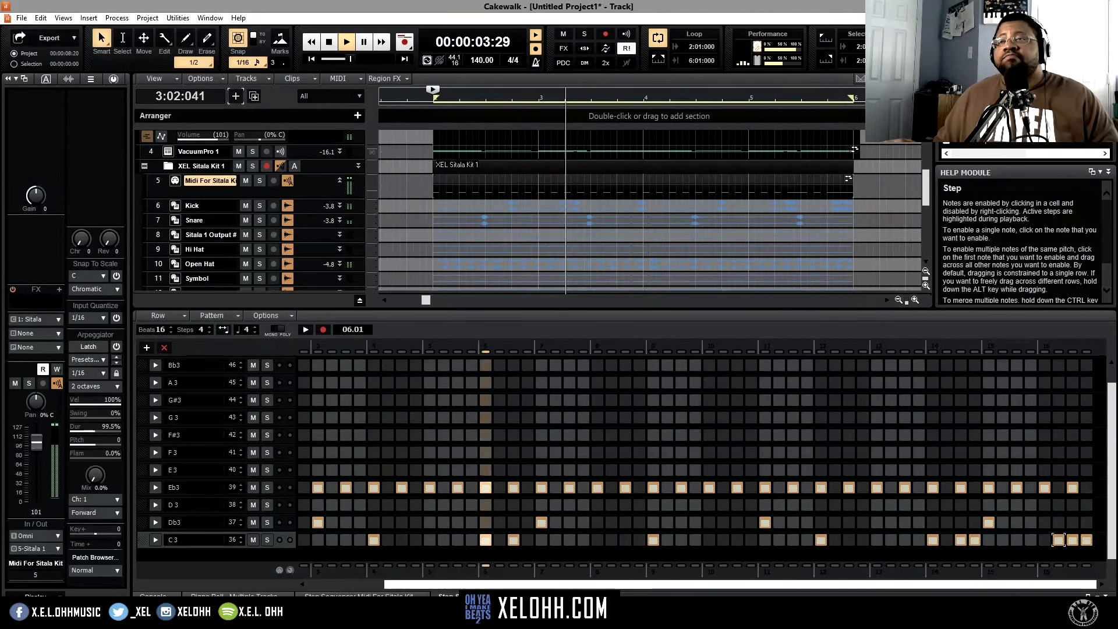
pyautogui.rightClick(1059, 542)
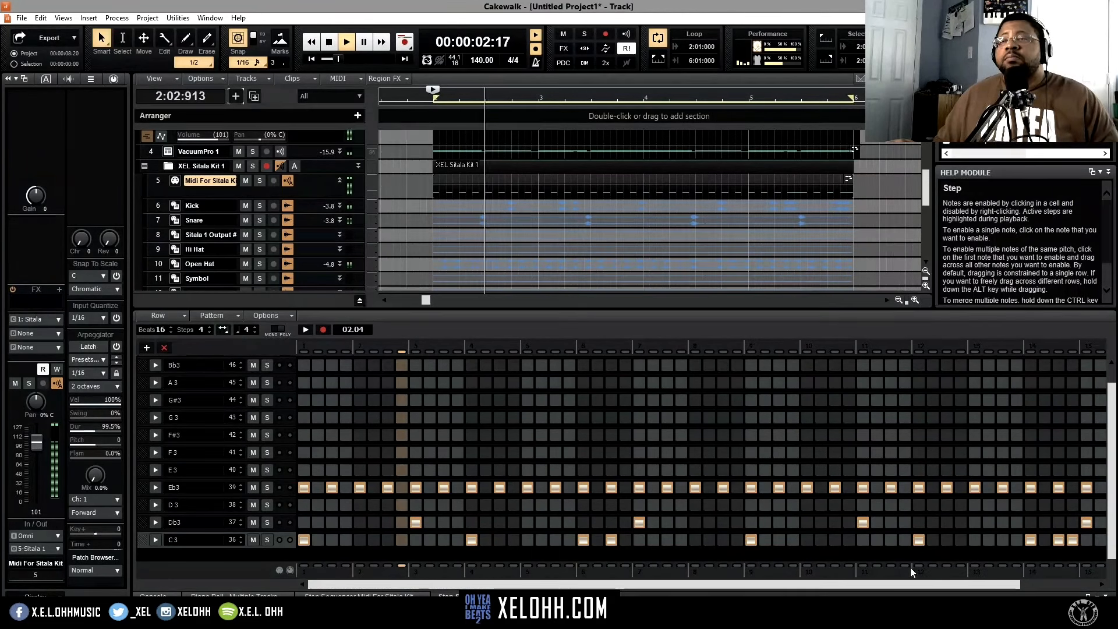
pyautogui.moveTo(893, 584); pyautogui.dragTo(970, 584)
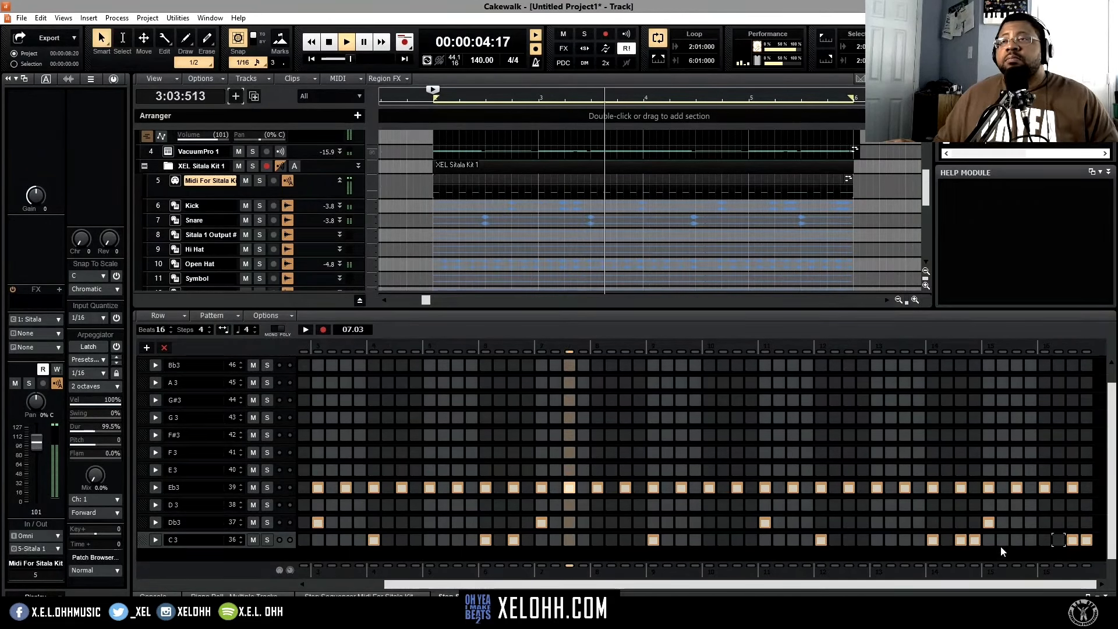
pyautogui.rightClick(961, 540)
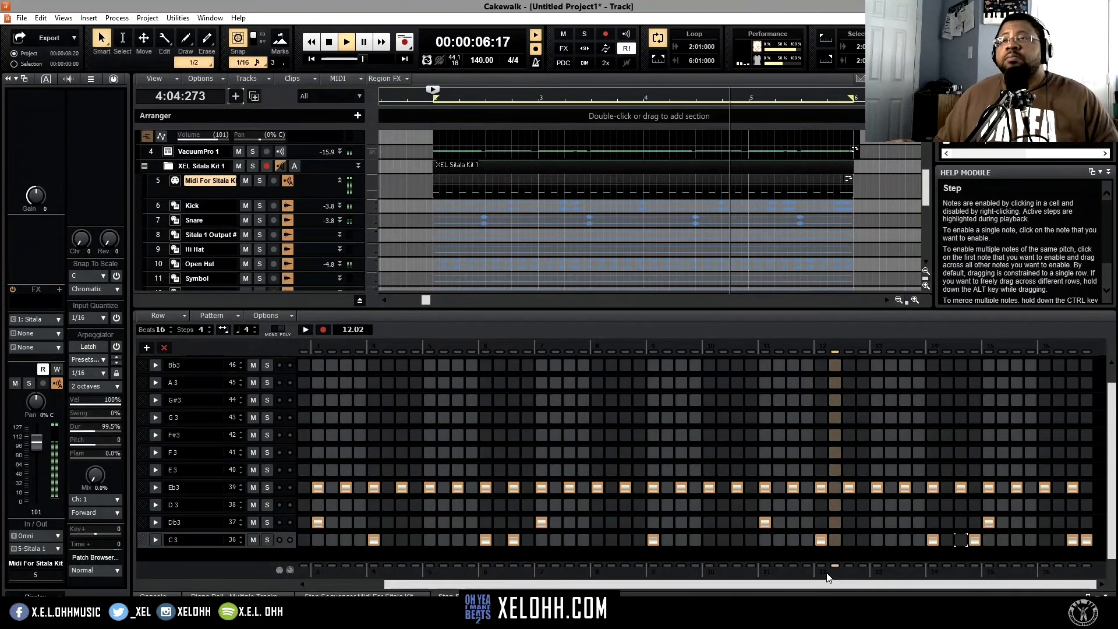
pyautogui.click(961, 540)
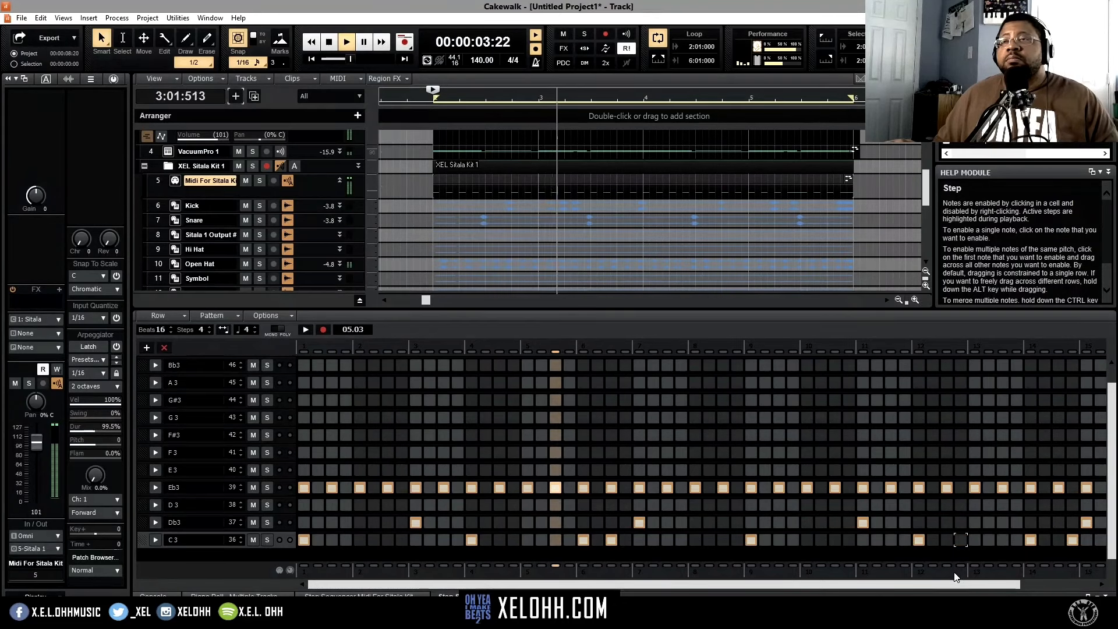
pyautogui.moveTo(955, 585); pyautogui.dragTo(1032, 584)
pyautogui.click(960, 540)
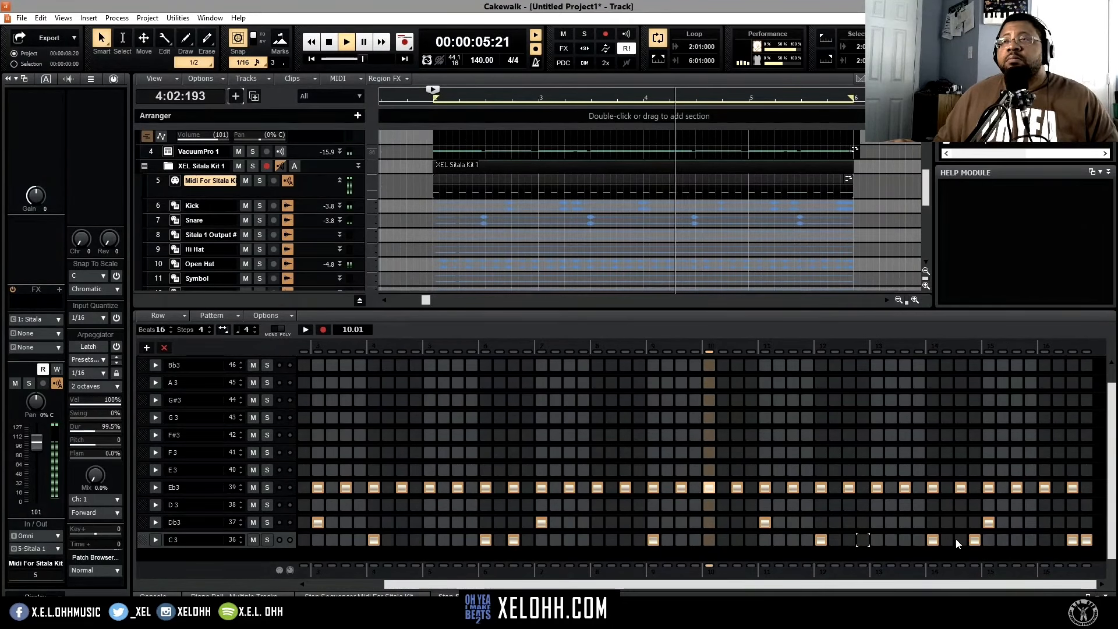
# Remove the C3 kick hit on beat 14's fourth step and place one on beat 15's third step instead.
pyautogui.click(975, 539)
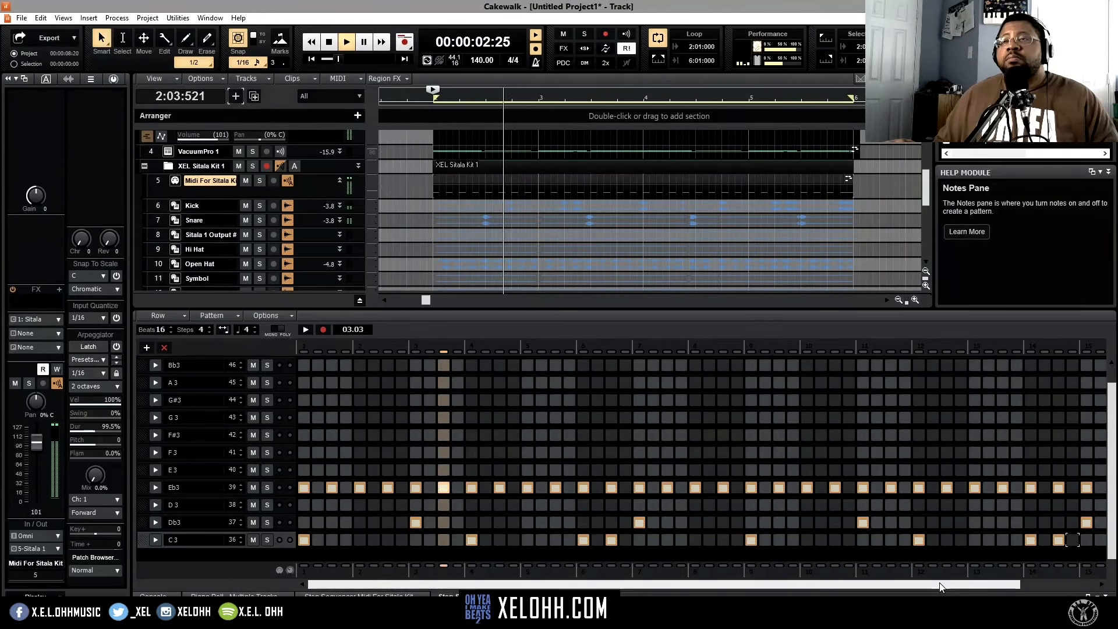
pyautogui.click(1003, 540)
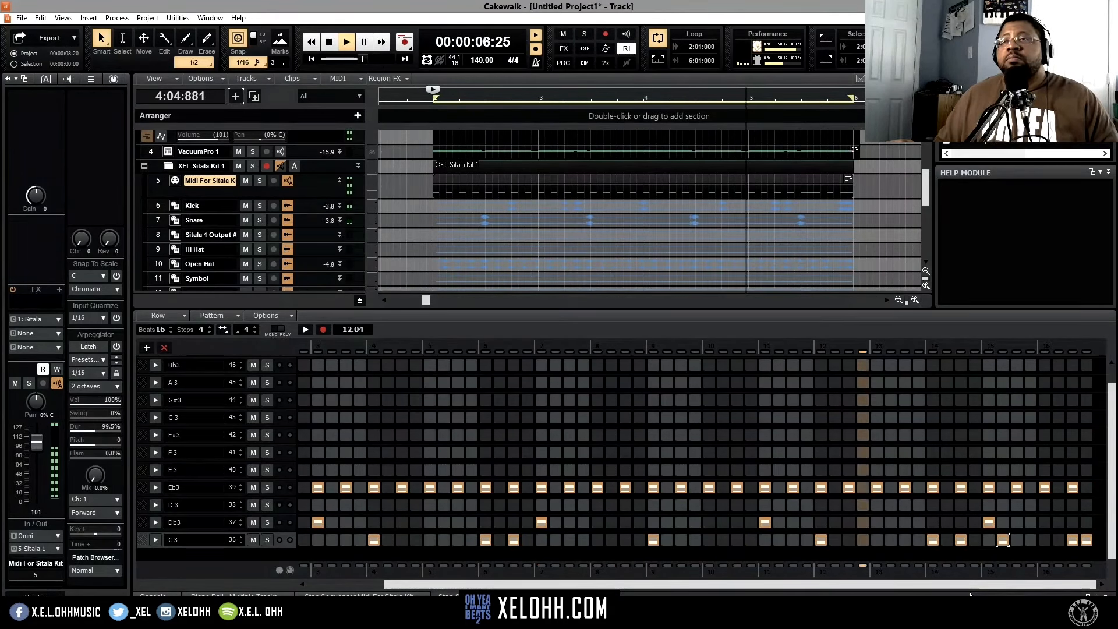
pyautogui.click(1017, 540)
pyautogui.rightClick(1005, 539)
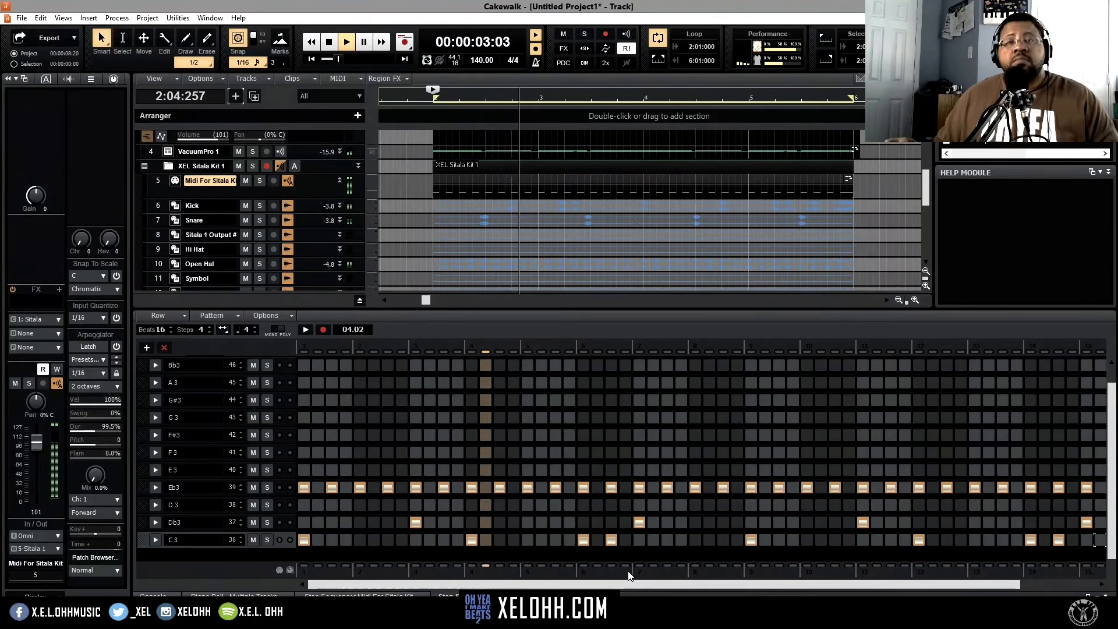
# Stop playback and raise the velocities of all C3 kick hits to the maximum, about 127.
pyautogui.click(155, 539)
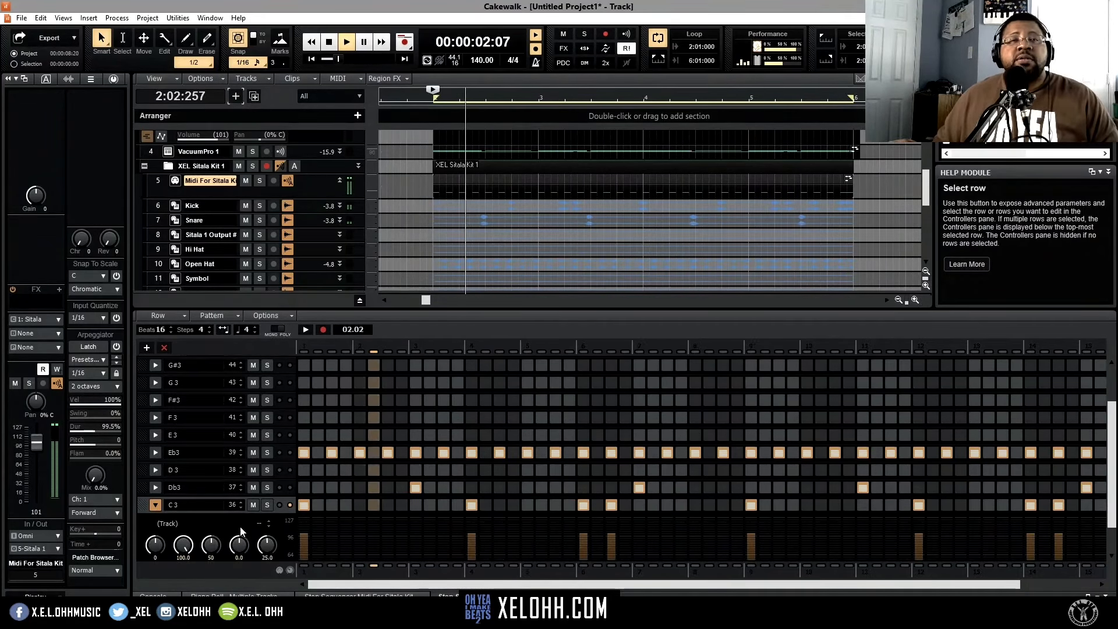
pyautogui.scroll(-2, 163, 529)
pyautogui.scroll(-1, 319, 530)
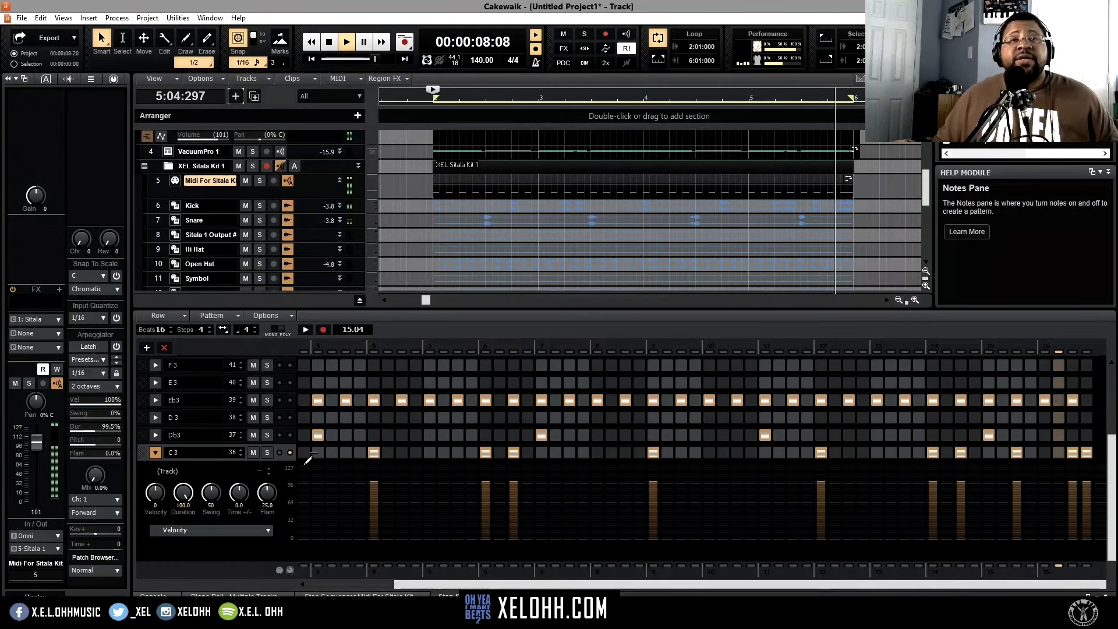
pyautogui.press('space')
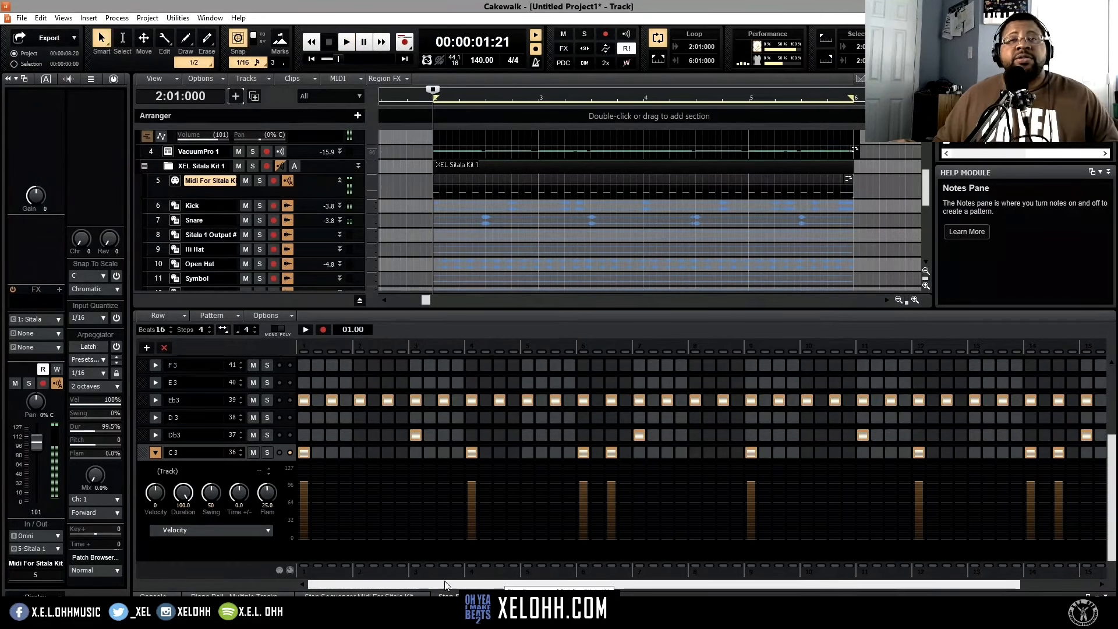
pyautogui.click(305, 466)
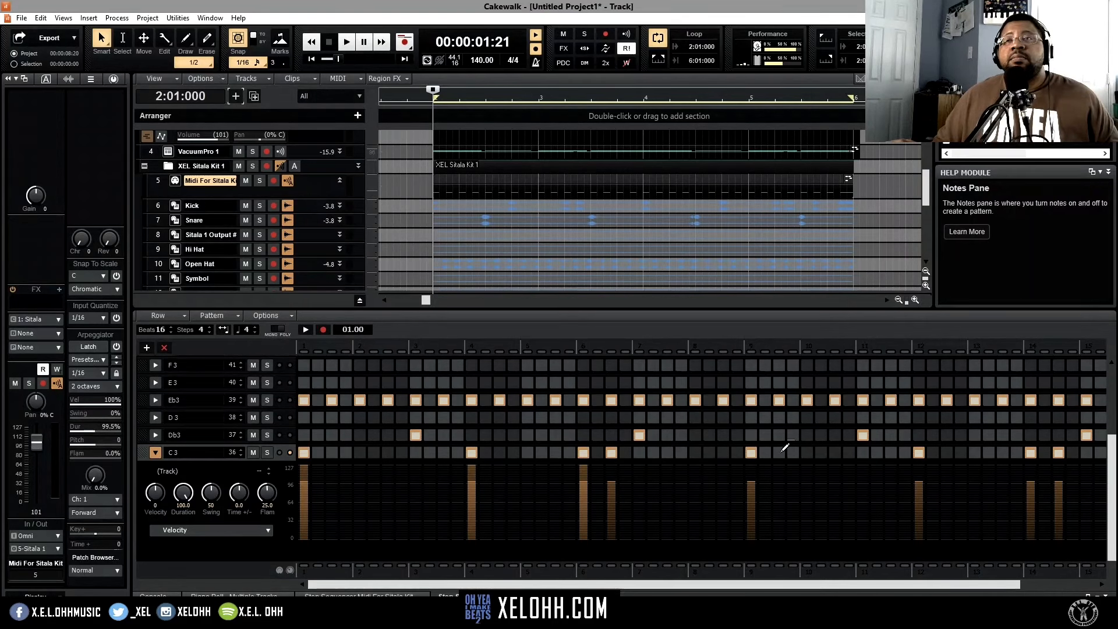
pyautogui.moveTo(910, 446); pyautogui.dragTo(1116, 445)
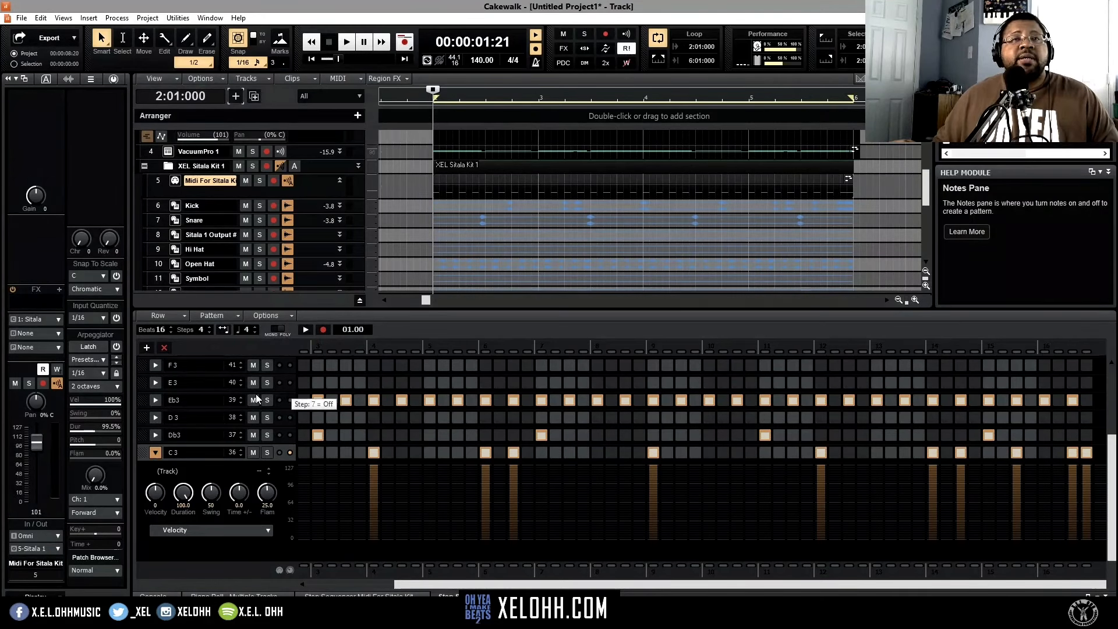
# Lower the velocity of every second Eb3 hi-hat hit across the whole pattern to about 55 to 60.
pyautogui.click(155, 400)
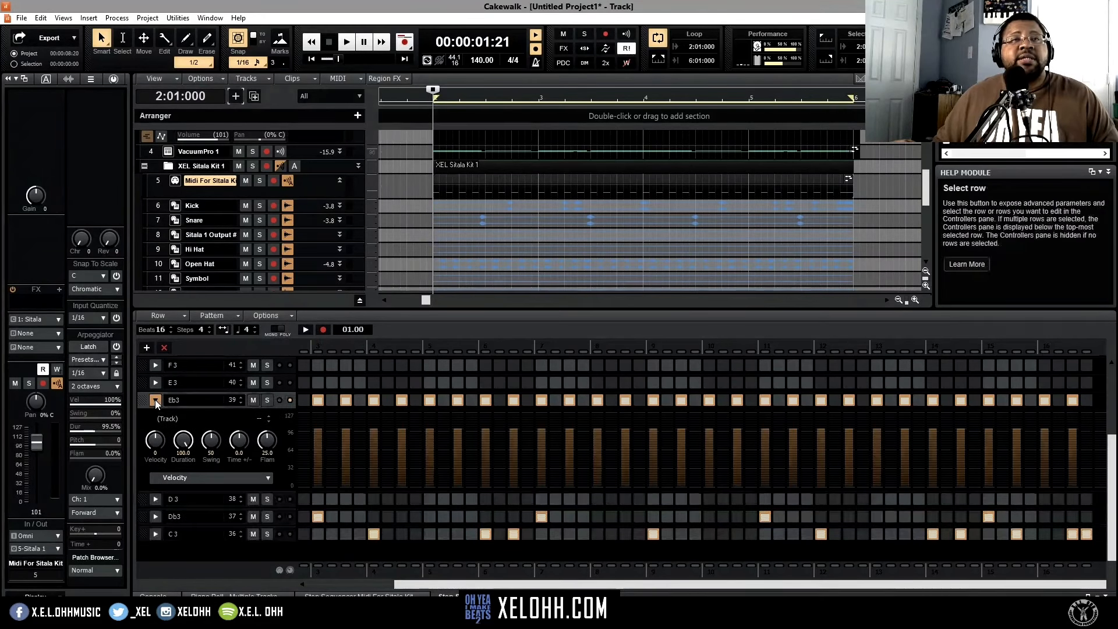
pyautogui.click(346, 452)
pyautogui.click(402, 452)
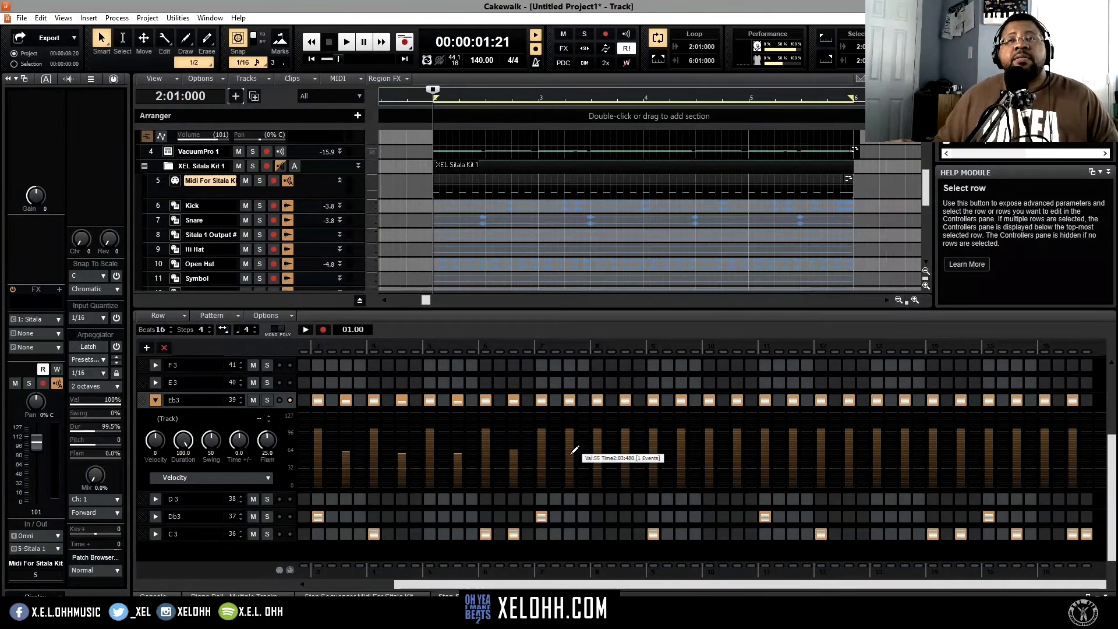
pyautogui.click(625, 452)
pyautogui.click(681, 453)
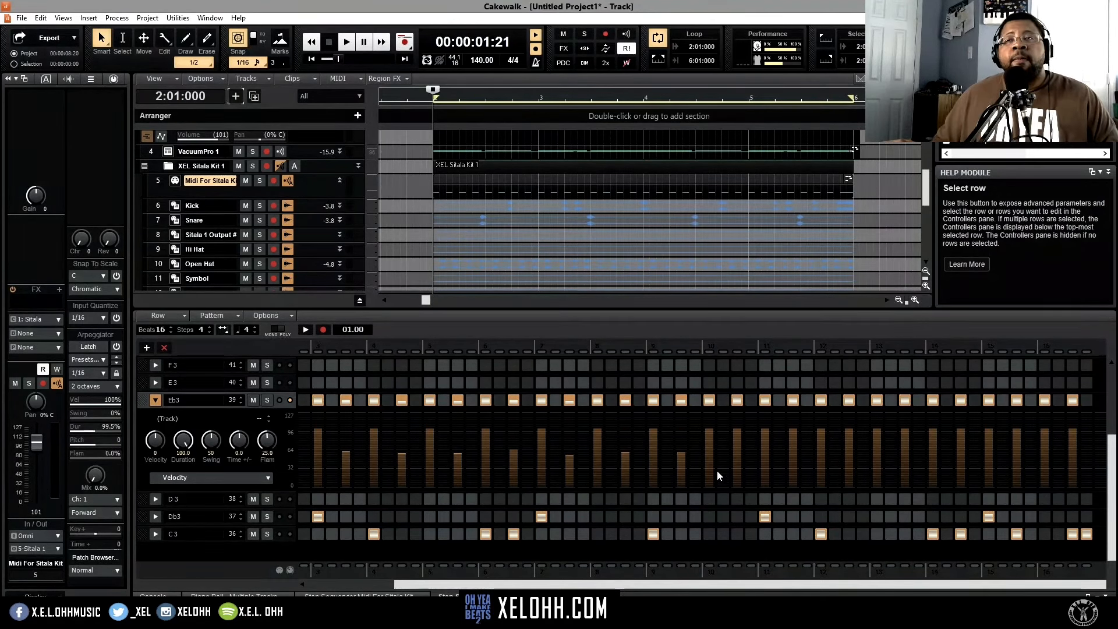
pyautogui.click(848, 455)
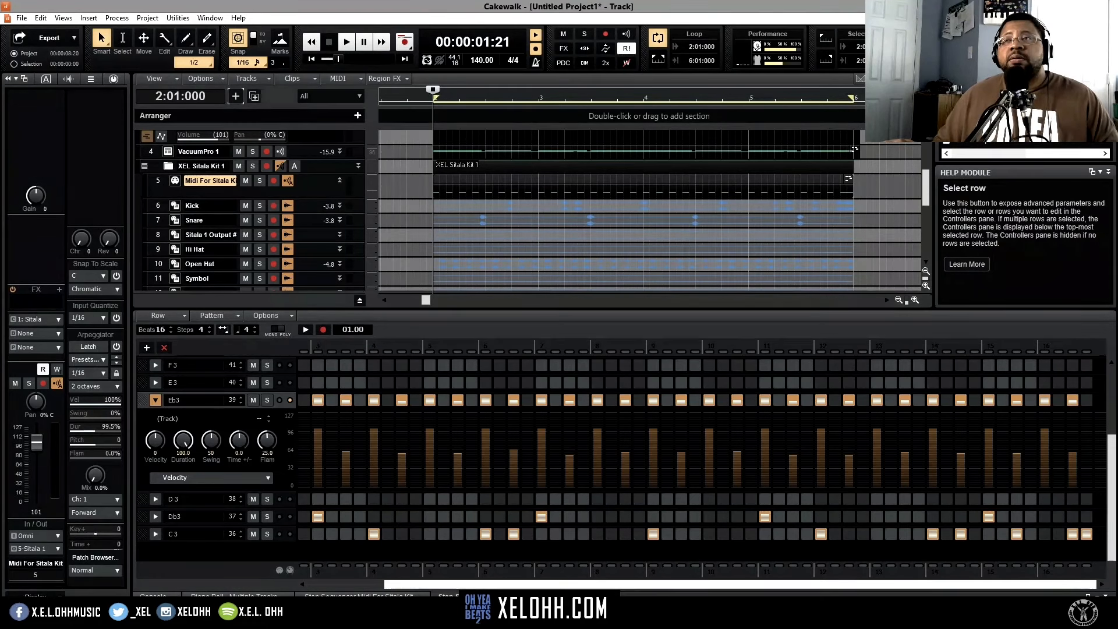
pyautogui.moveTo(460, 584); pyautogui.dragTo(383, 582)
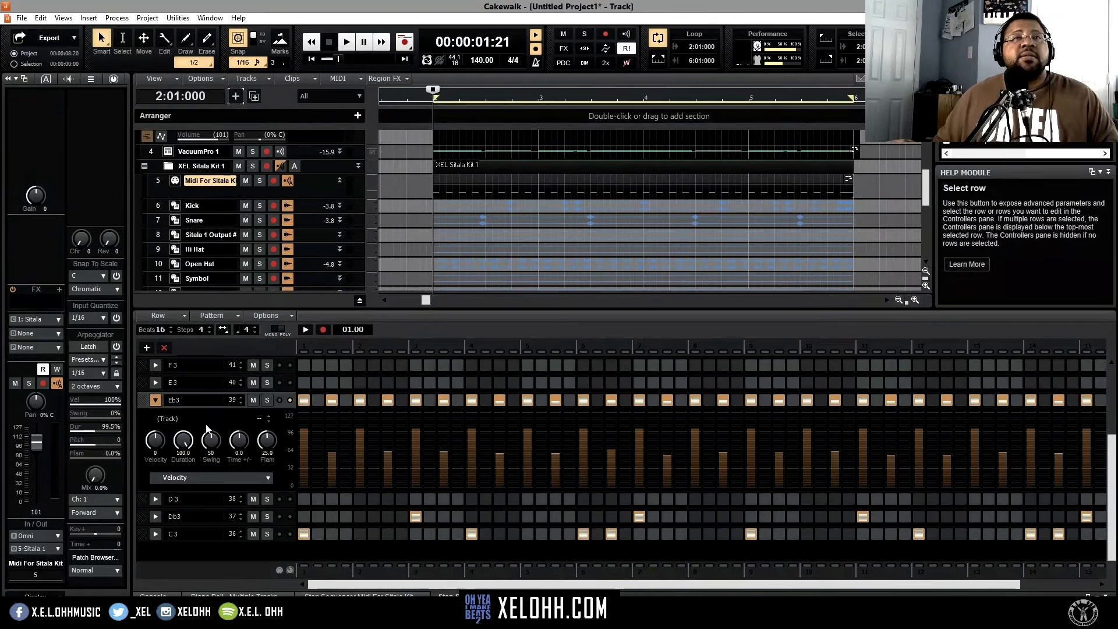
# Change the Sitala D#3 hat pad's sample to XEL OHH_Hat_6.wav while auditioning the beat, and close the plug-in.
pyautogui.click(175, 181)
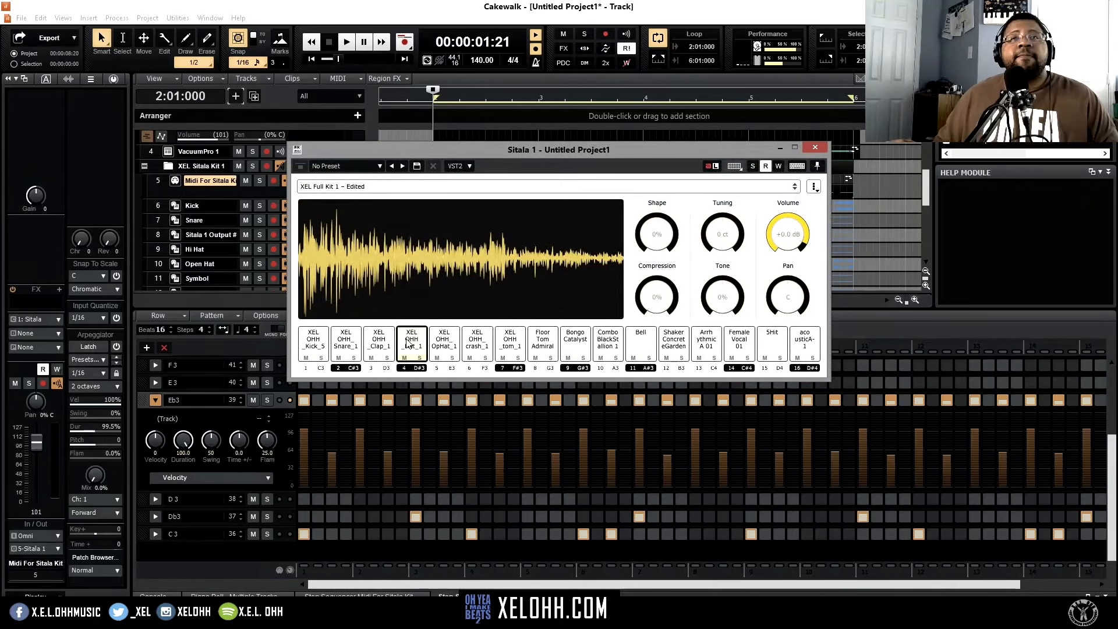
pyautogui.click(468, 312)
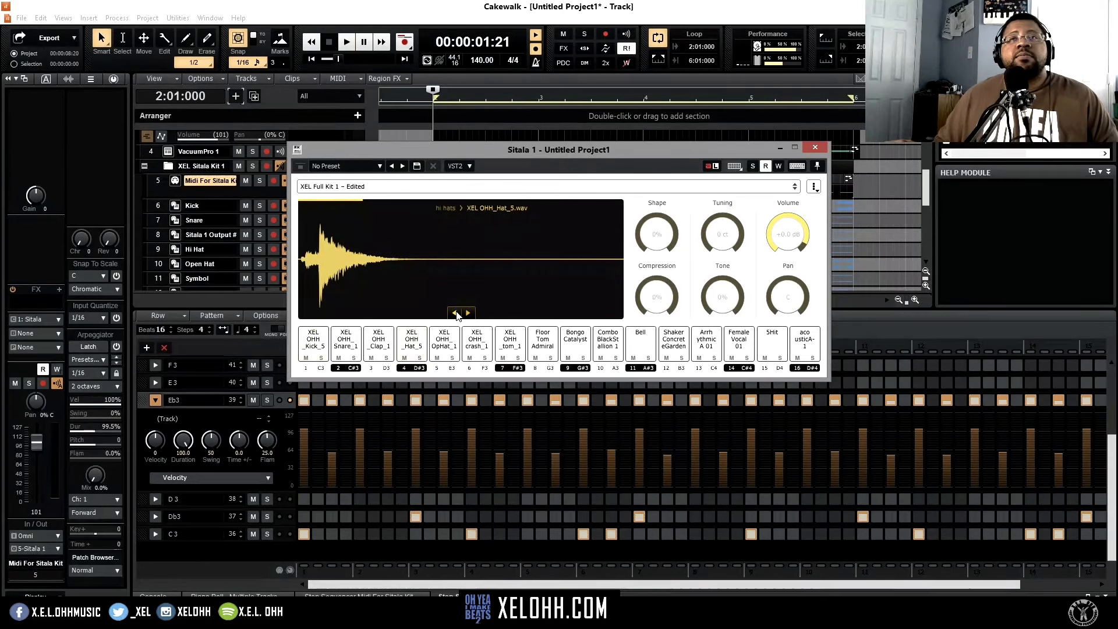
pyautogui.press('space')
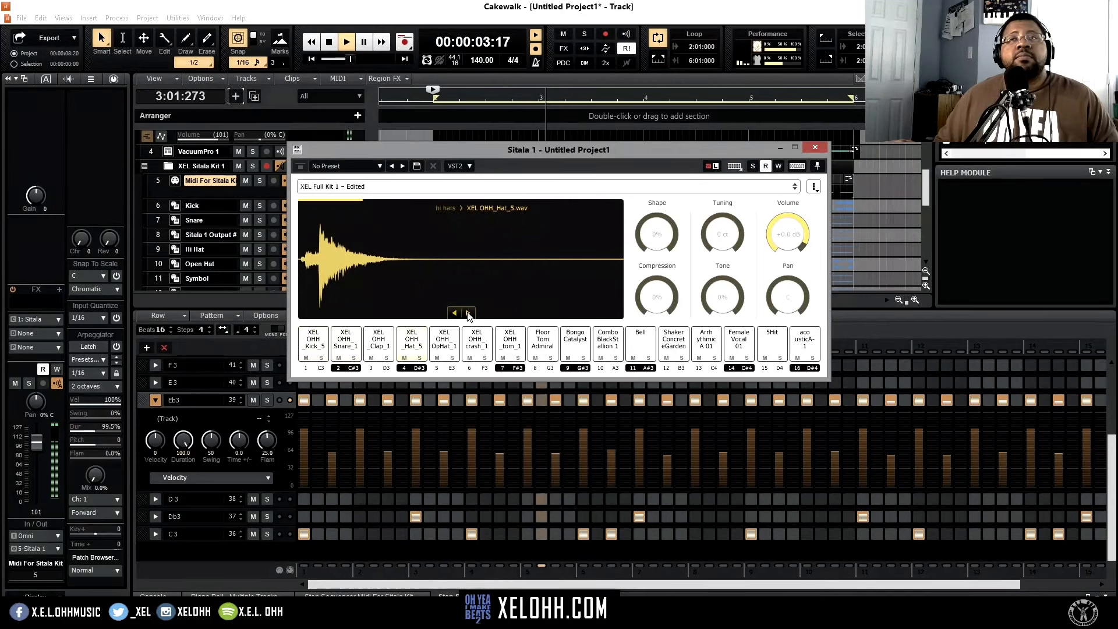
pyautogui.click(468, 313)
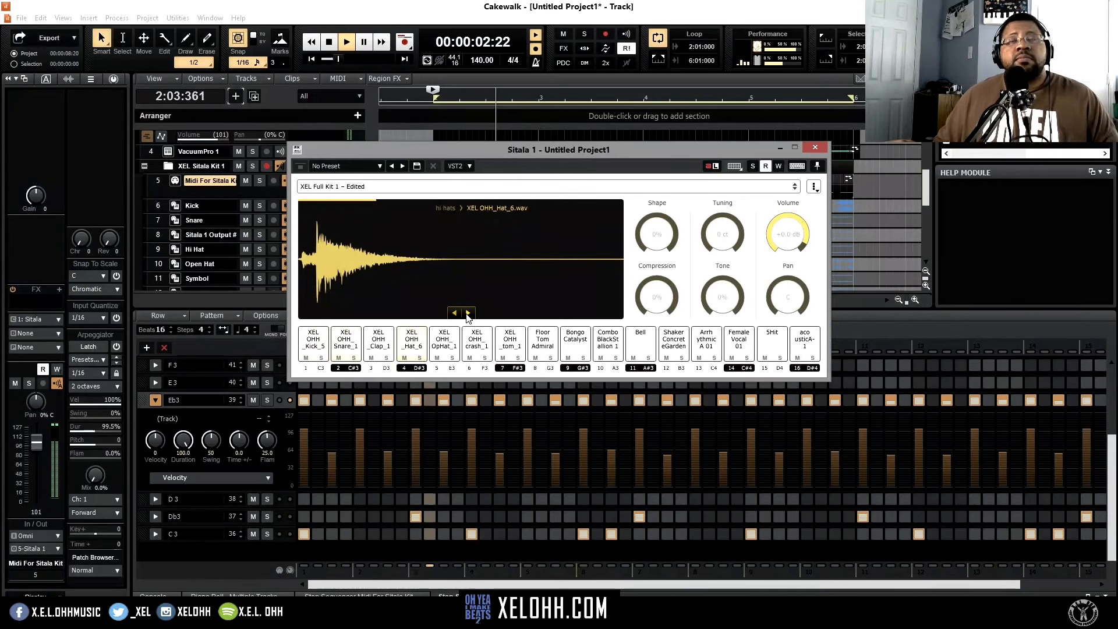
pyautogui.click(815, 147)
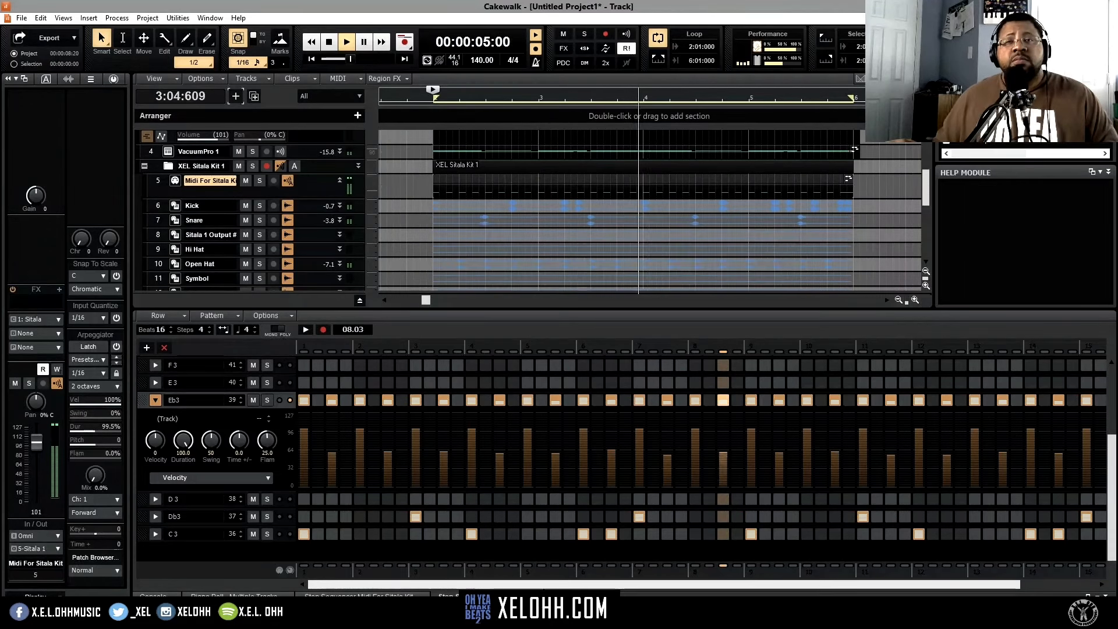
# Lower the Open Hat channel to -3.8 and the drums bus to -6.2 in the console, and stop playback.
pyautogui.click(558, 596)
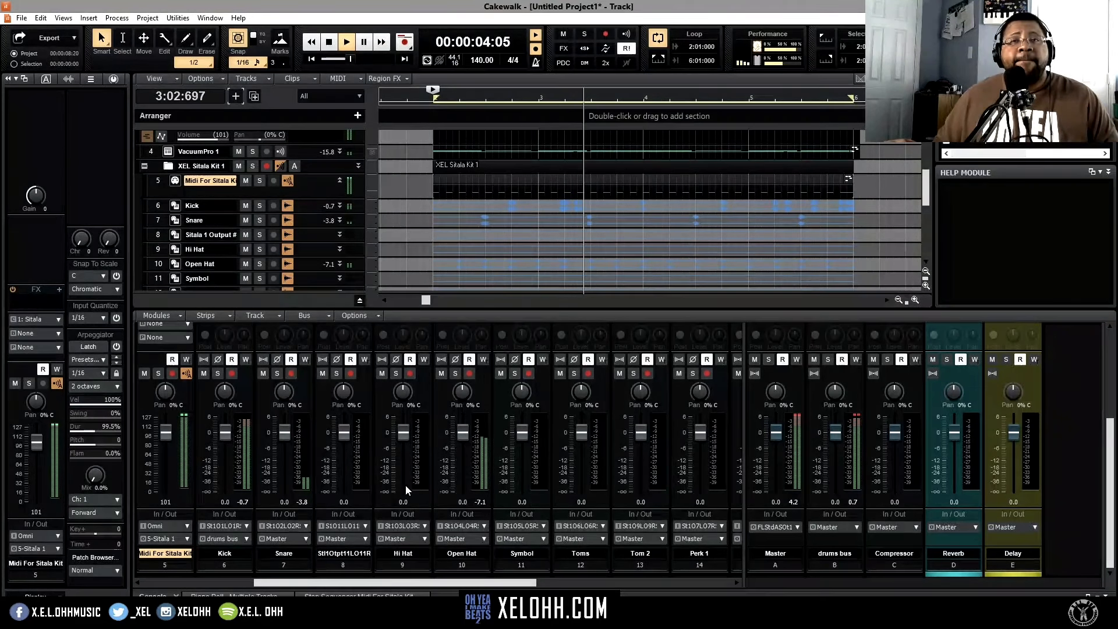
pyautogui.moveTo(458, 436); pyautogui.dragTo(458, 448)
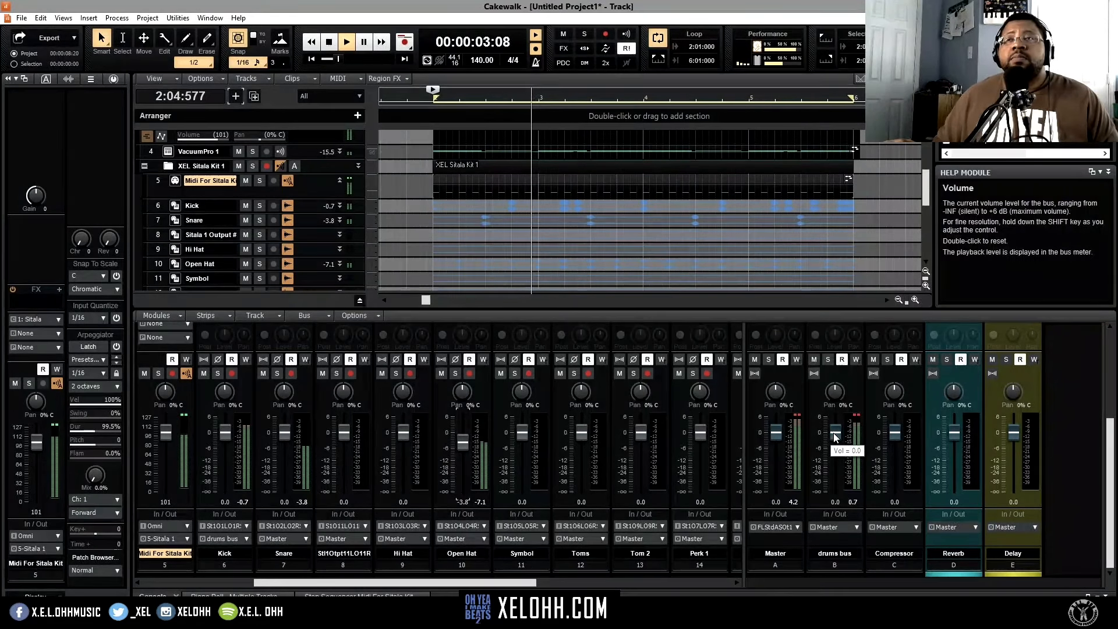
pyautogui.moveTo(833, 432); pyautogui.dragTo(834, 437)
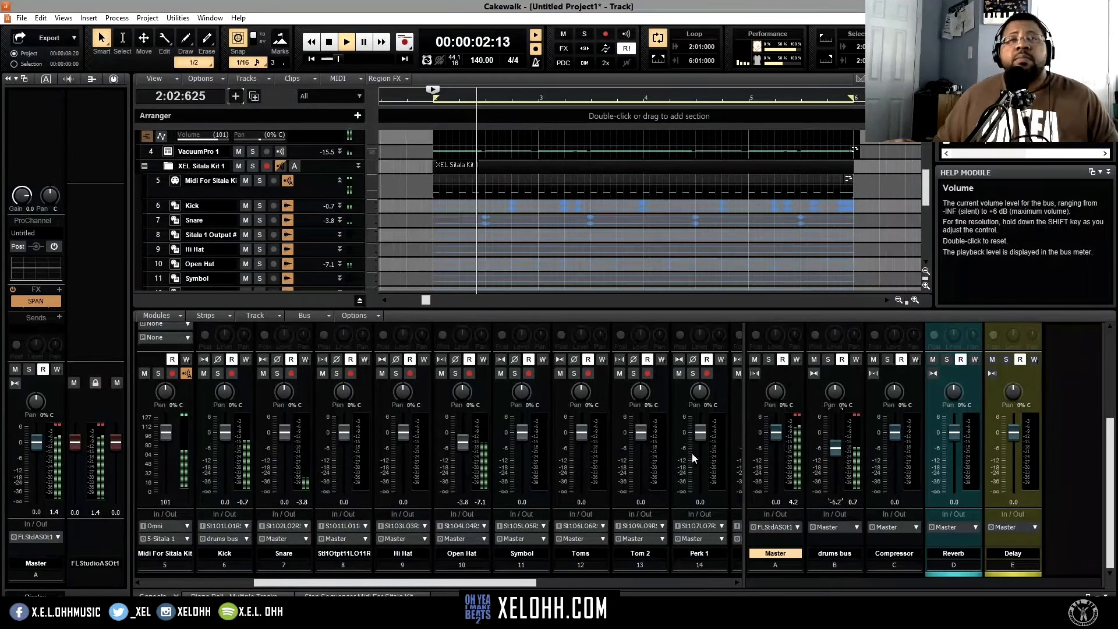
pyautogui.moveTo(461, 576); pyautogui.dragTo(332, 575)
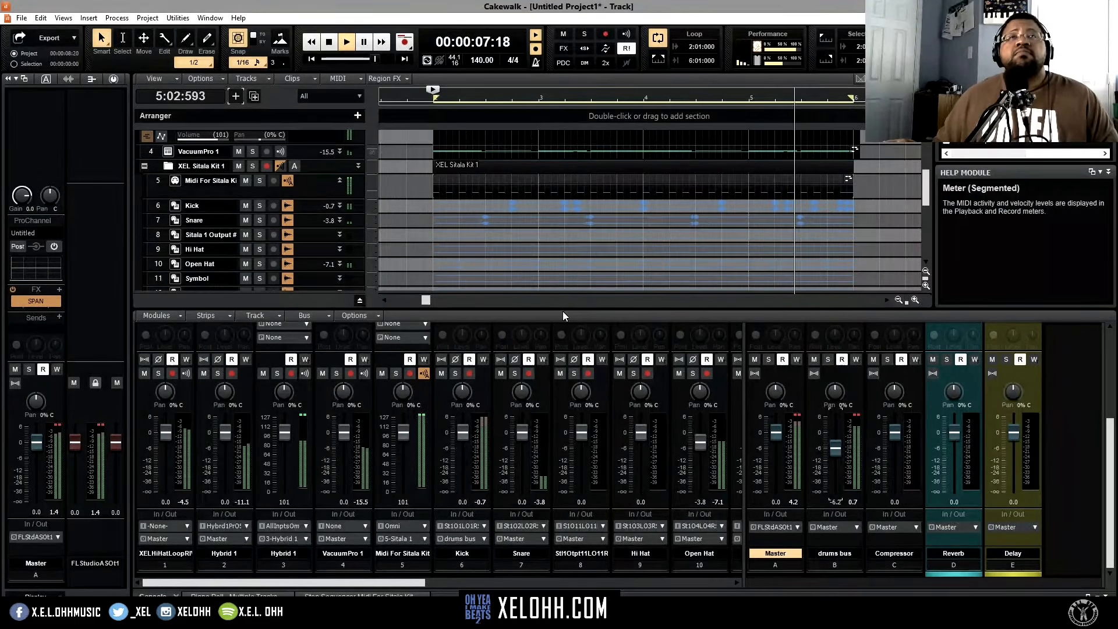
pyautogui.press('space')
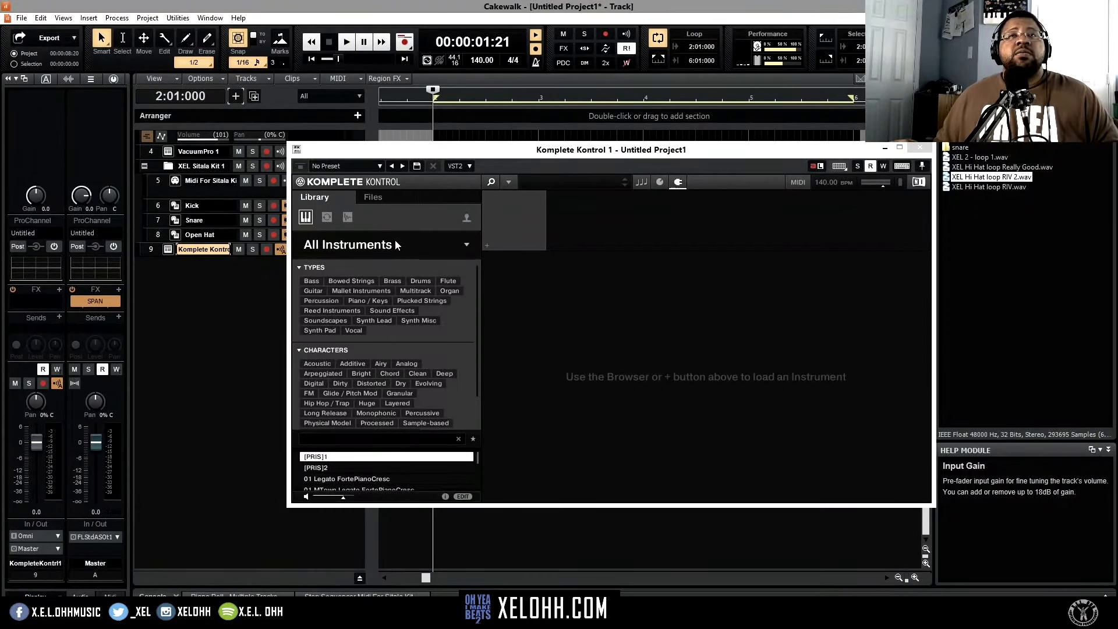
# Filter Komplete Kontrol's one-shots by Kick and Sub, preview Kick Miami 4, and start project playback.
pyautogui.click(348, 219)
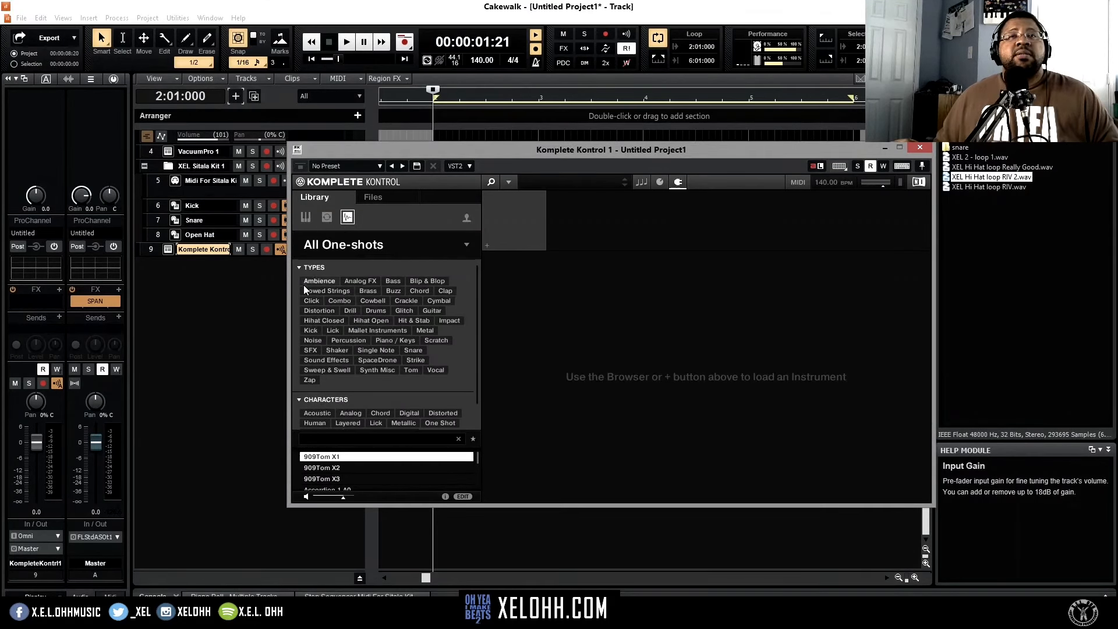
pyautogui.click(311, 330)
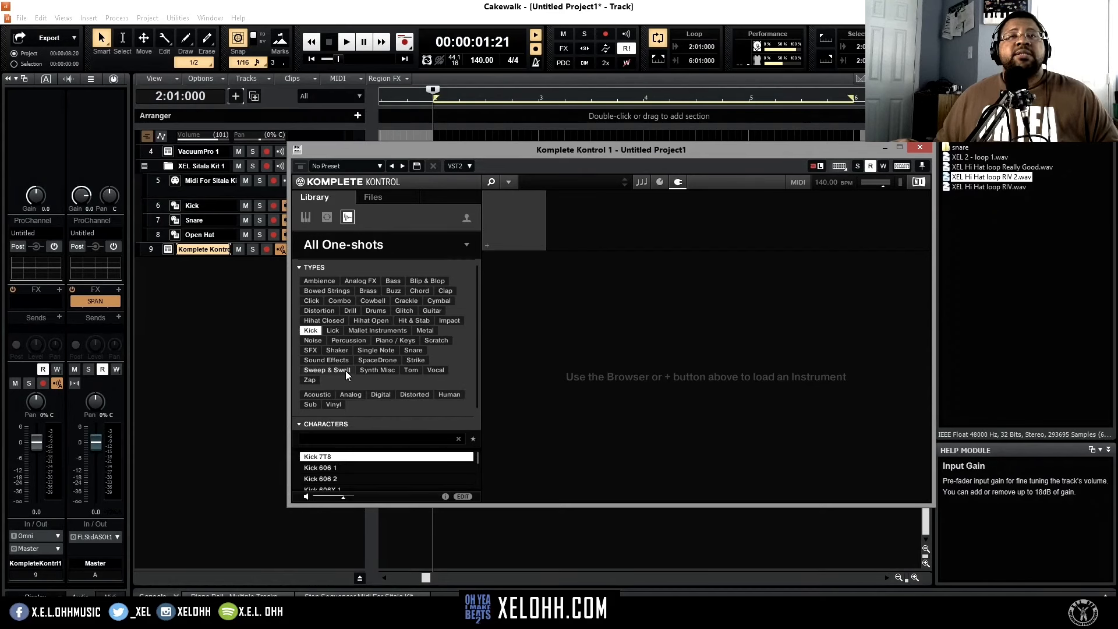
pyautogui.click(313, 401)
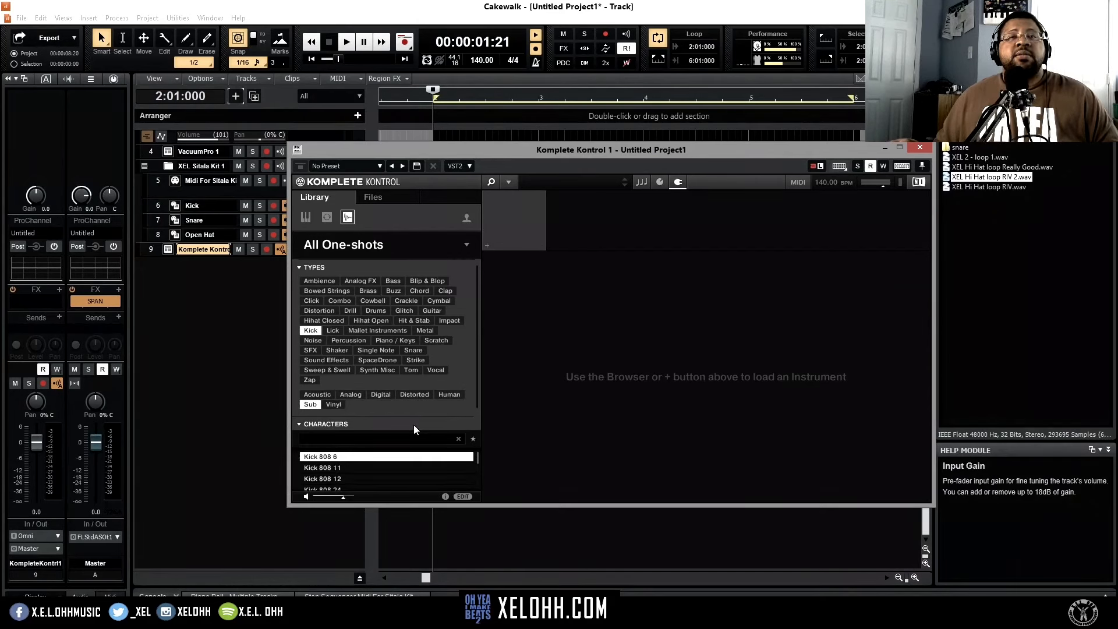
pyautogui.click(359, 469)
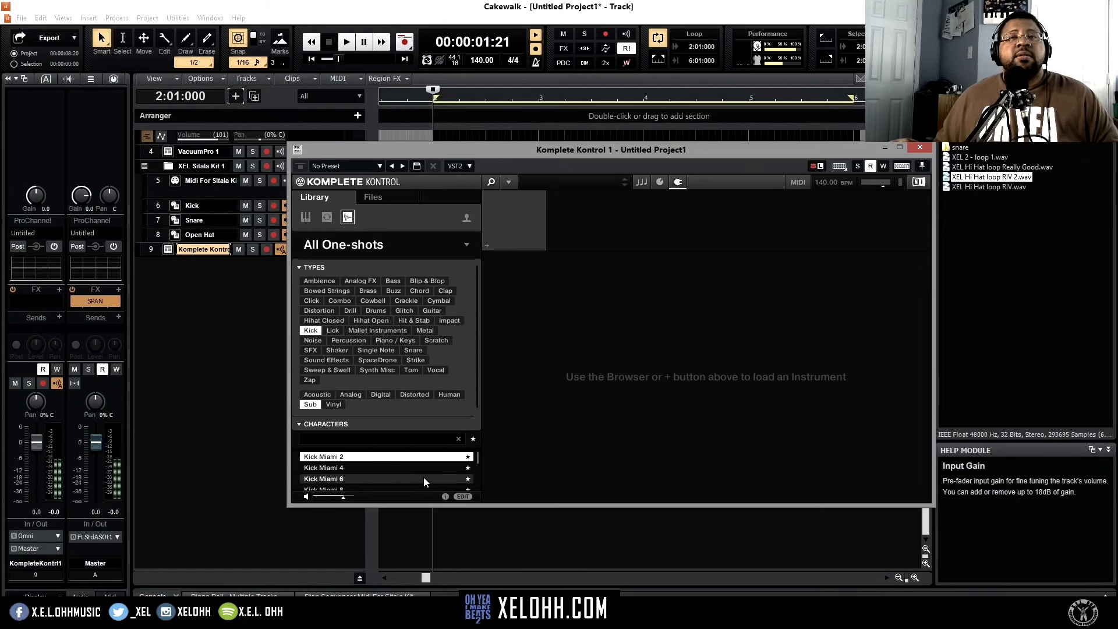
pyautogui.click(386, 471)
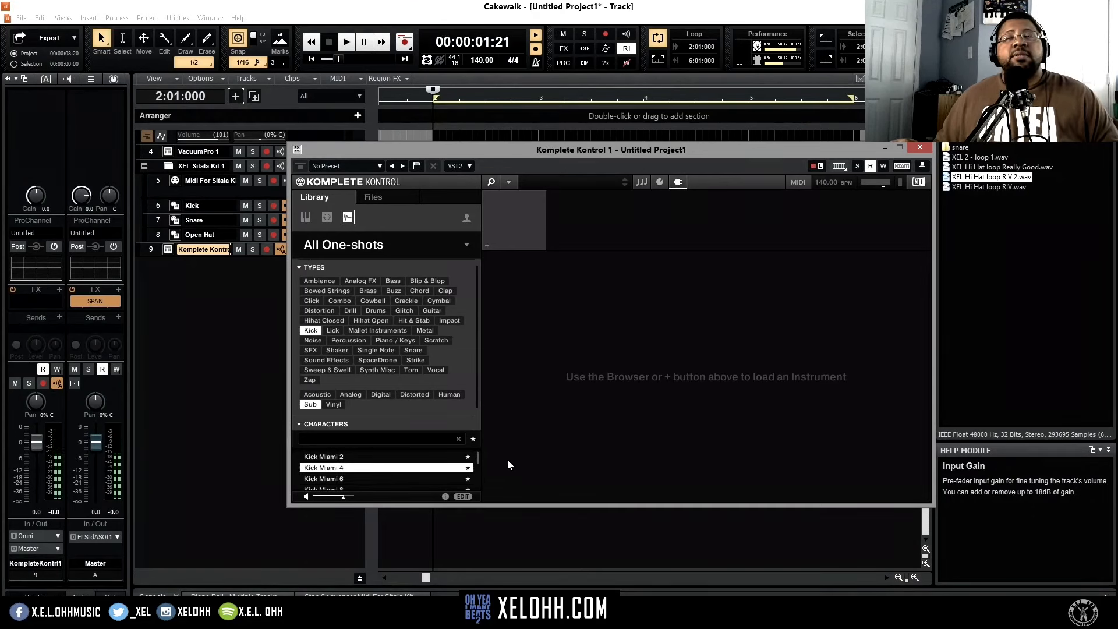
pyautogui.press('space')
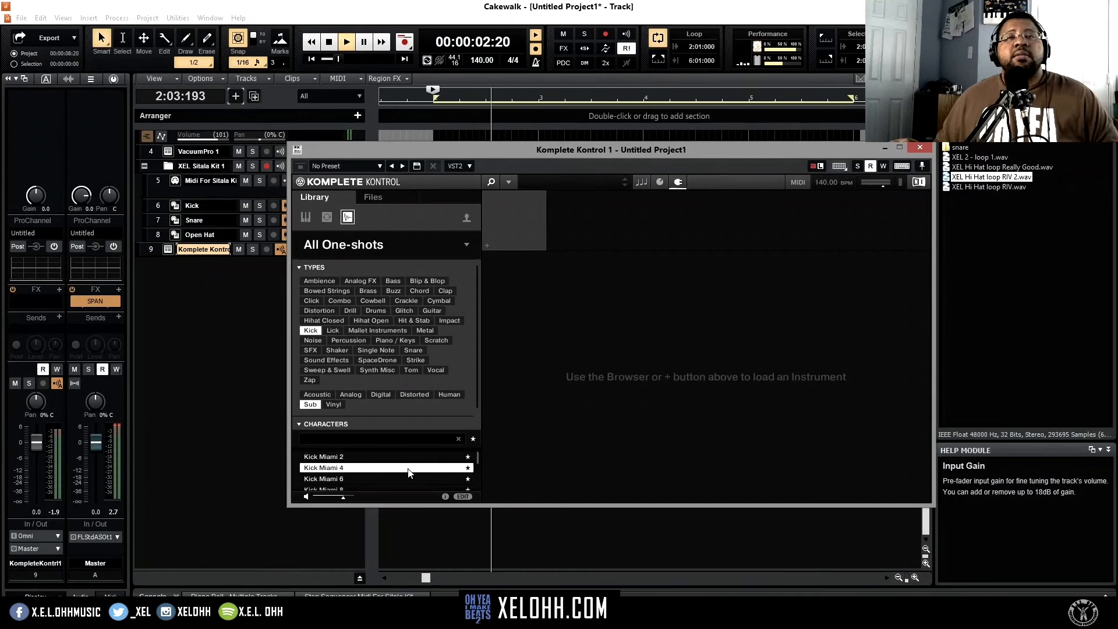
# Load the Kick Miami 4 one-shot into Komplete Kontrol's sampler, save the project, and close the plug-in.
pyautogui.doubleClick(408, 472)
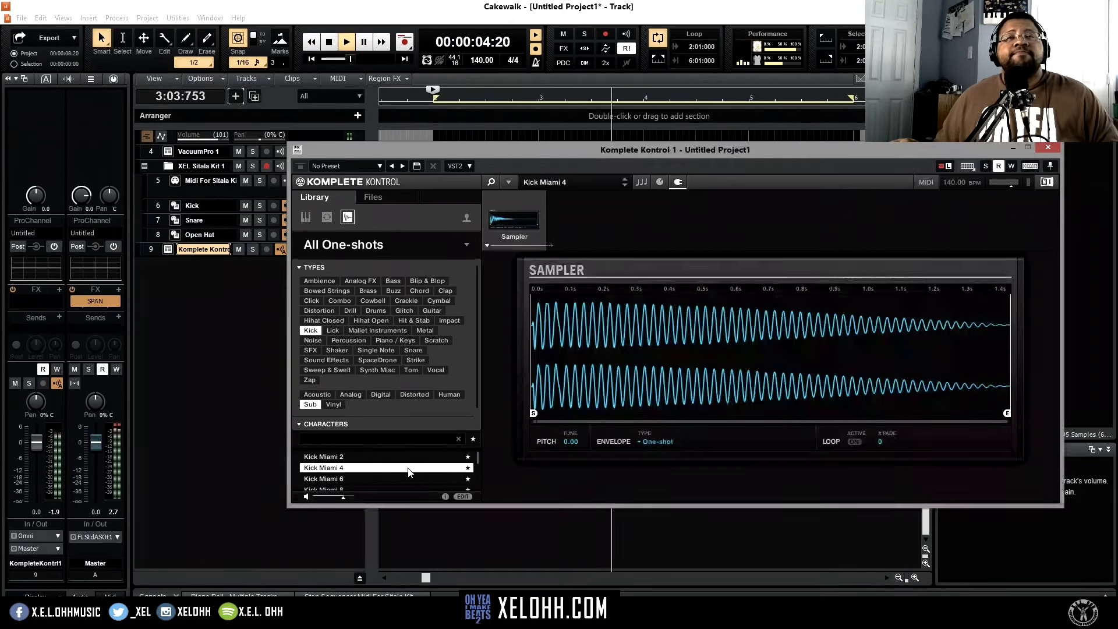
pyautogui.hotkey('ctrl', 's')
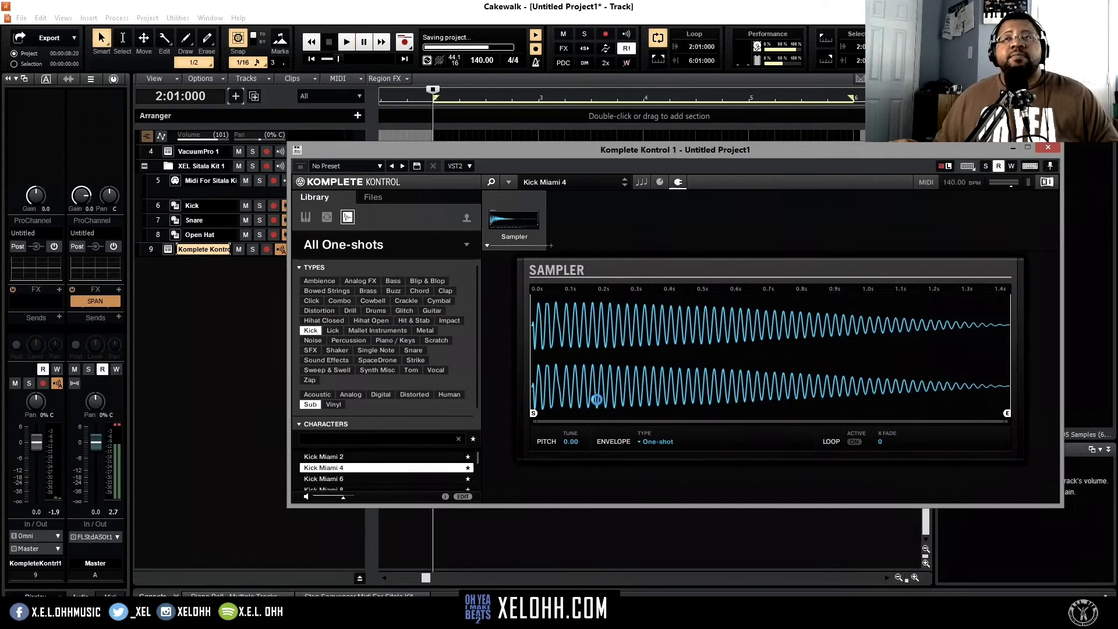
pyautogui.click(1049, 148)
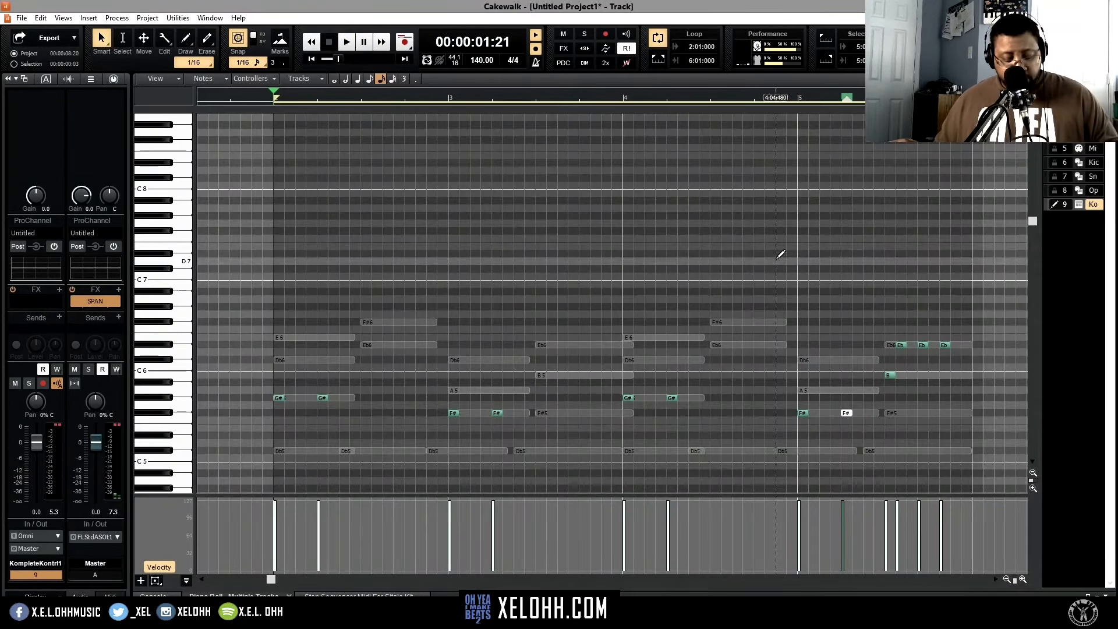
# Return to the track view, insert the GTune tuner on the Komplete Kontrol track, and pin its window clear of the track controls.
pyautogui.press('d')
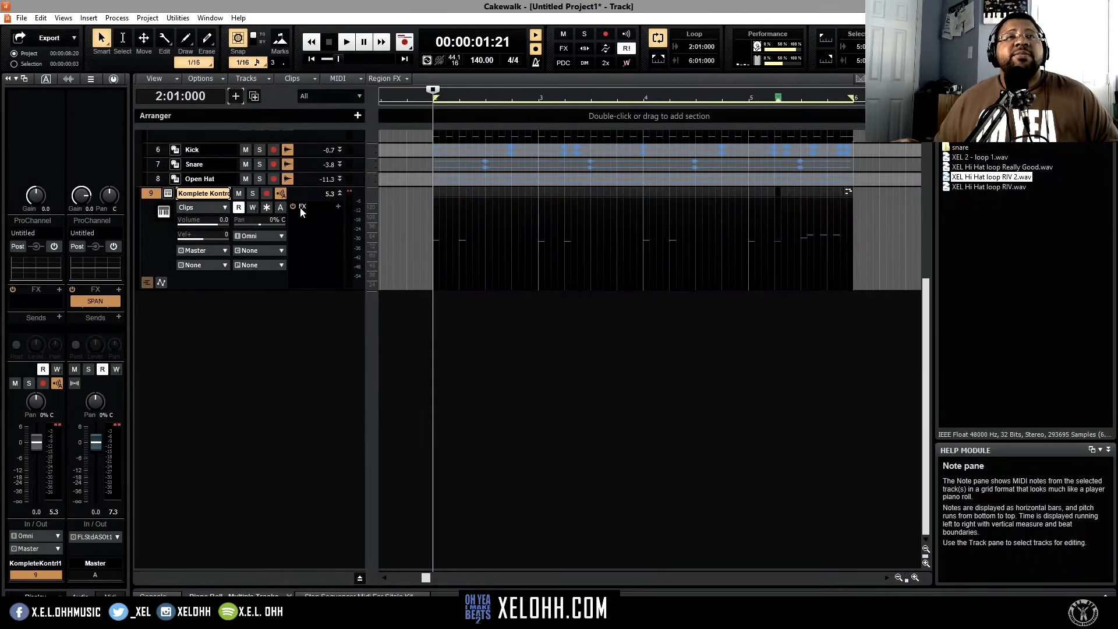
pyautogui.click(338, 207)
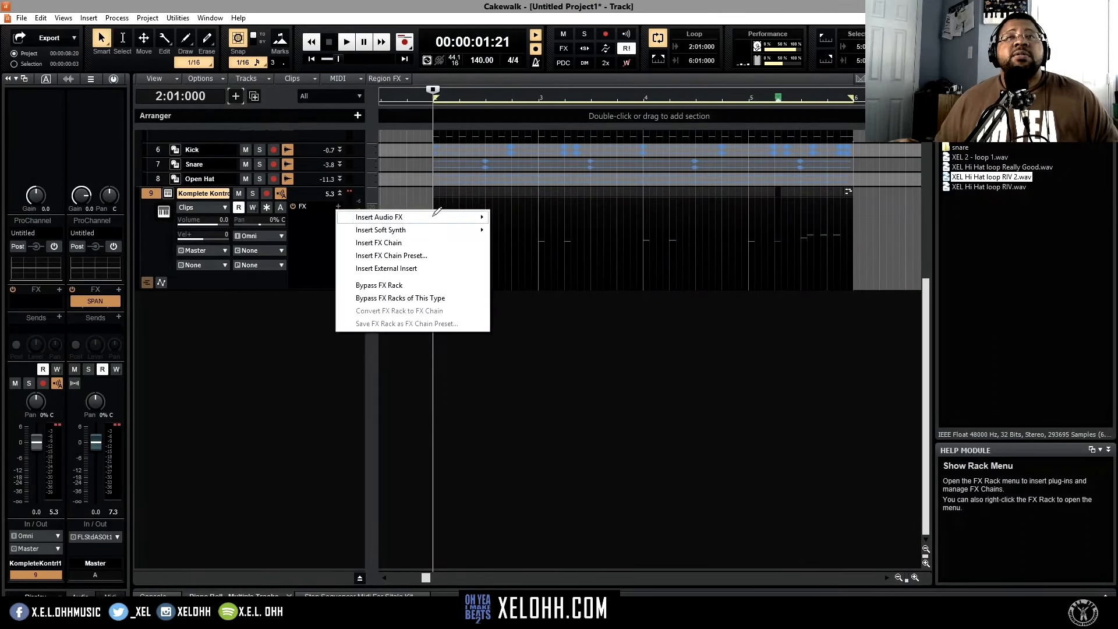
pyautogui.moveTo(446, 213)
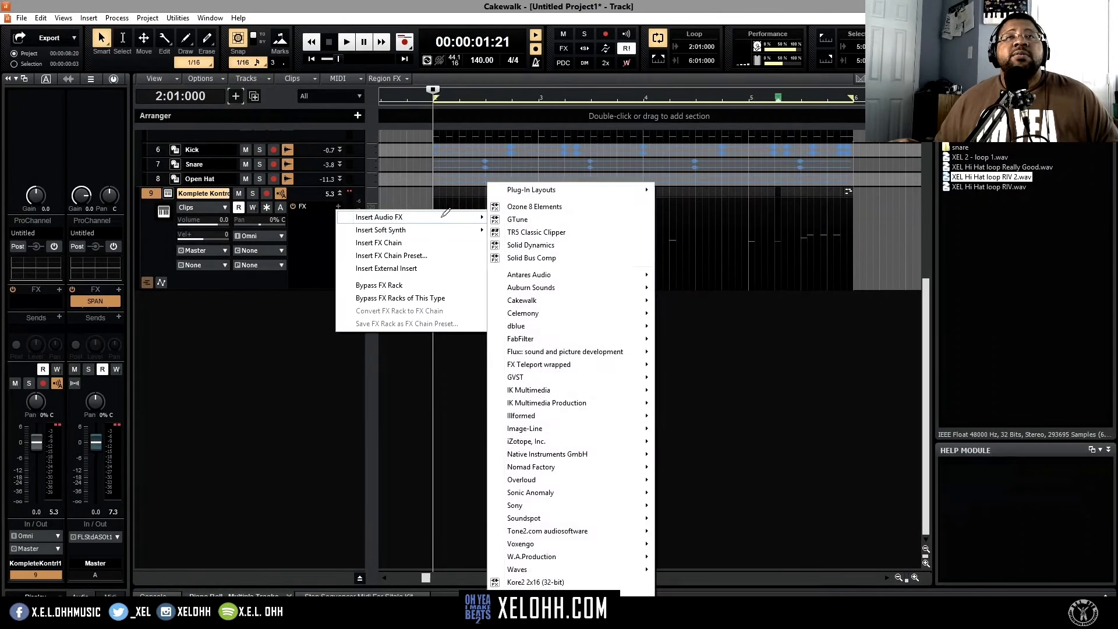
pyautogui.click(527, 219)
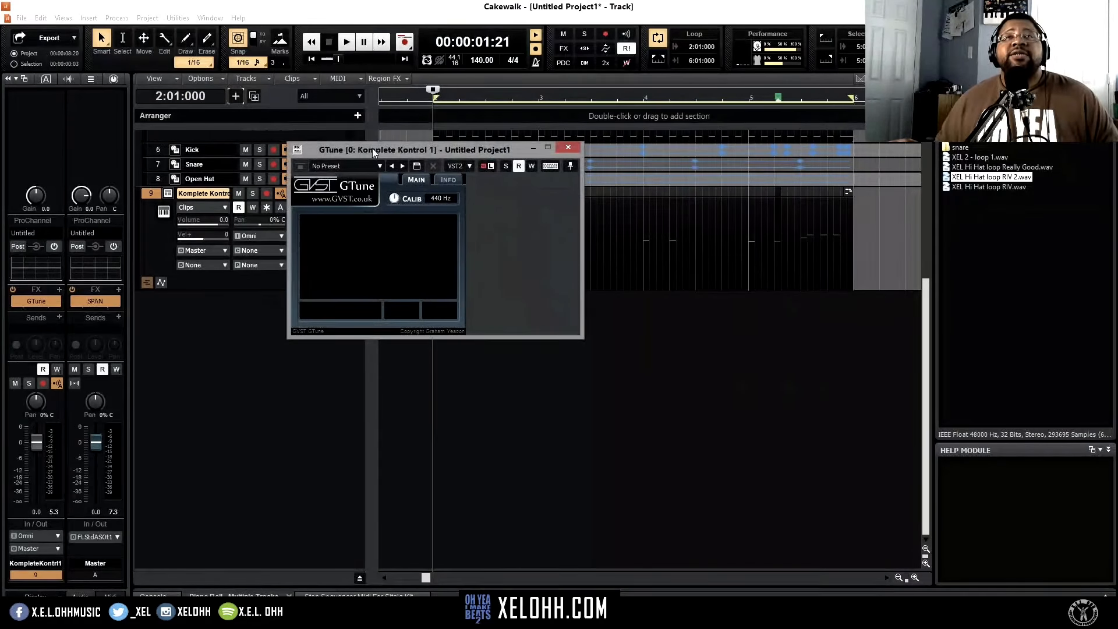
pyautogui.moveTo(412, 154); pyautogui.dragTo(695, 38)
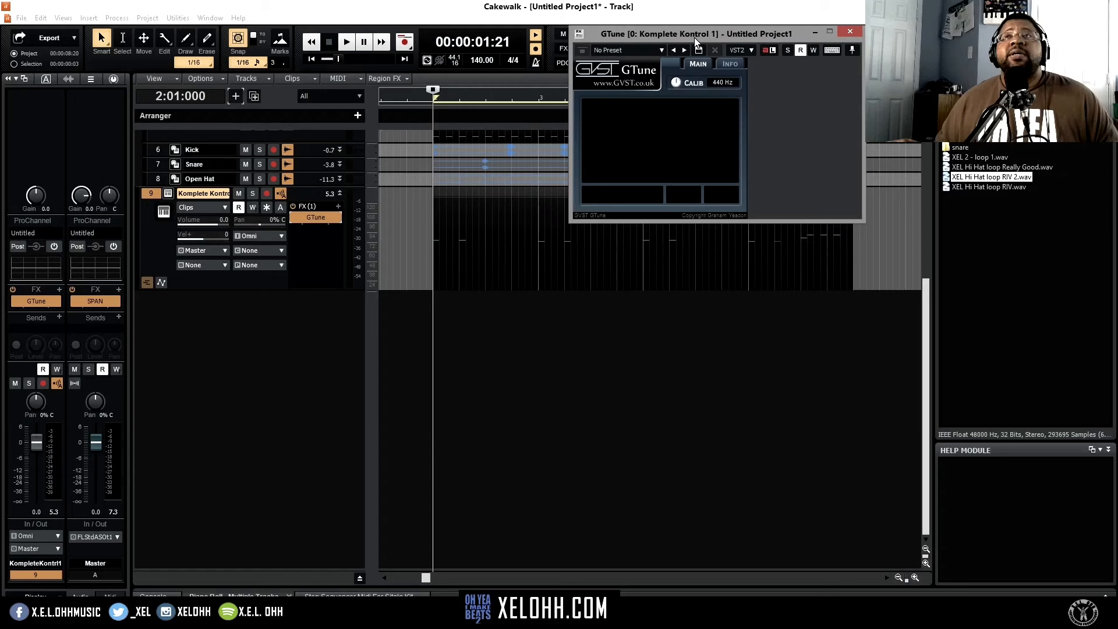
pyautogui.click(851, 52)
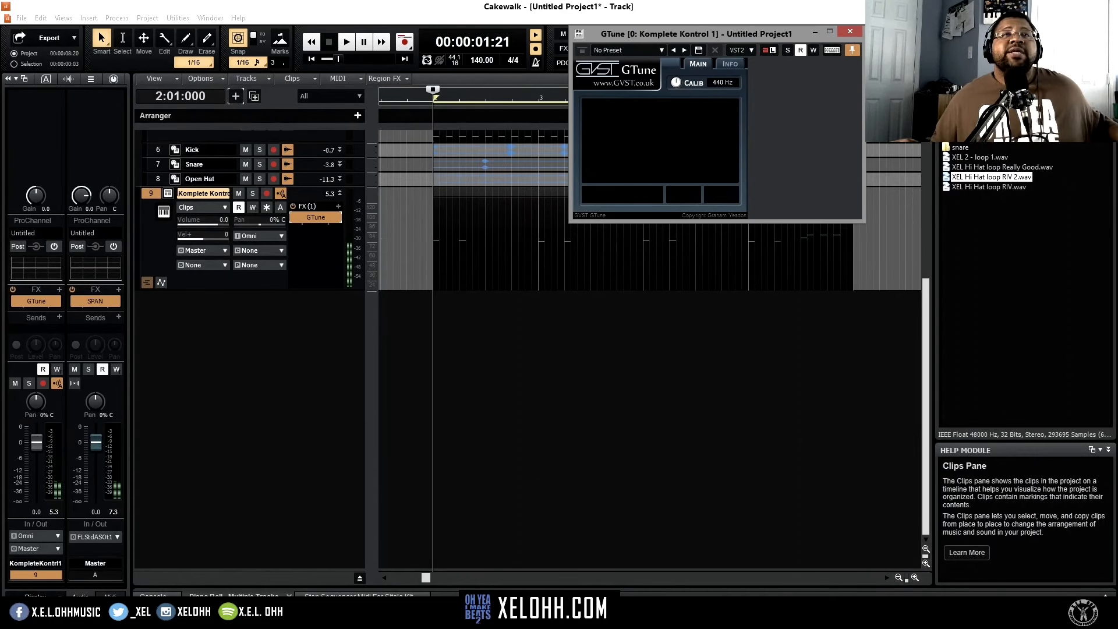
# Tune the Kick Miami 4 sample's pitch to -3.00 in Komplete Kontrol, and close both the synth and the GTune tuner.
pyautogui.click(169, 194)
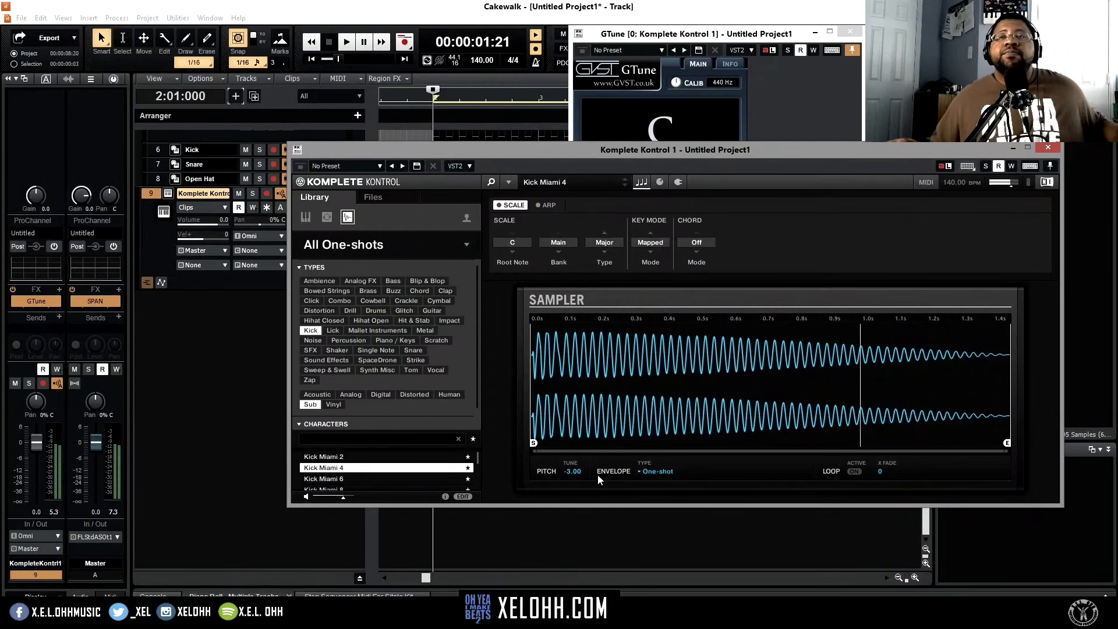
pyautogui.click(1048, 147)
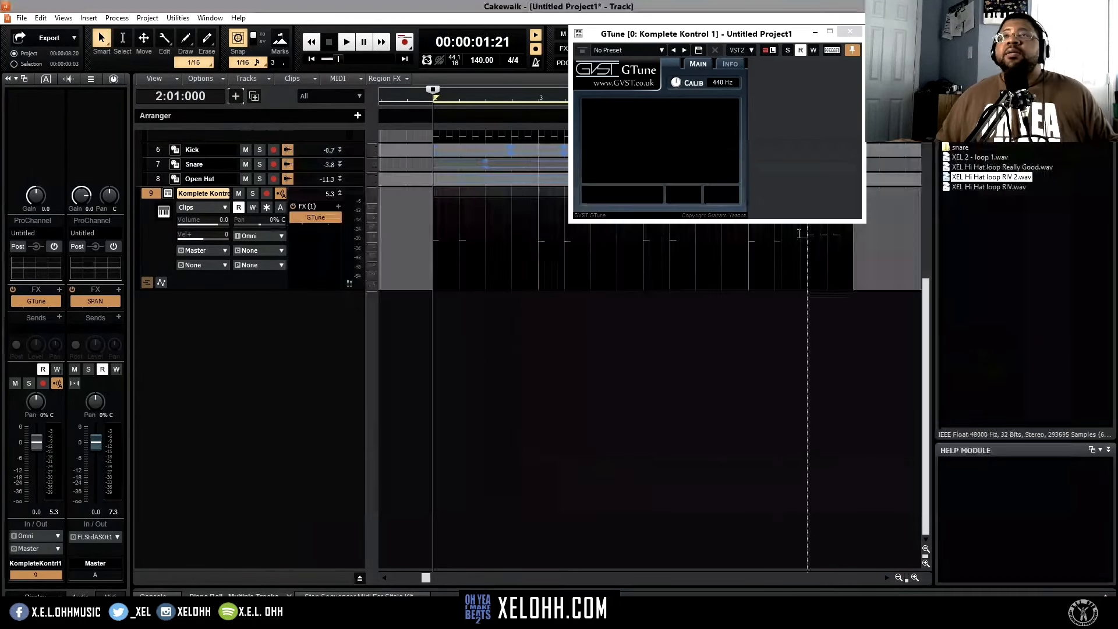
pyautogui.click(849, 32)
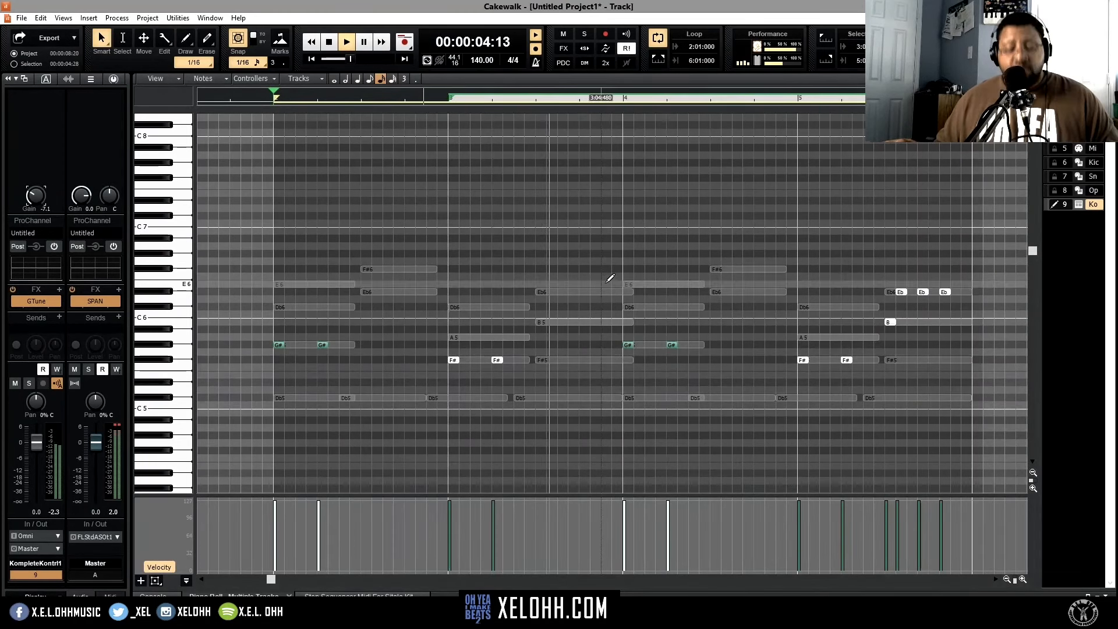
# Return from the piano roll to the track view, reduce the Komplete Kontrol track's height, and replay the beat from the start.
pyautogui.press('d')
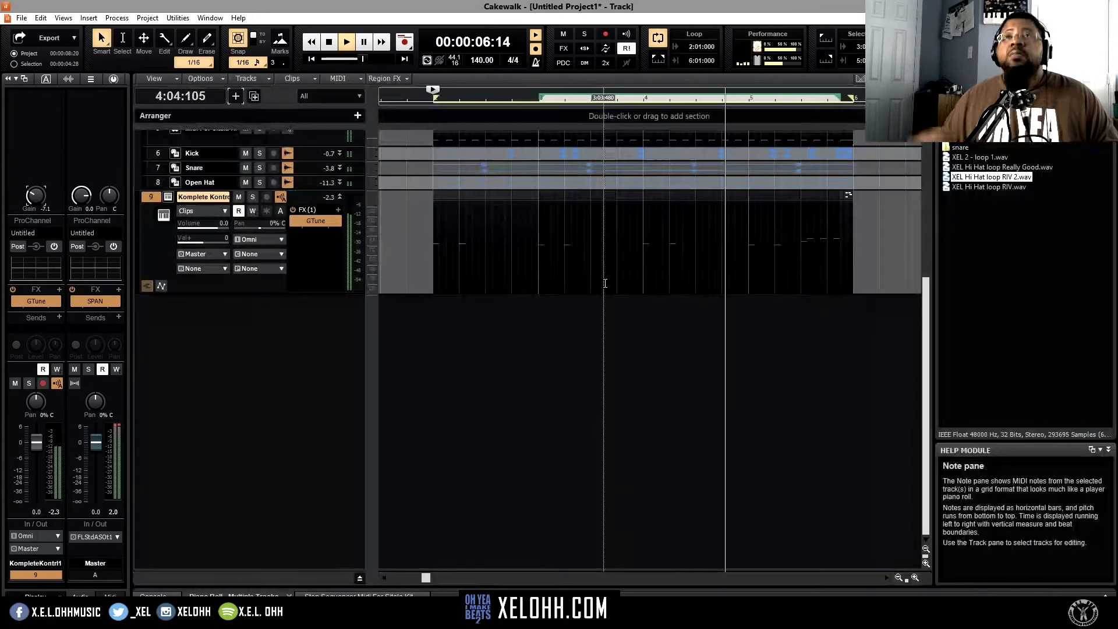
pyautogui.scroll(5, 529, 373)
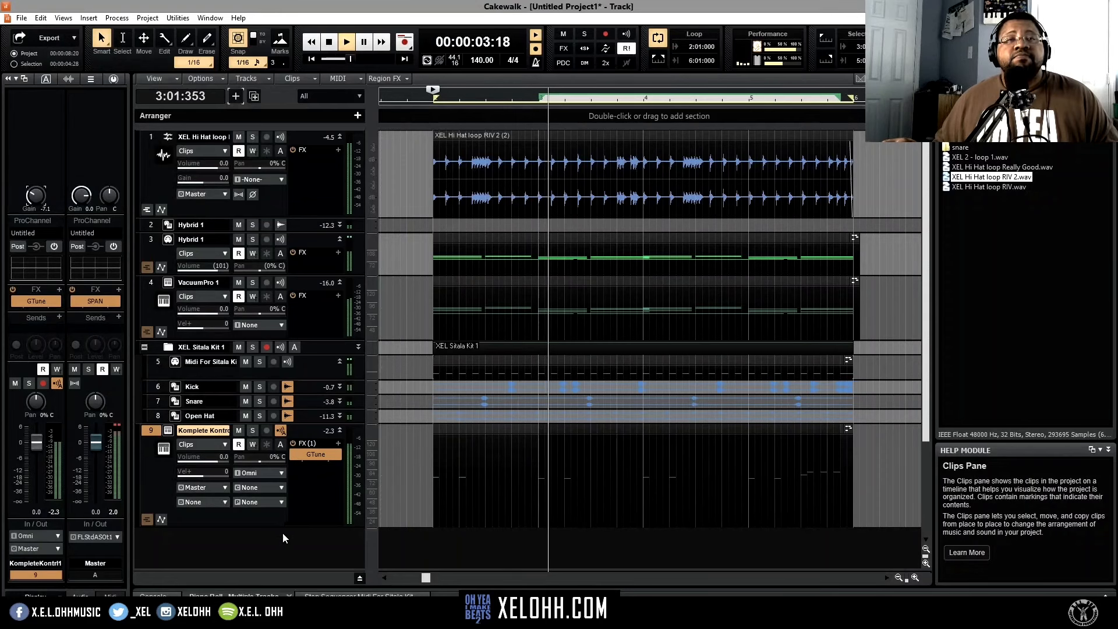
pyautogui.moveTo(277, 527); pyautogui.dragTo(278, 489)
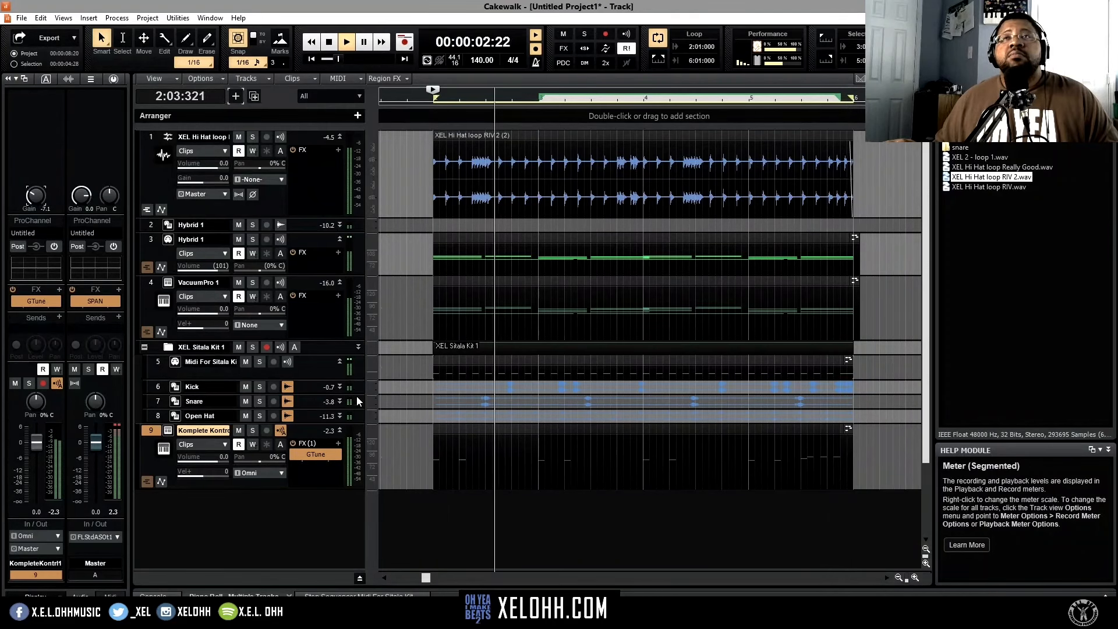
pyautogui.press('space')
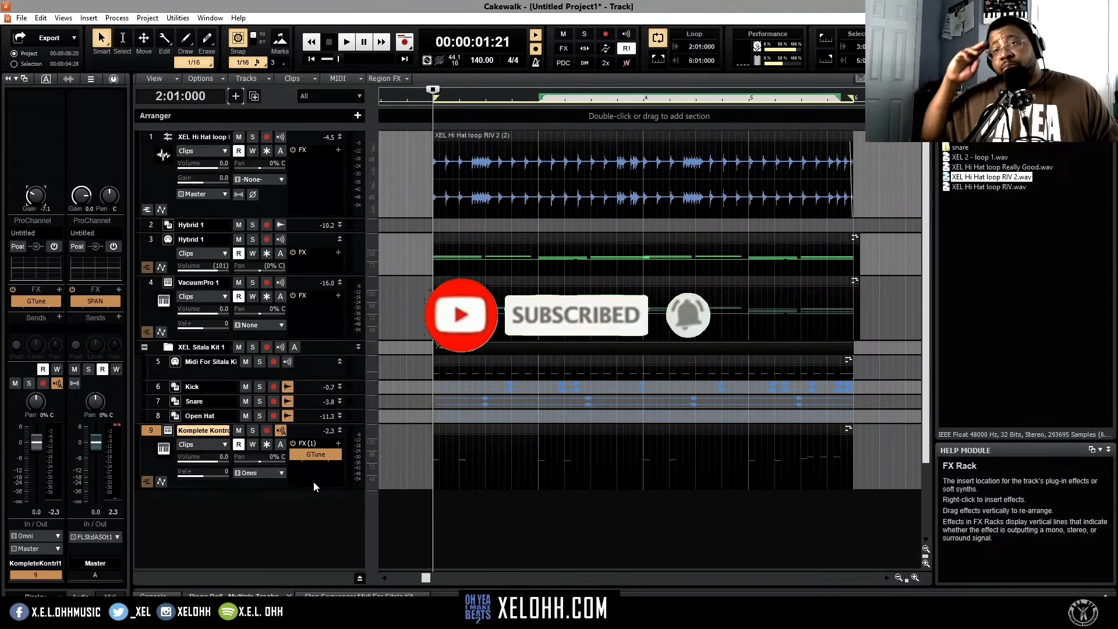
pyautogui.press('space')
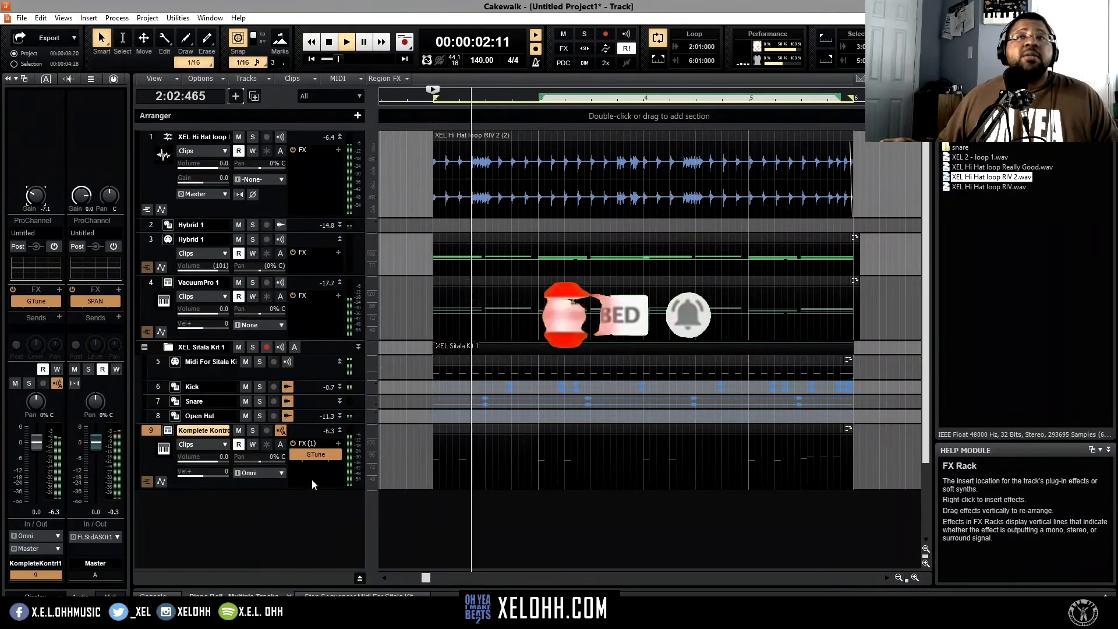
# Show the console and examine the master bus spectrum and levels in SPAN during playback, then close the analyser.
pyautogui.hotkey('alt', '2')
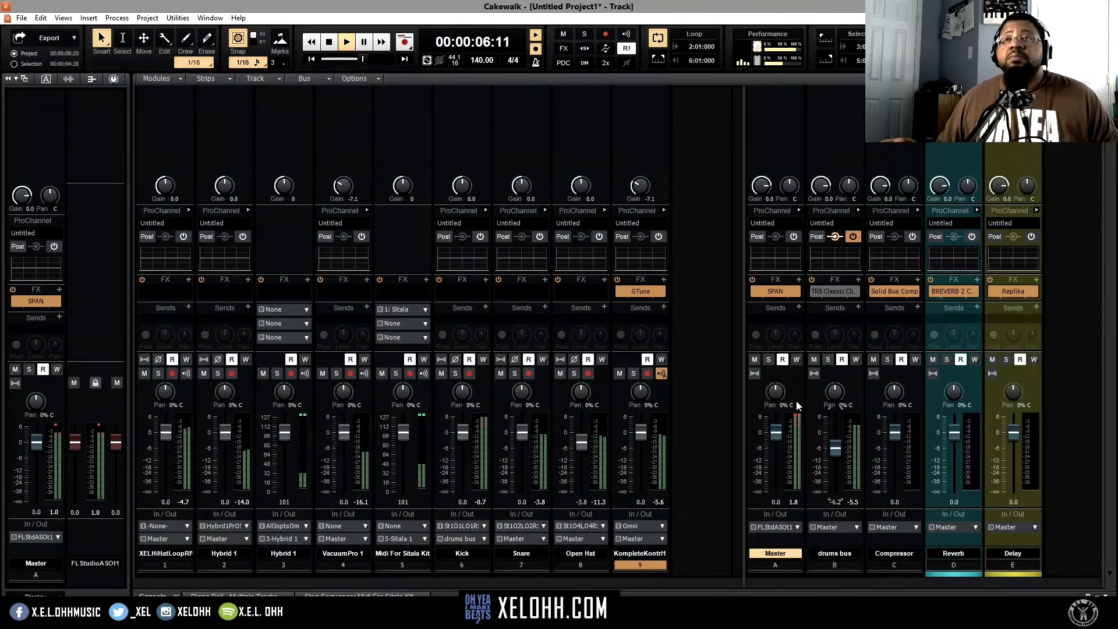
pyautogui.click(774, 291)
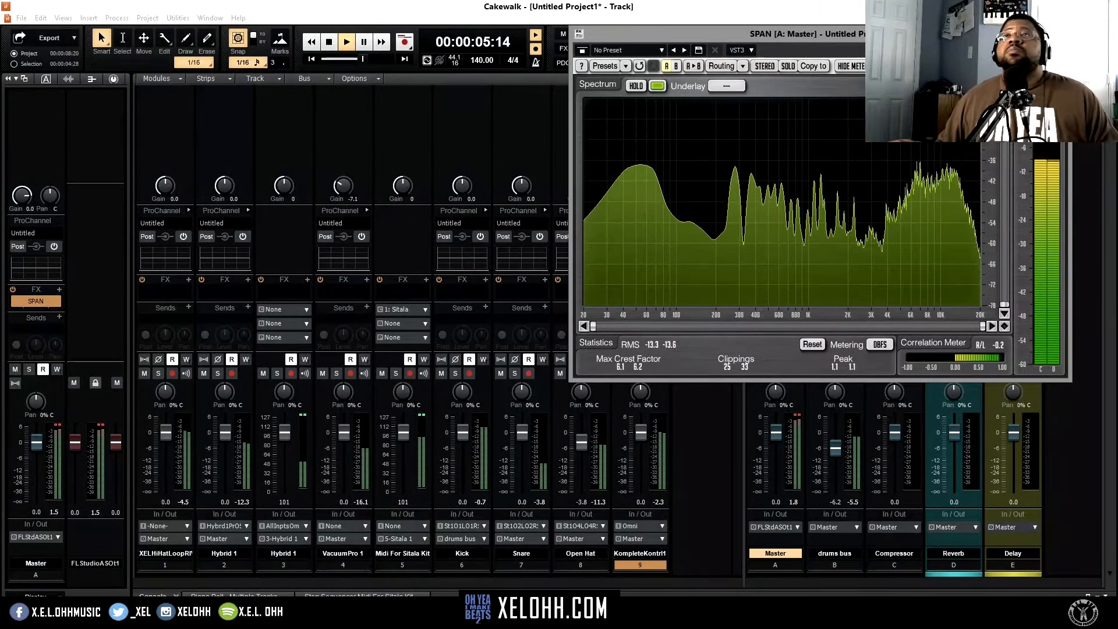
pyautogui.click(1060, 34)
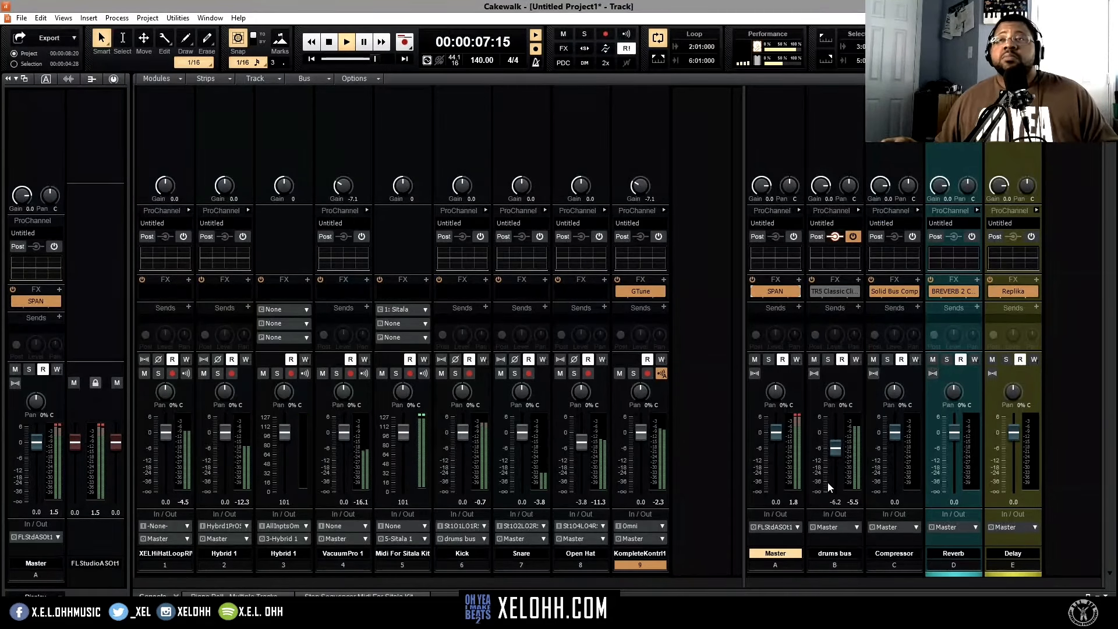